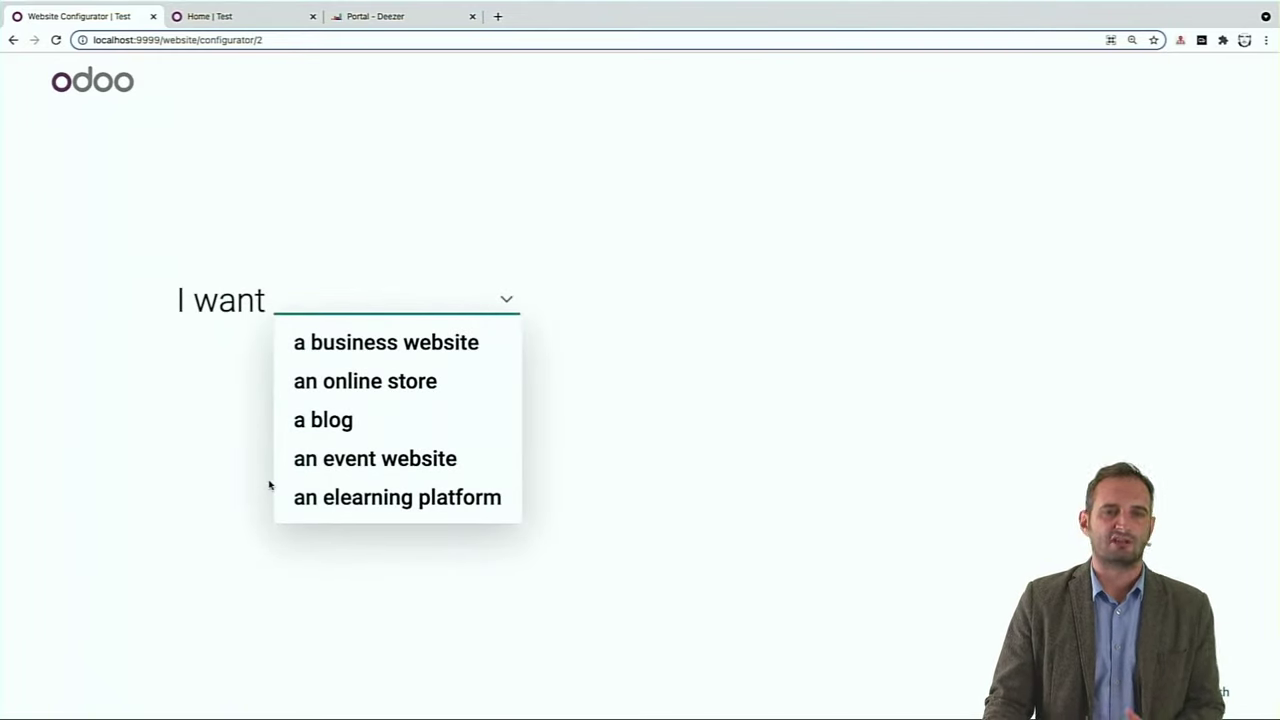
- Choose 'a business website', business type 'jaguar dealer', and main objective 'get leads'
click(403, 336)
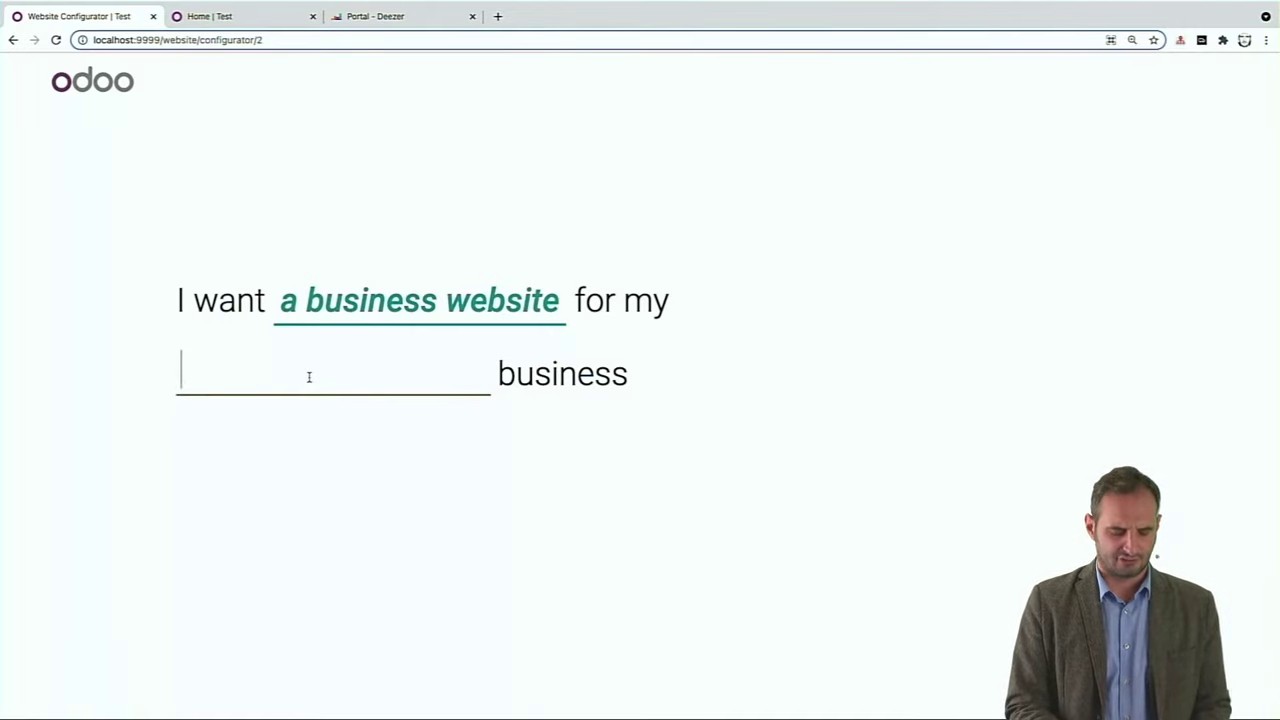
text(j)
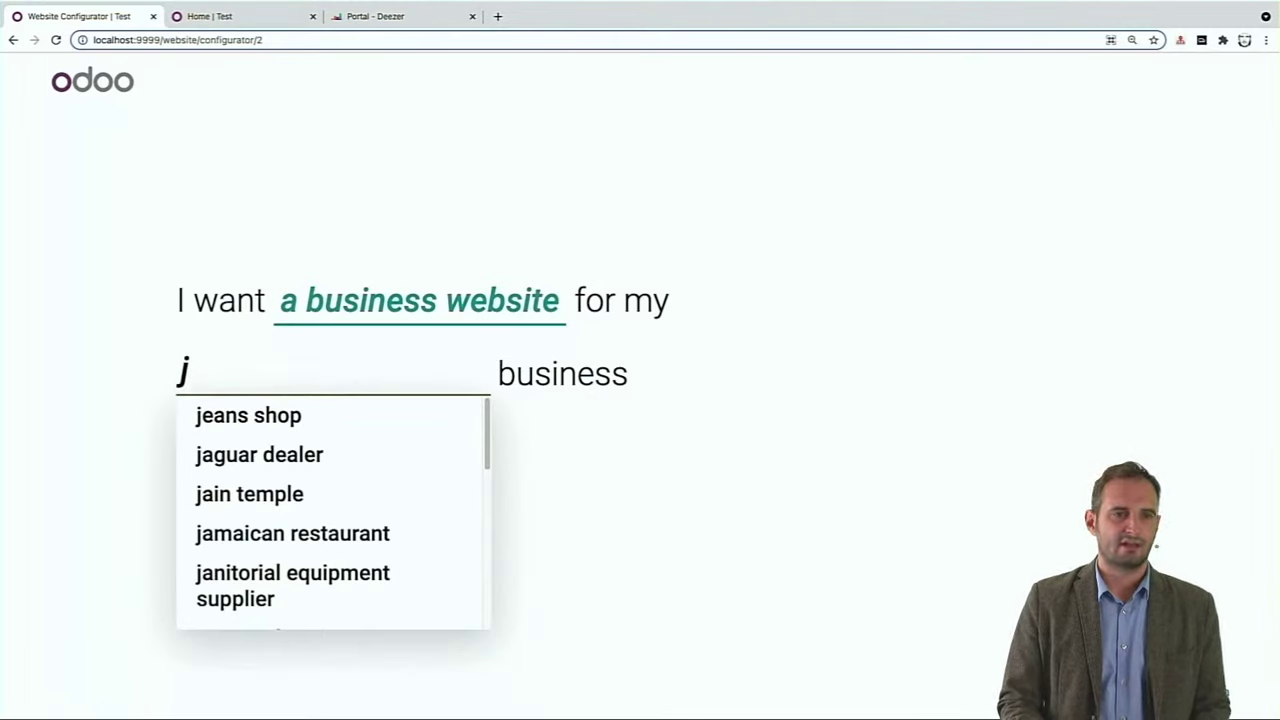
key(Down)
key(Down)
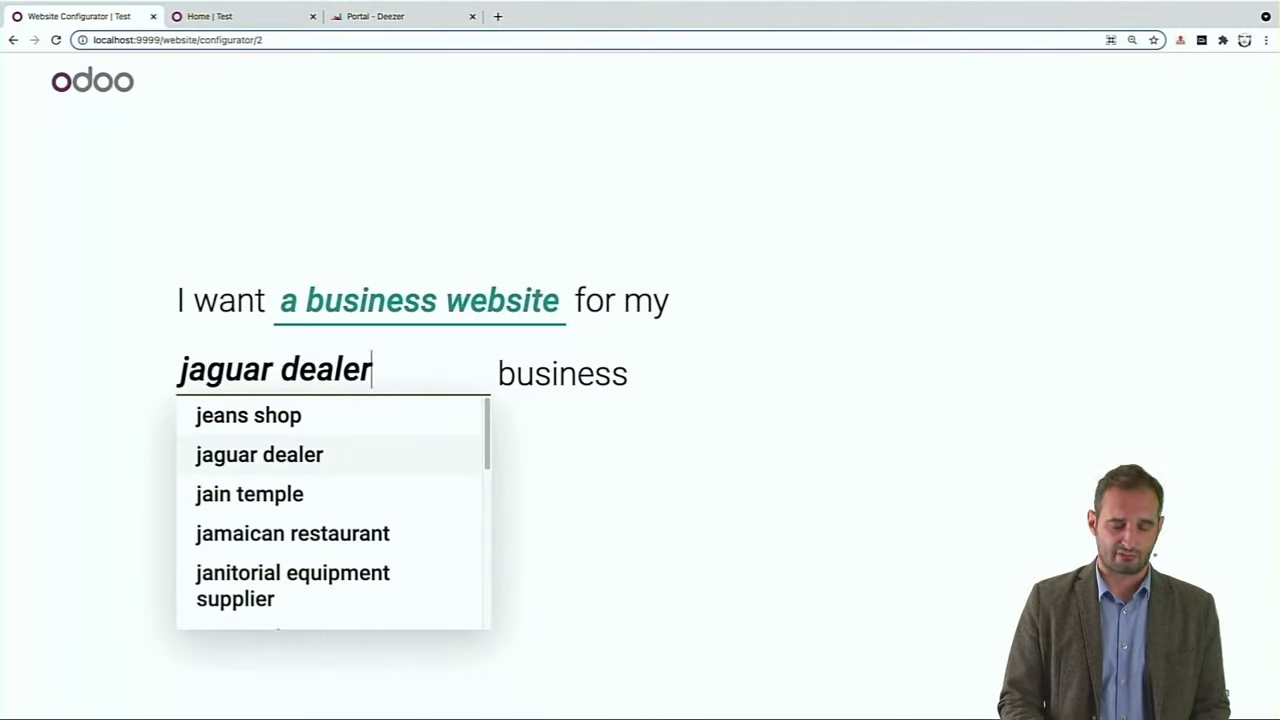
key(Return)
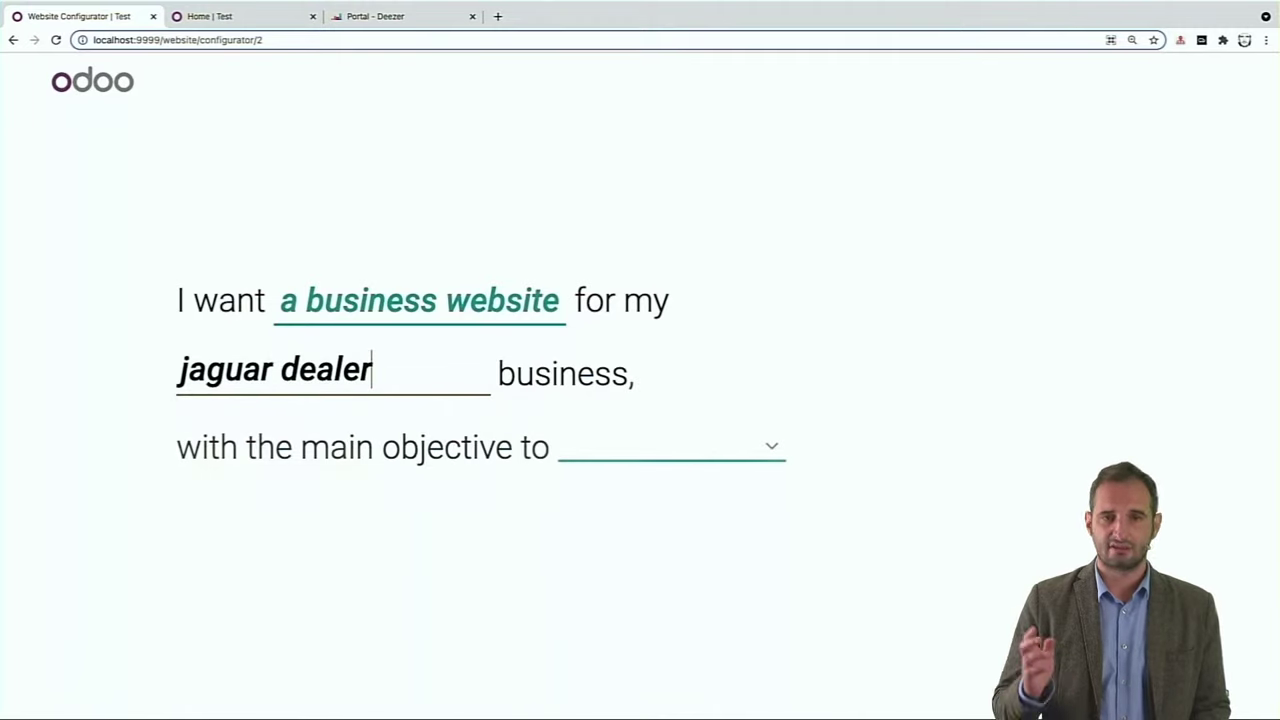
click(679, 449)
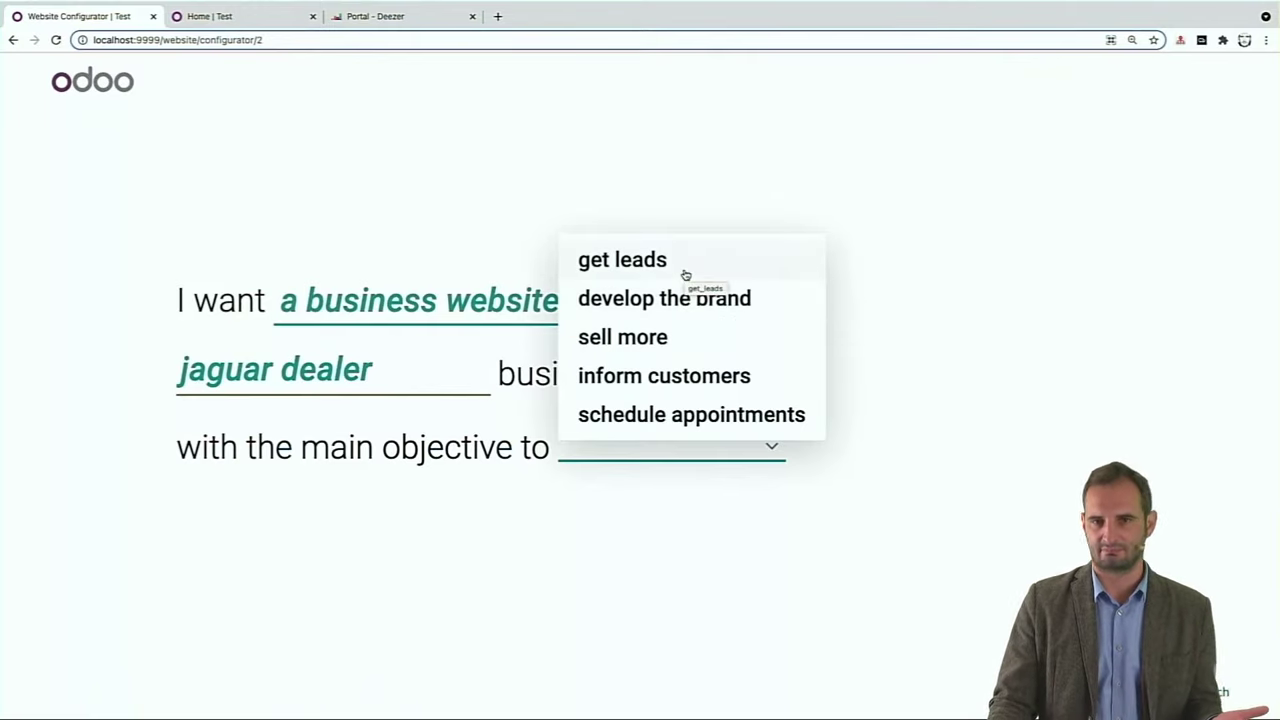
click(685, 274)
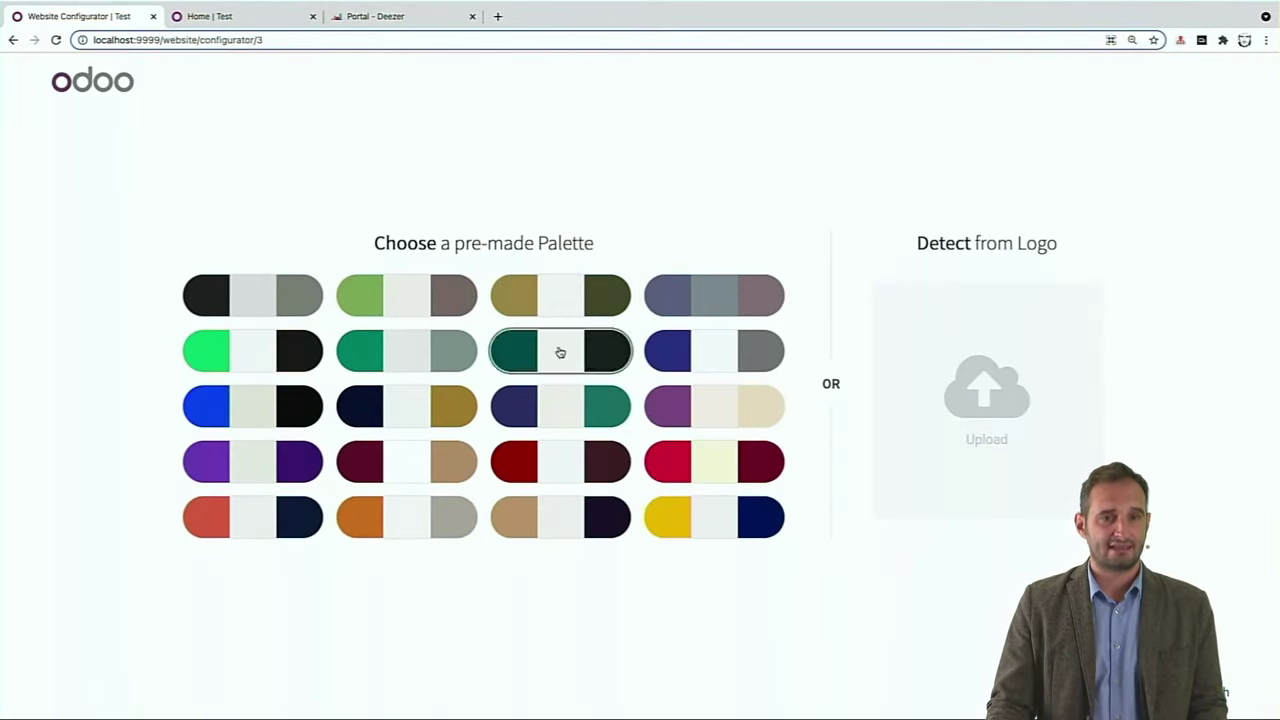
- Pick the dark green palette and build the website with no extra pages, then browse the theme previews
click(426, 341)
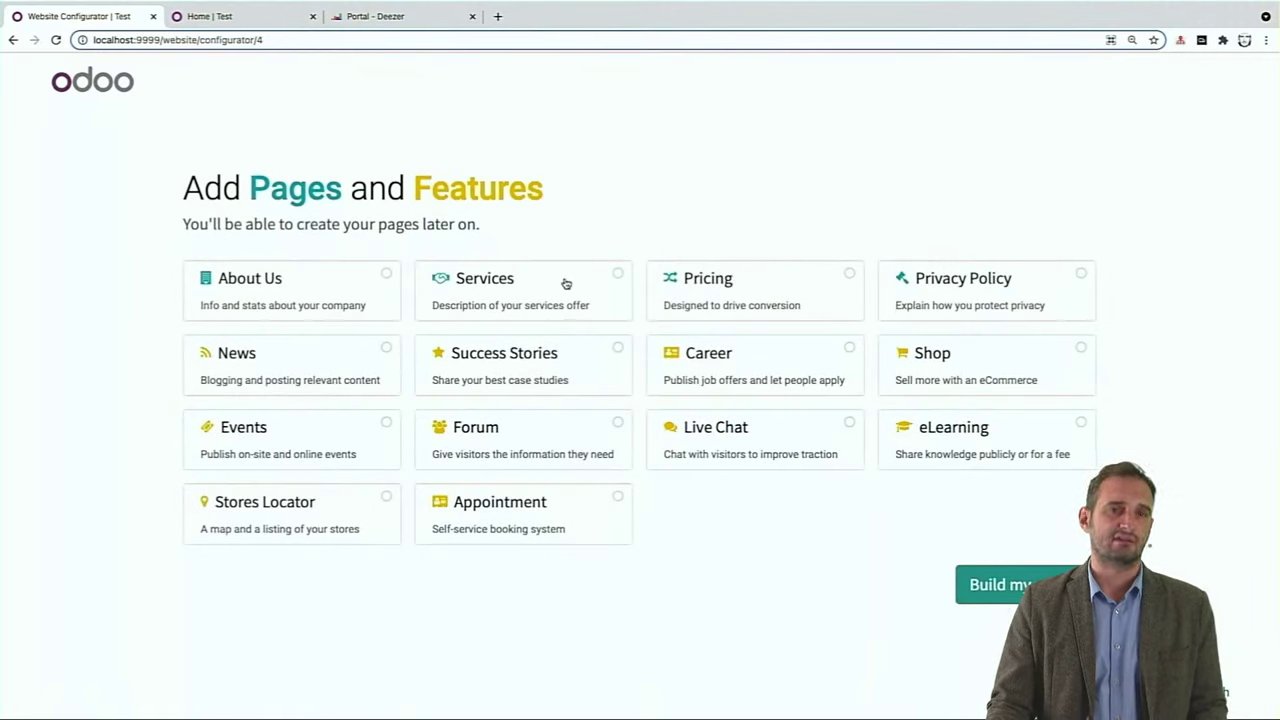
click(1005, 598)
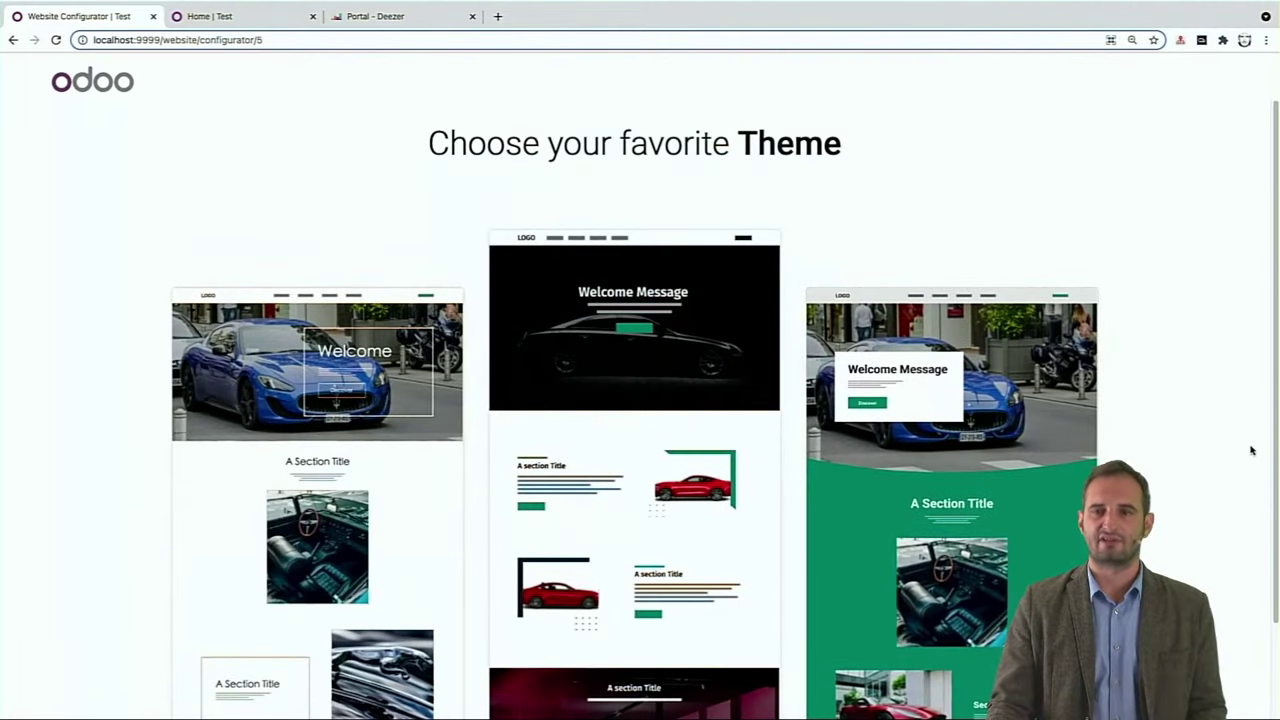
drag(1275, 447, 1256, 559)
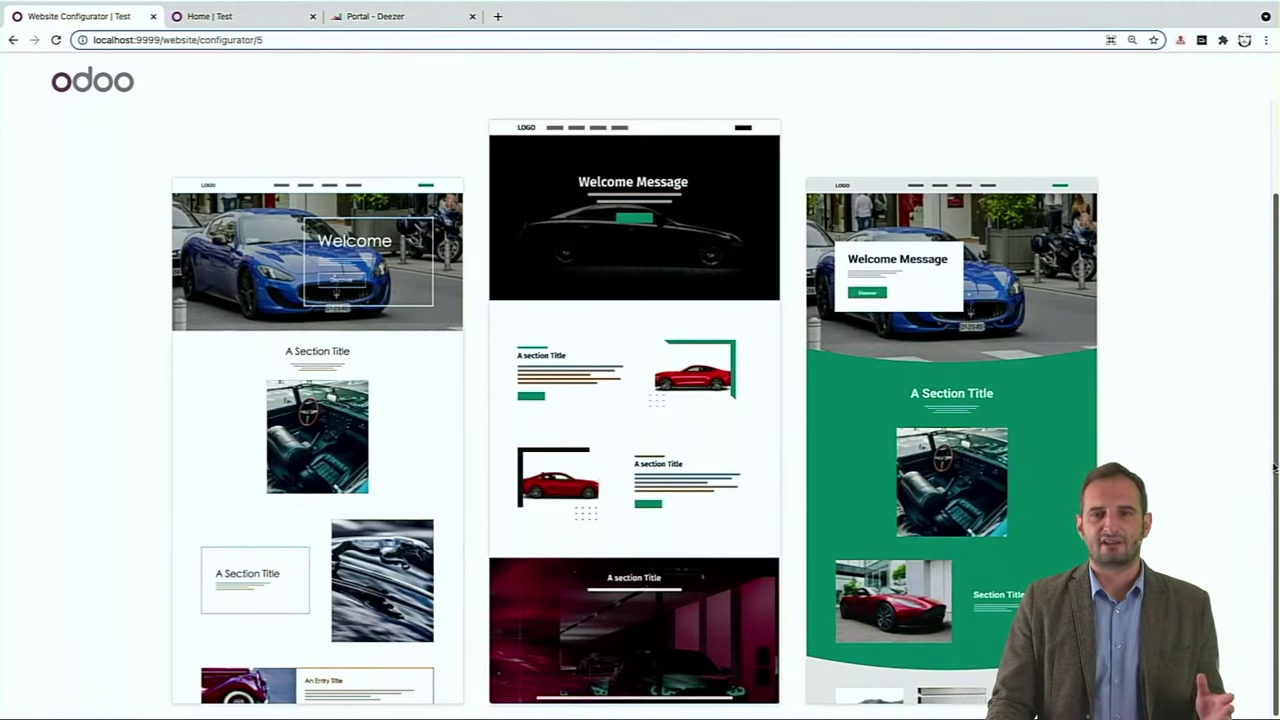
scroll(1276, 470, up, 2)
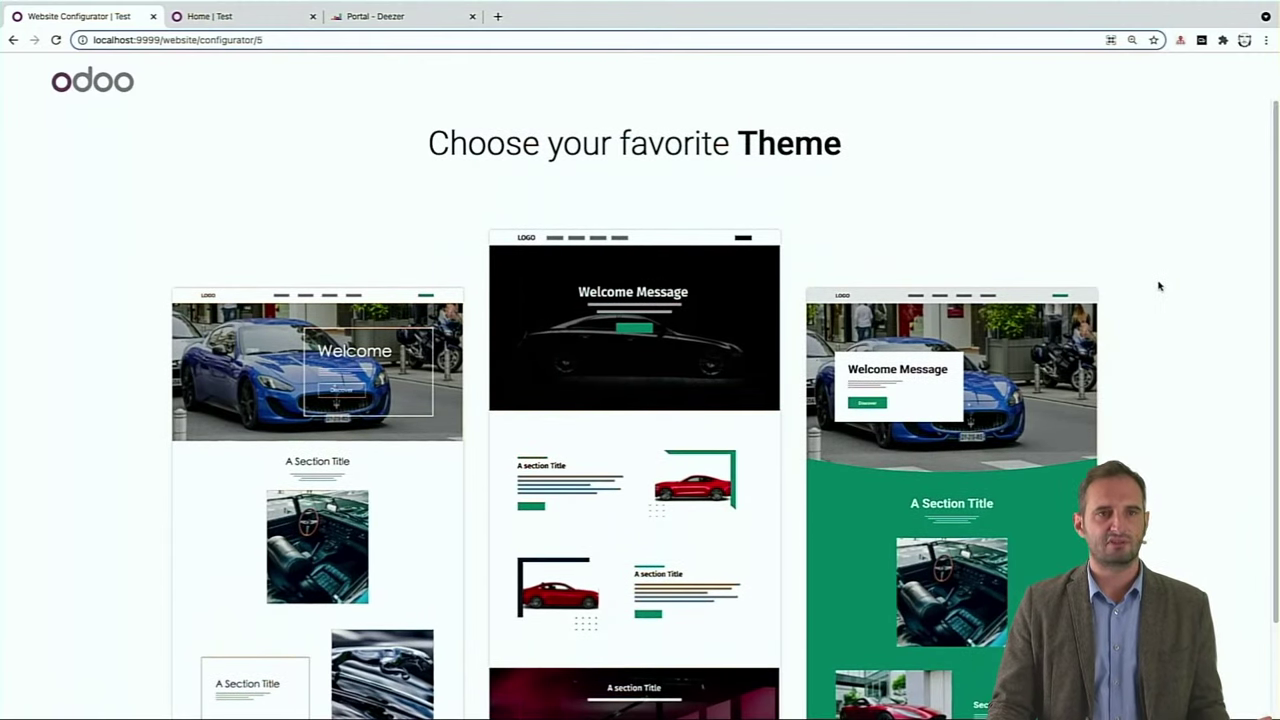
- Return to the palette step and rebuild the site with the yellow and navy palette
key(alt+Left)
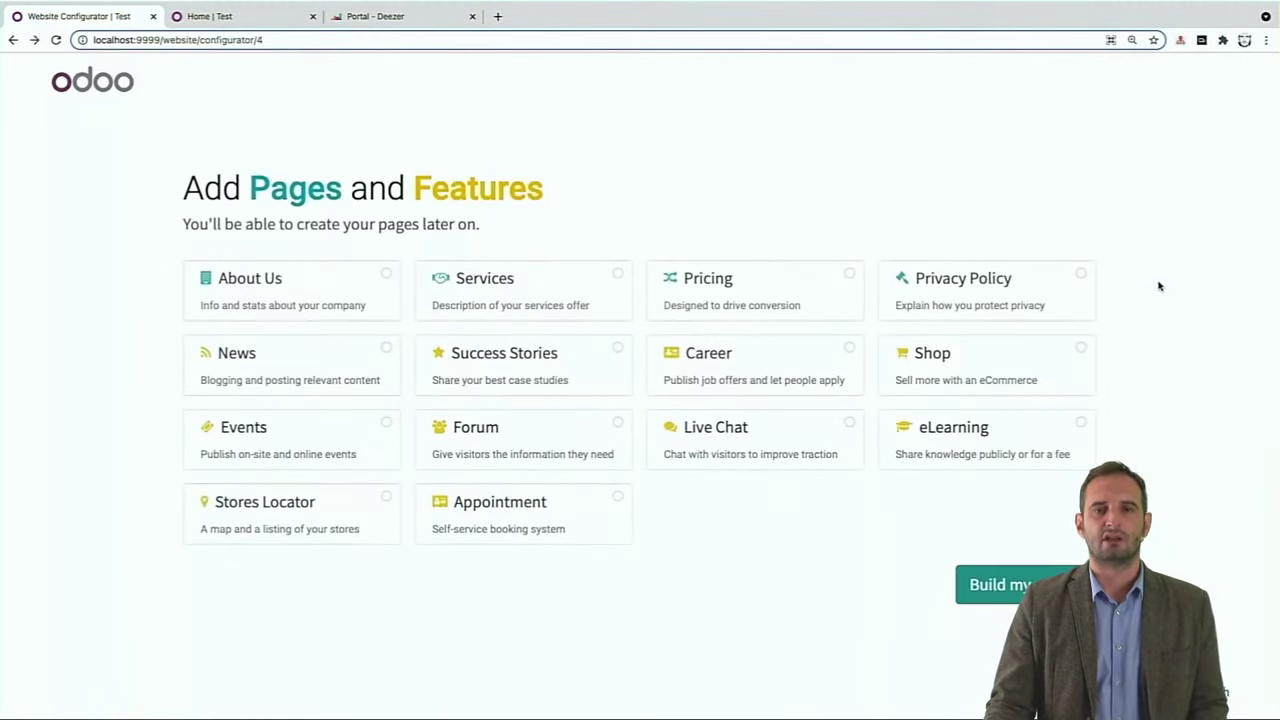
key(alt+Left)
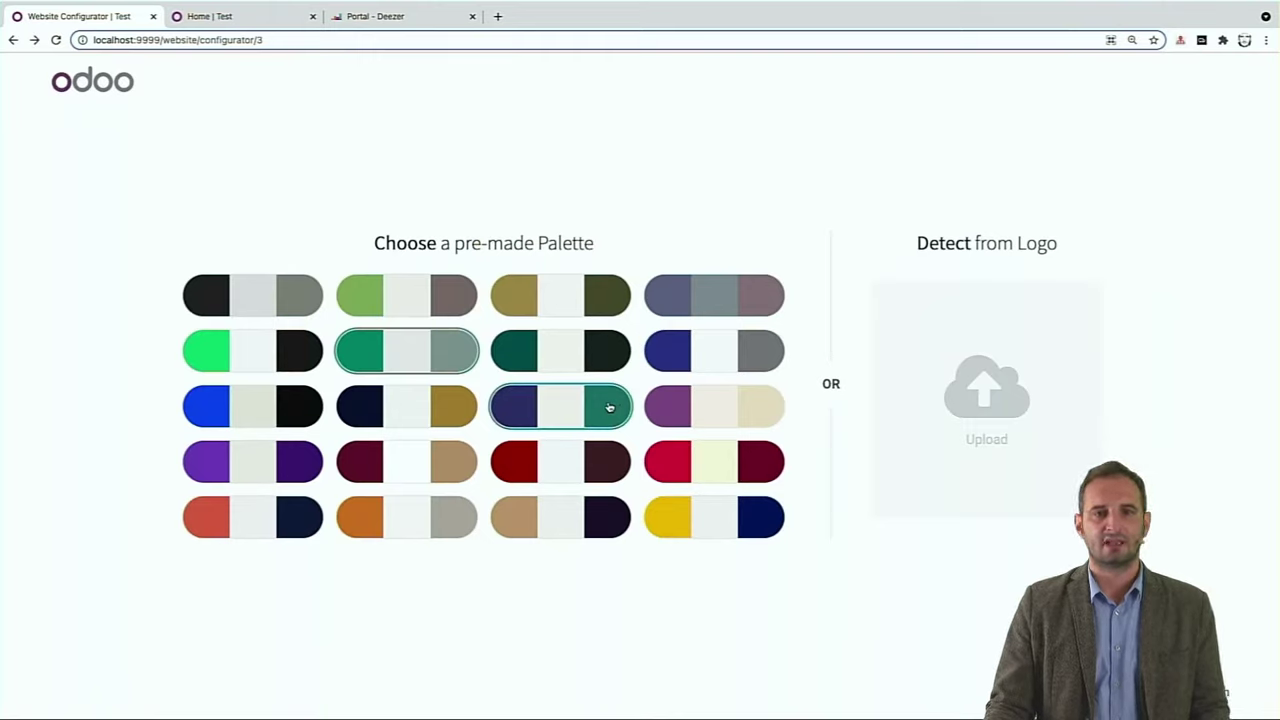
click(614, 464)
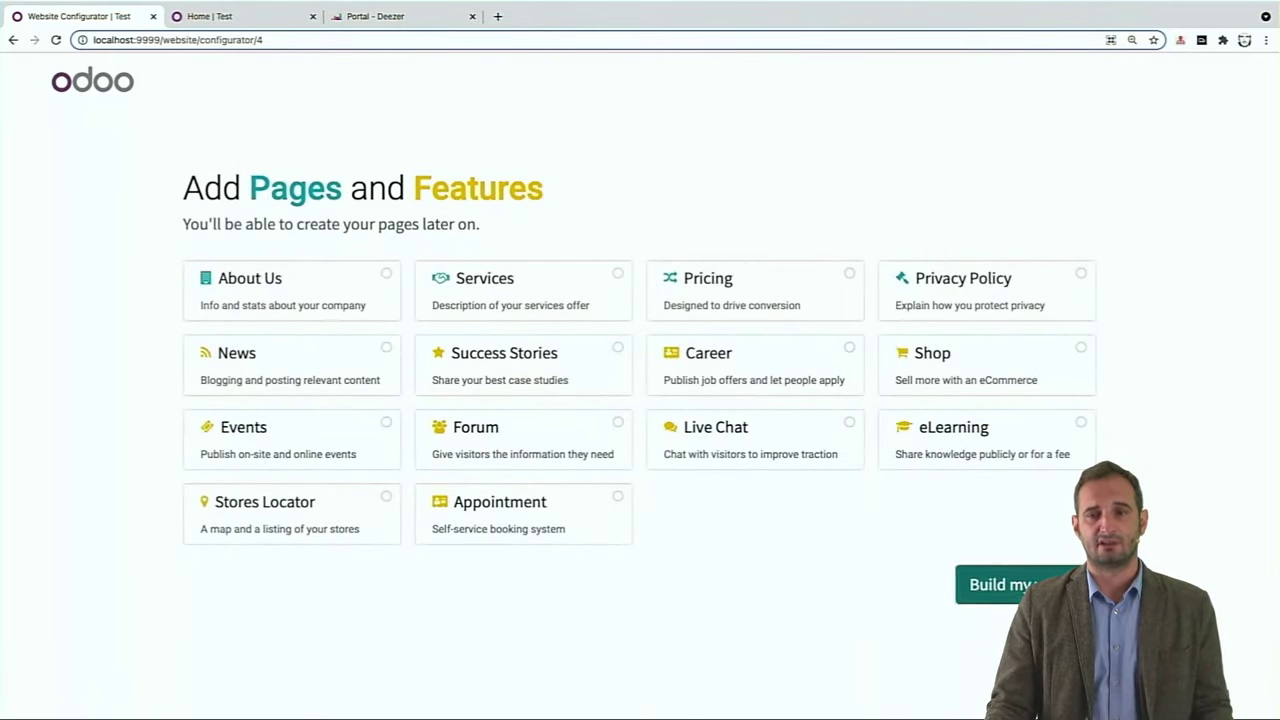
click(990, 585)
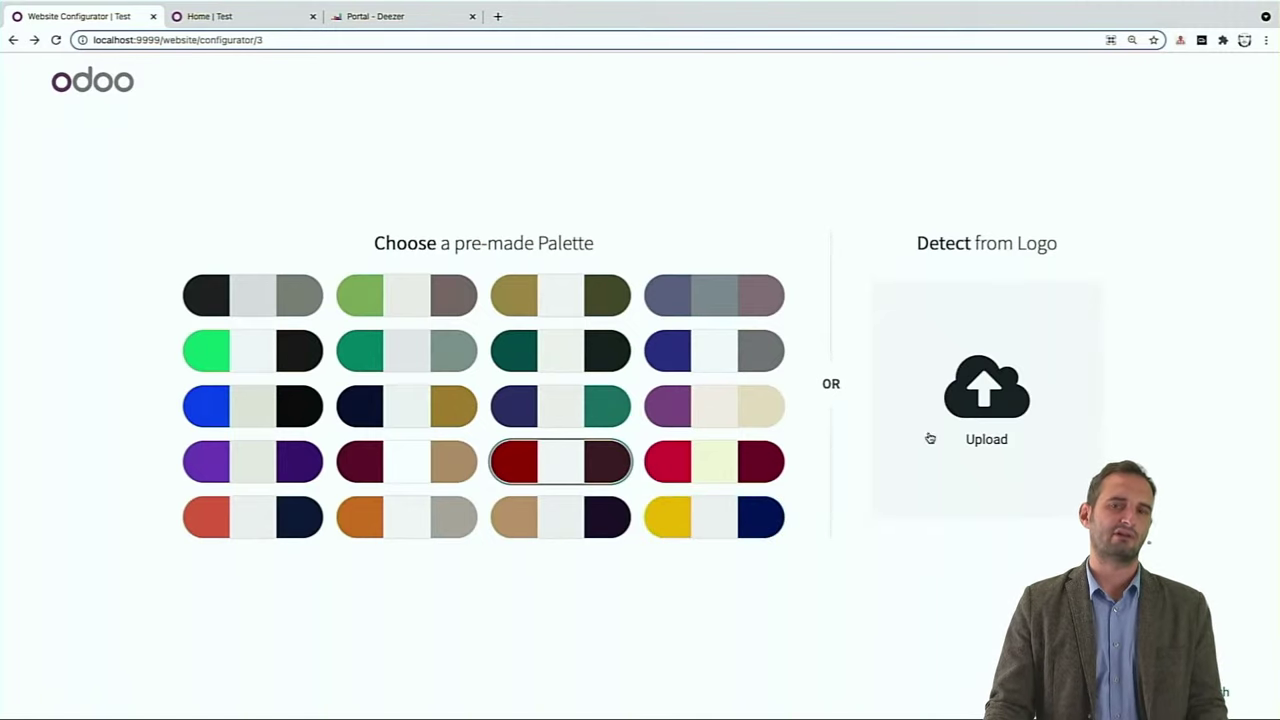
click(720, 538)
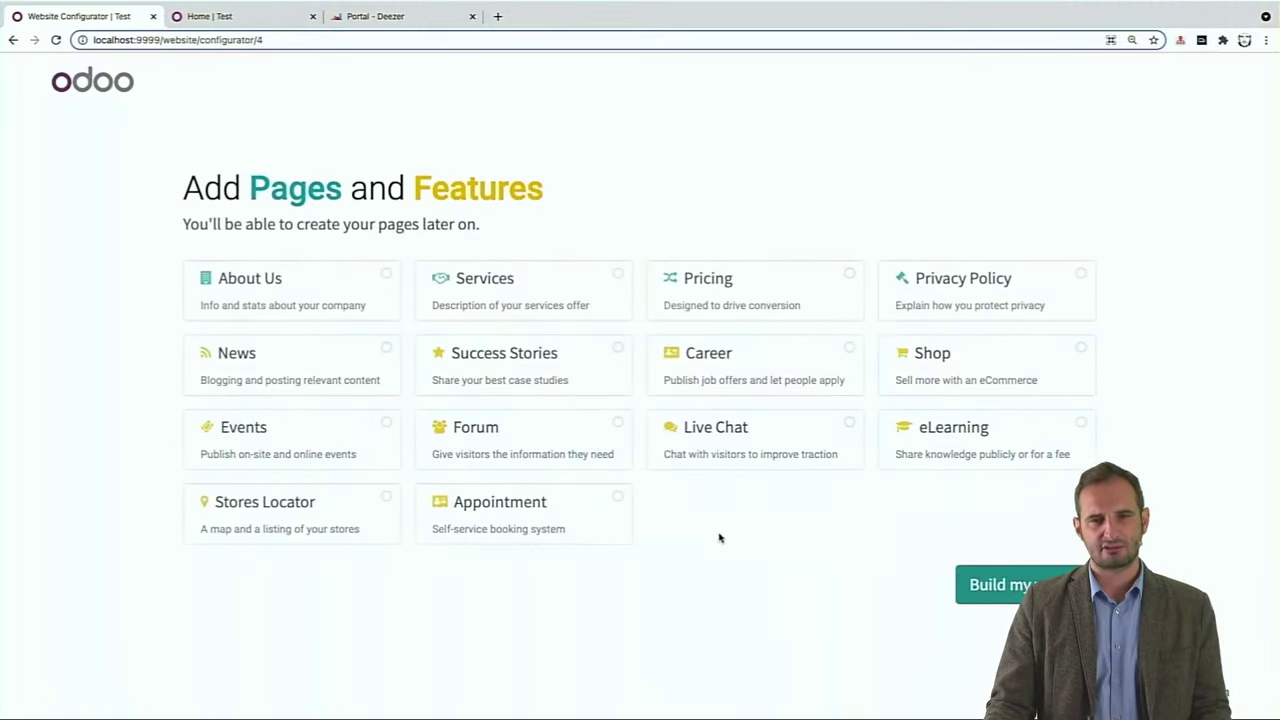
click(1030, 580)
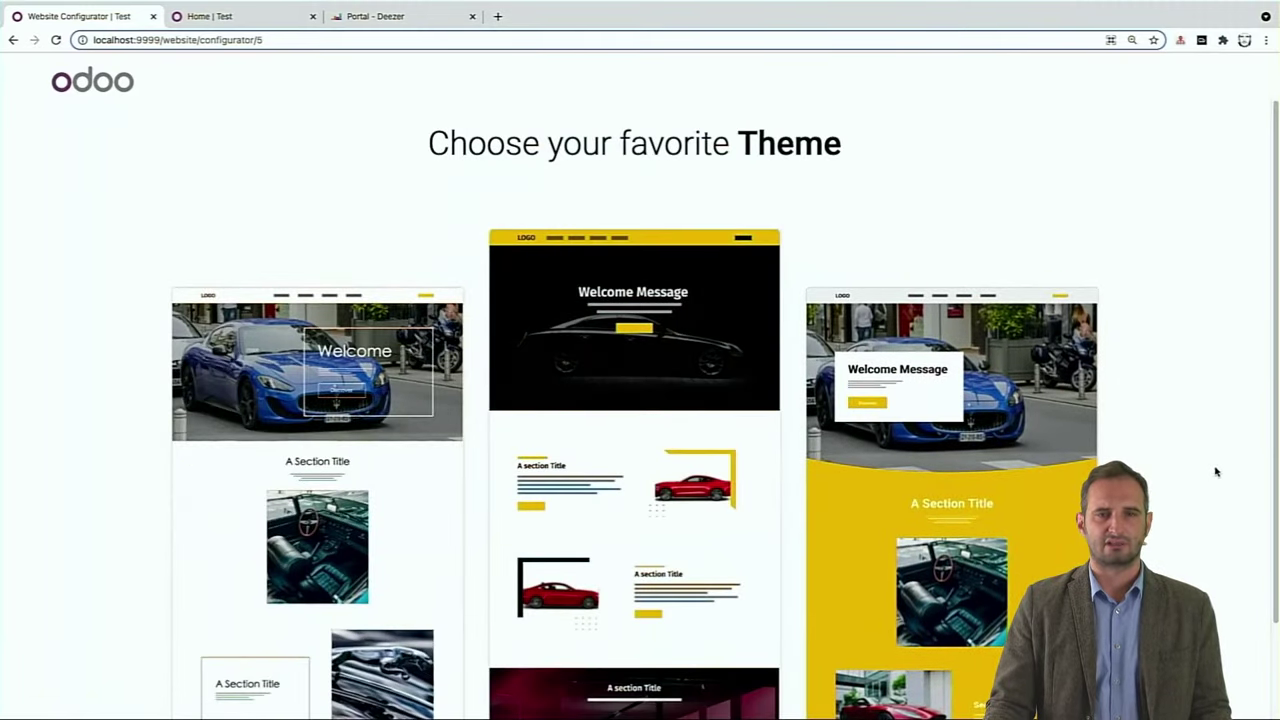
scroll(1273, 440, down, 2)
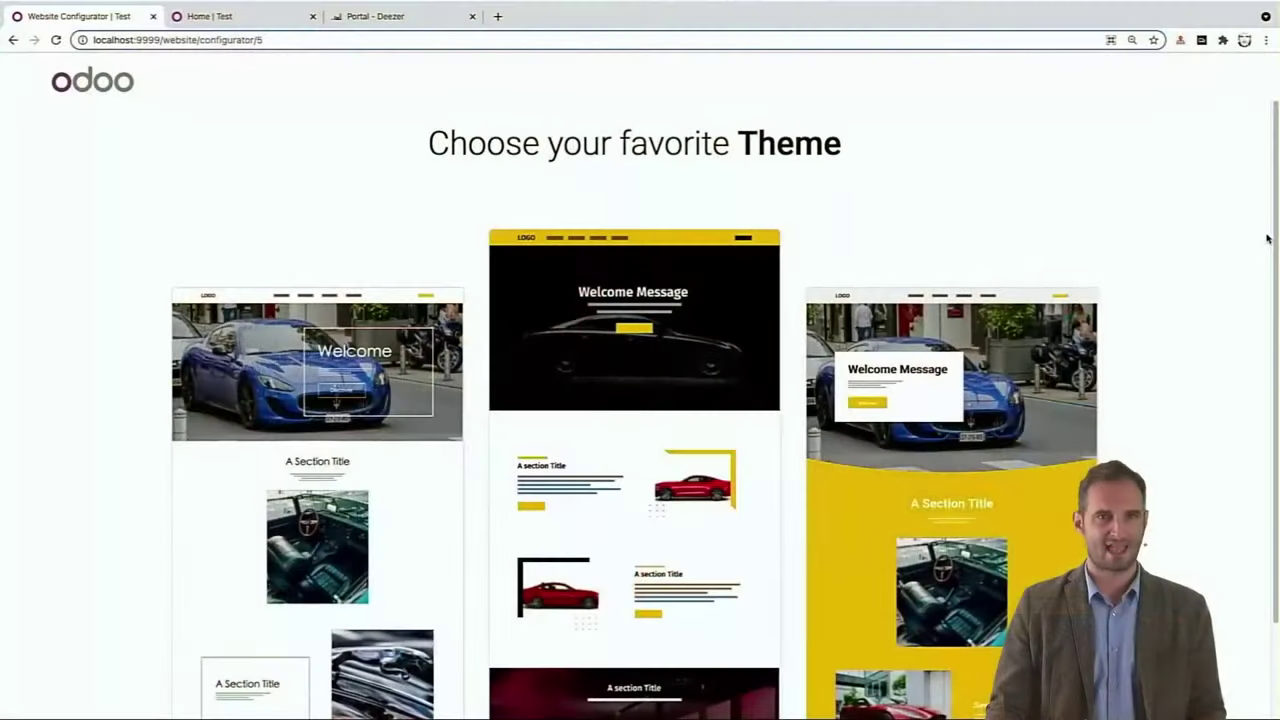
- Open the 'Home | Test' homepage, zoom the browser out, and enter edit mode
click(228, 18)
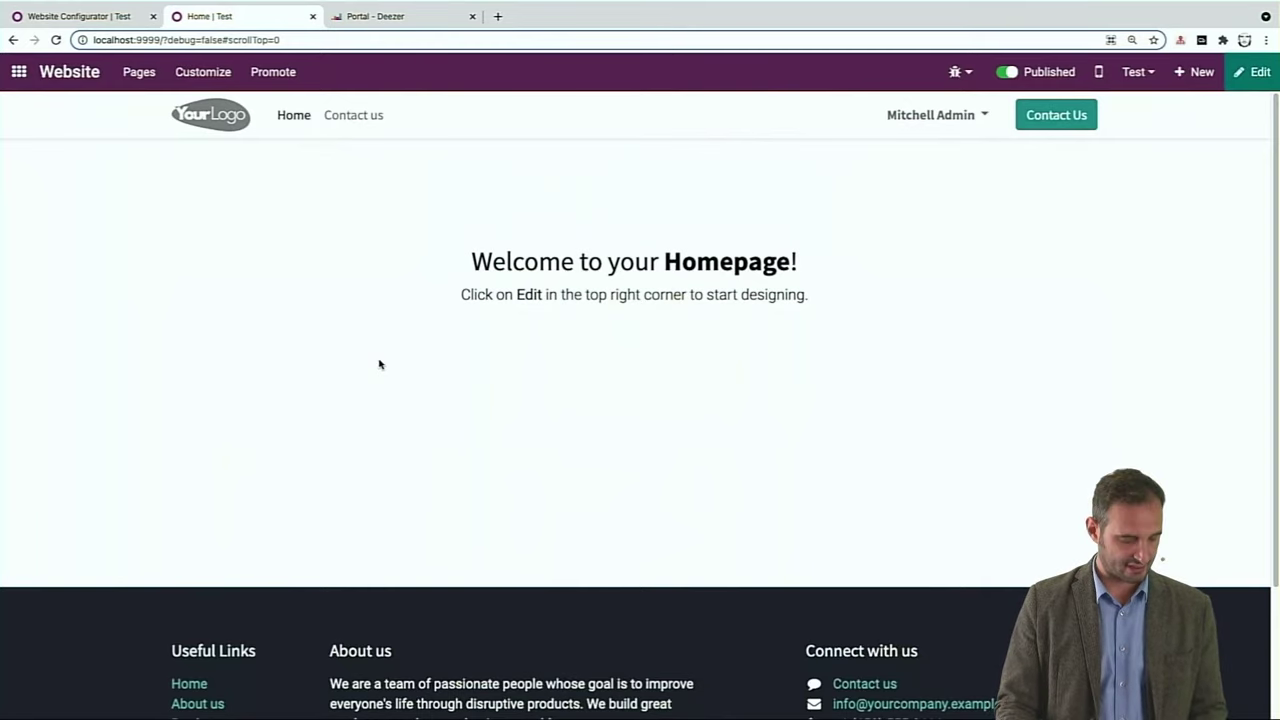
key(ctrl+minus)
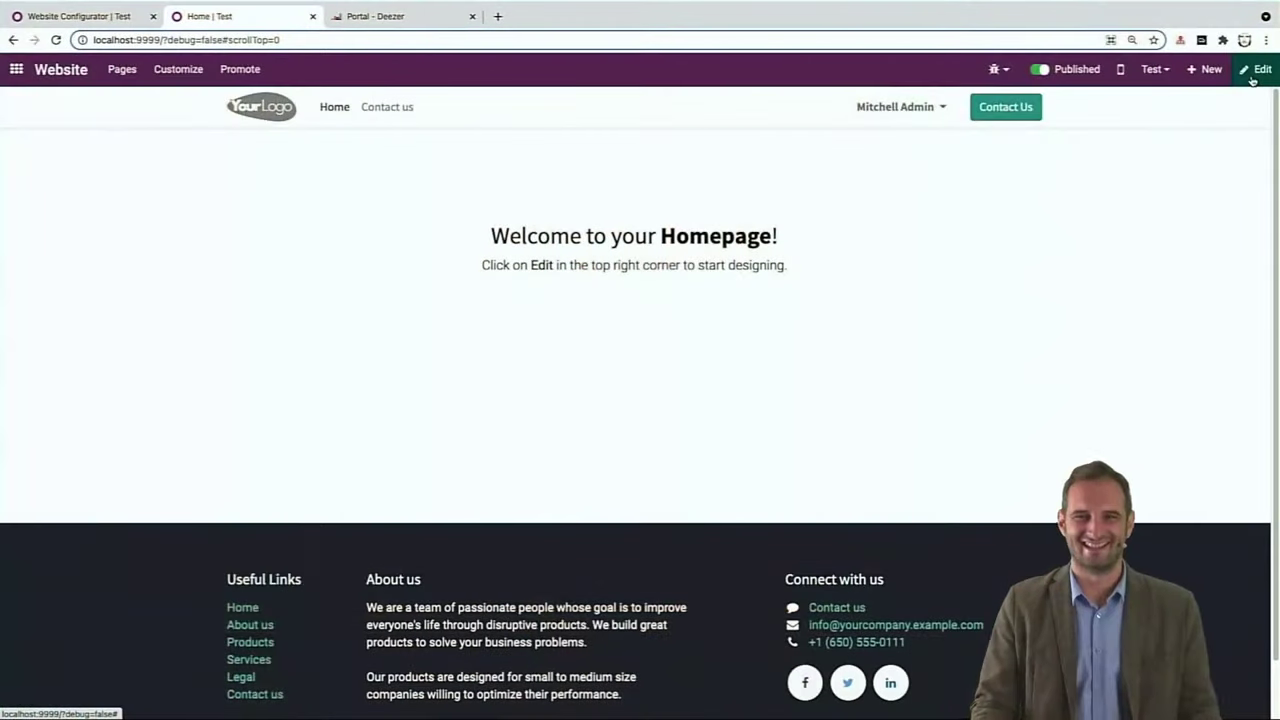
click(1255, 70)
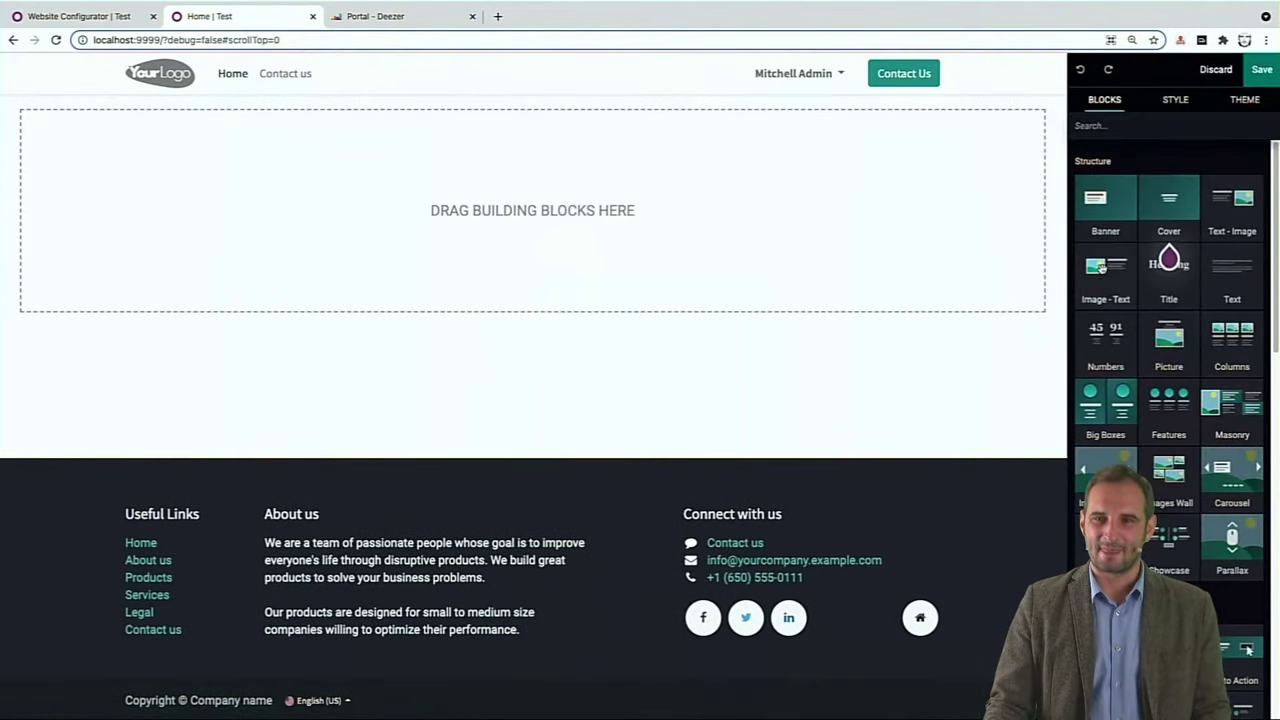
- Drop a Big Boxes block and clear the left box's heading, paragraph and button
drag(1127, 402, 720, 310)
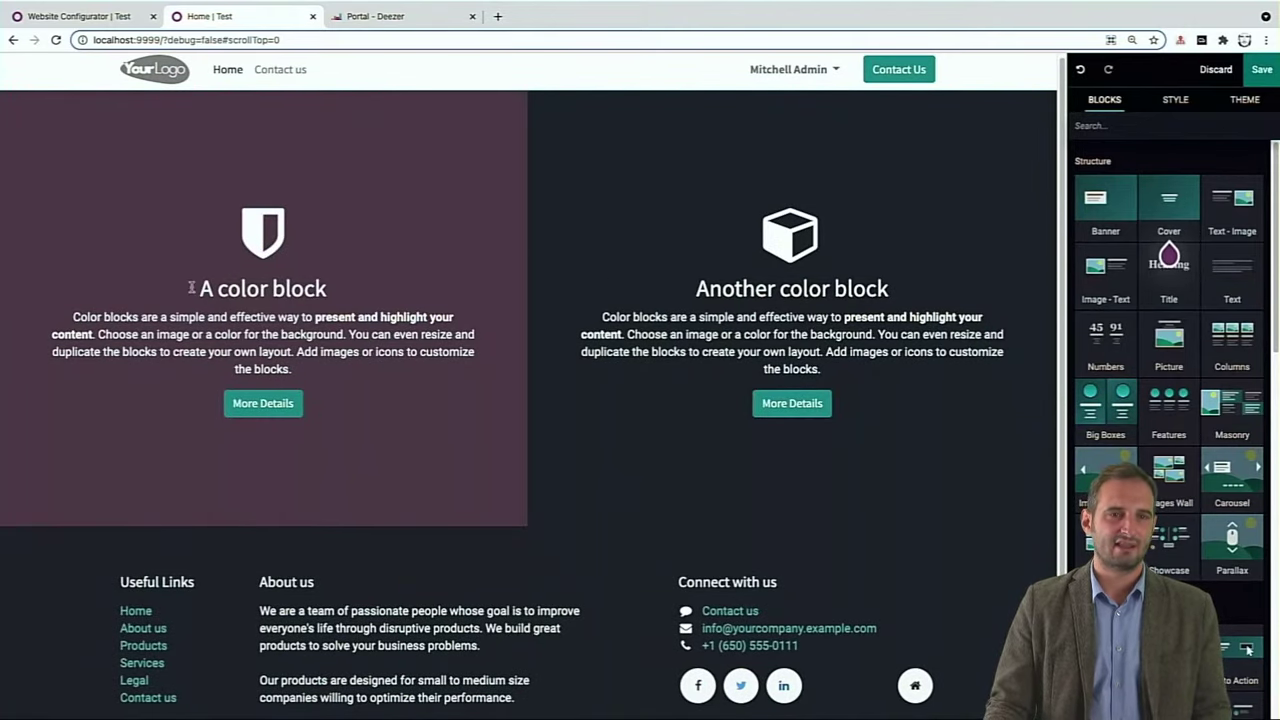
drag(192, 288, 369, 420)
drag(318, 475, 220, 317)
click(383, 408)
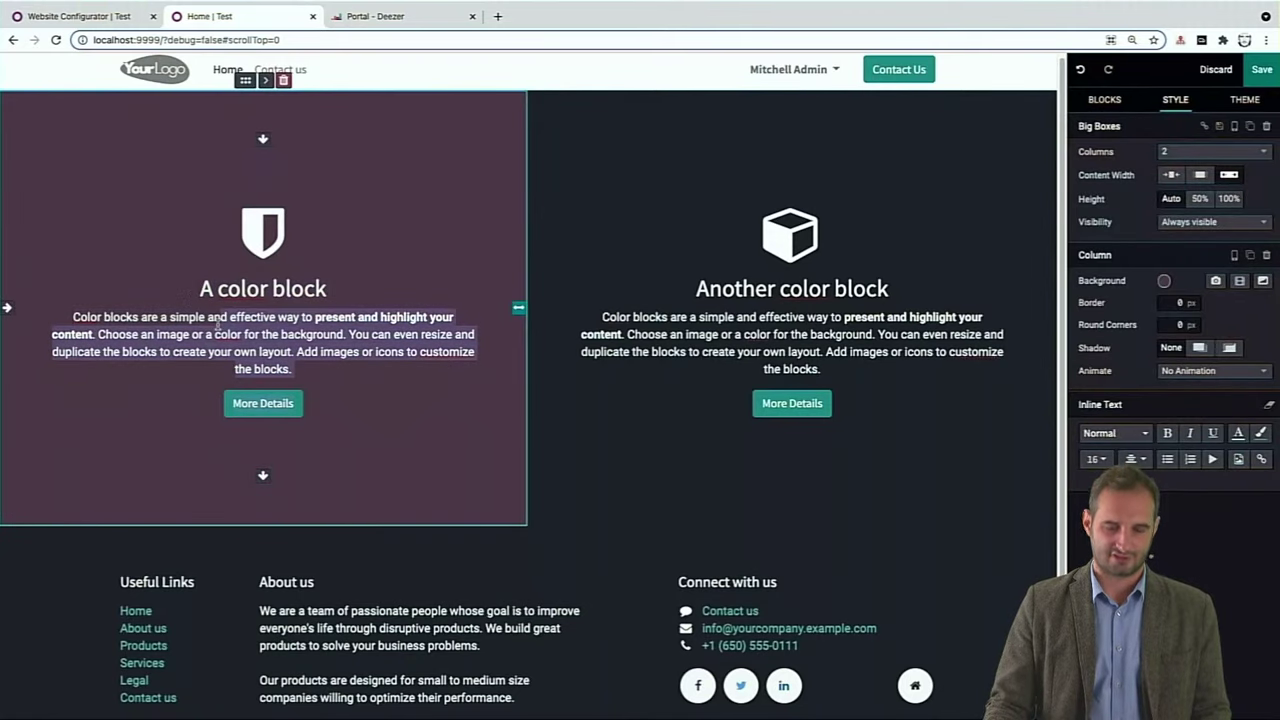
key(BackSpace)
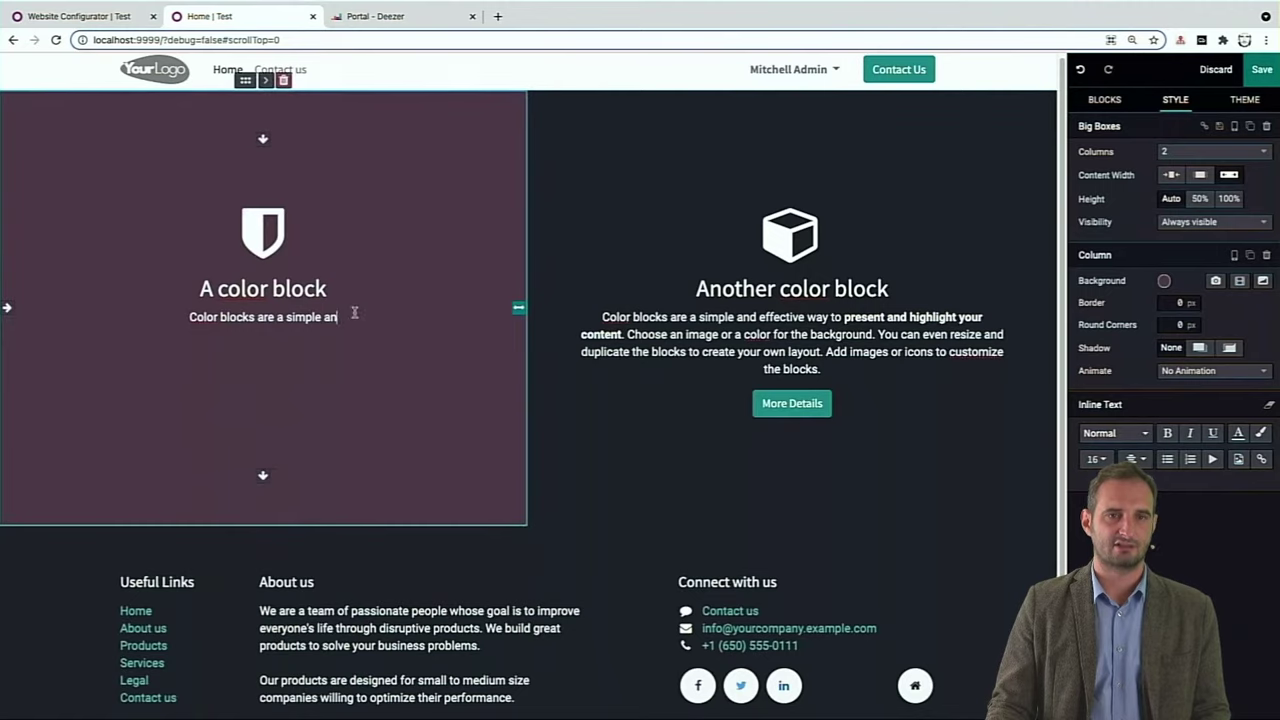
drag(185, 325, 171, 283)
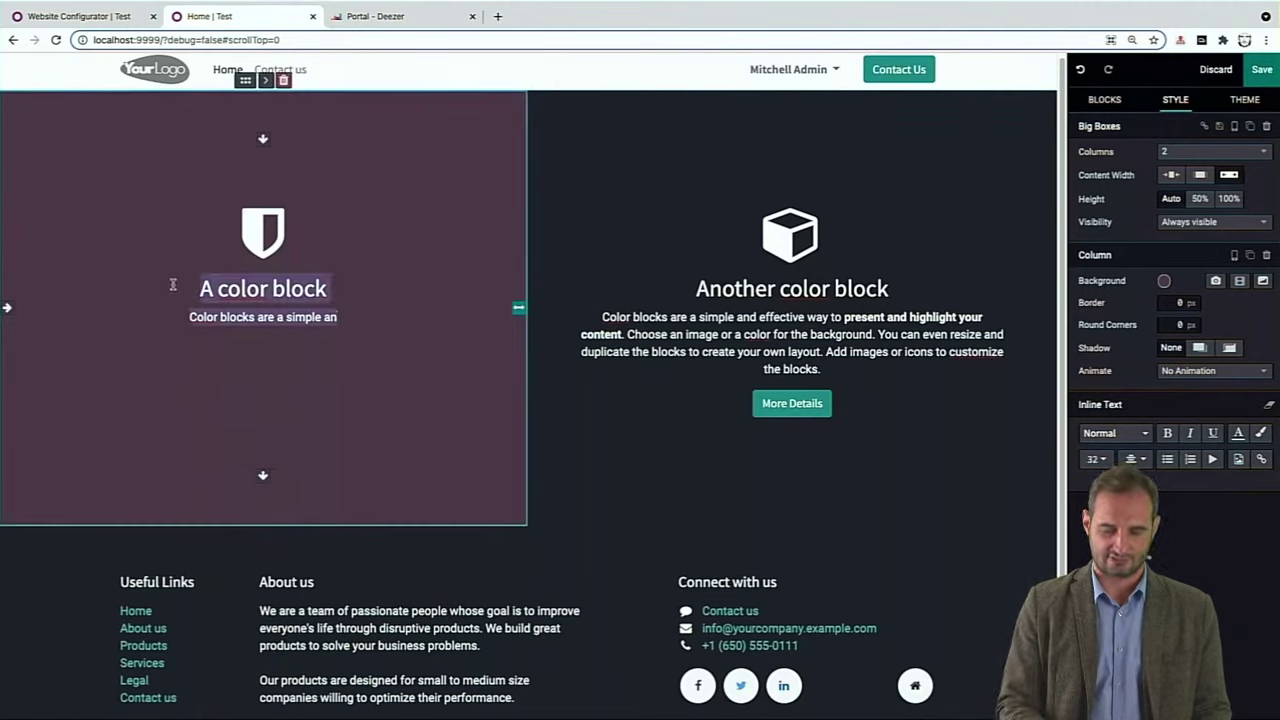
key(BackSpace)
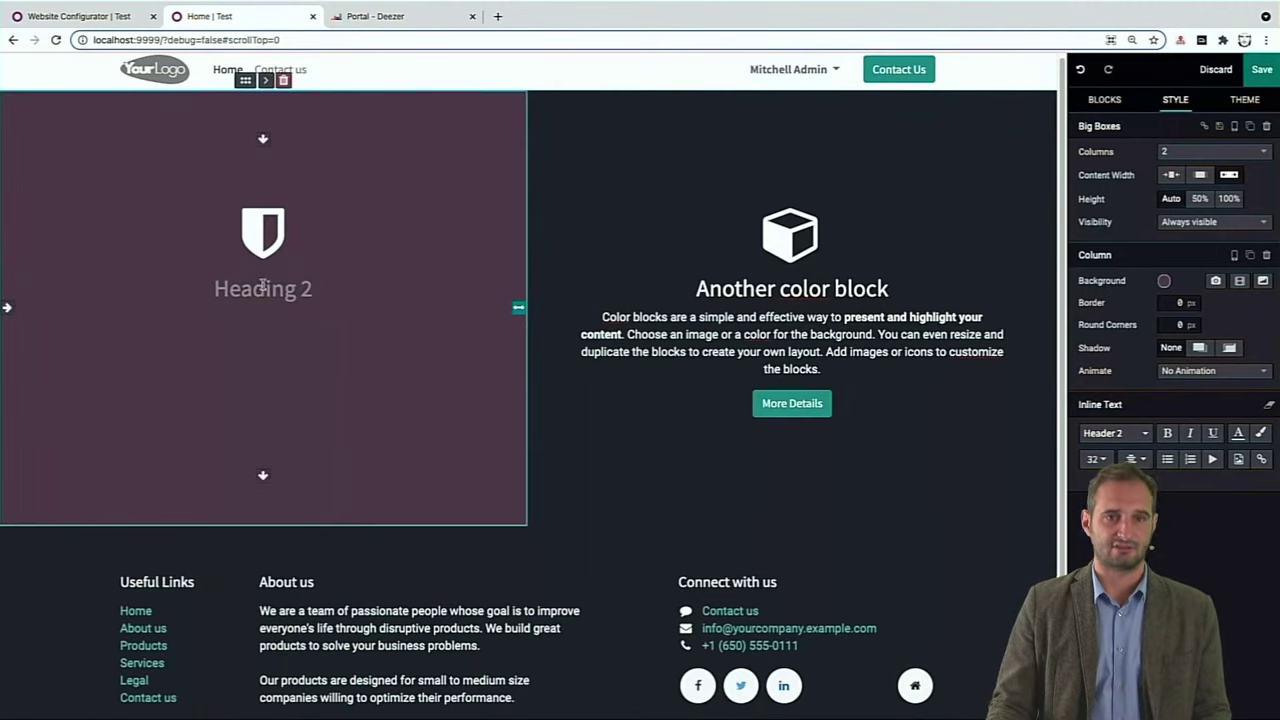
click(1140, 436)
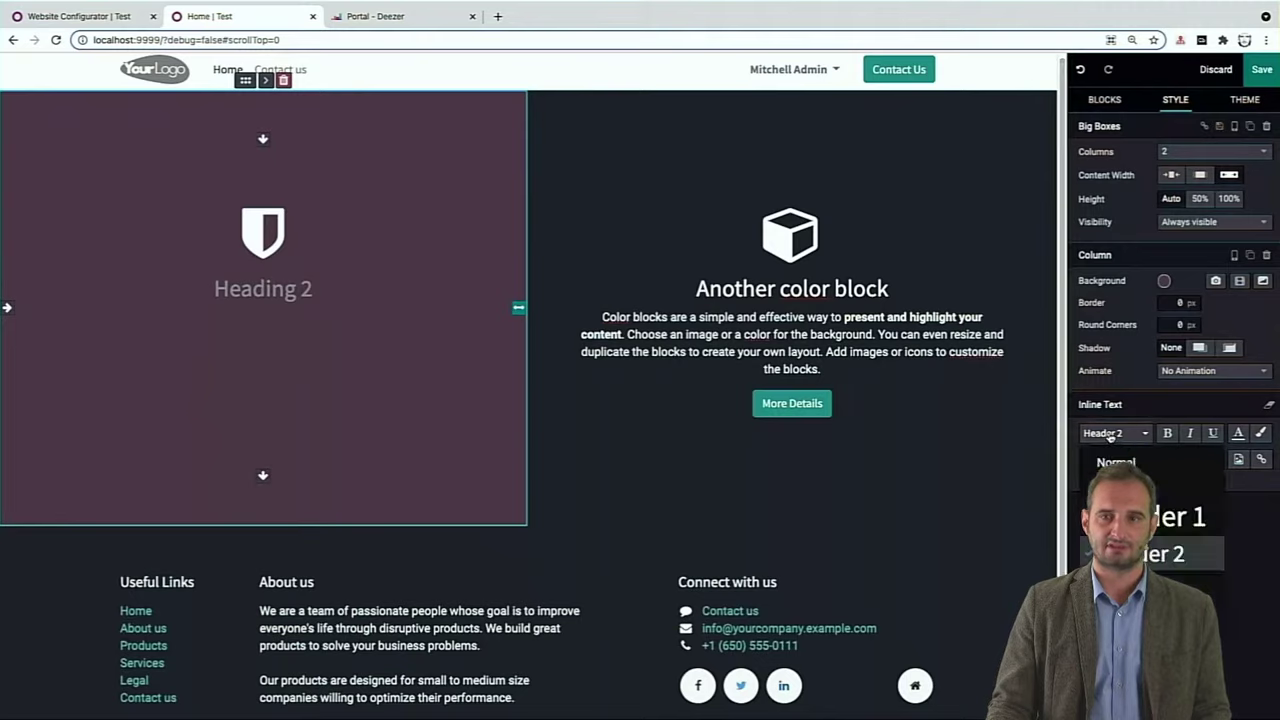
click(1110, 461)
- Remove the shield icon from the left box and give it a white background
click(273, 229)
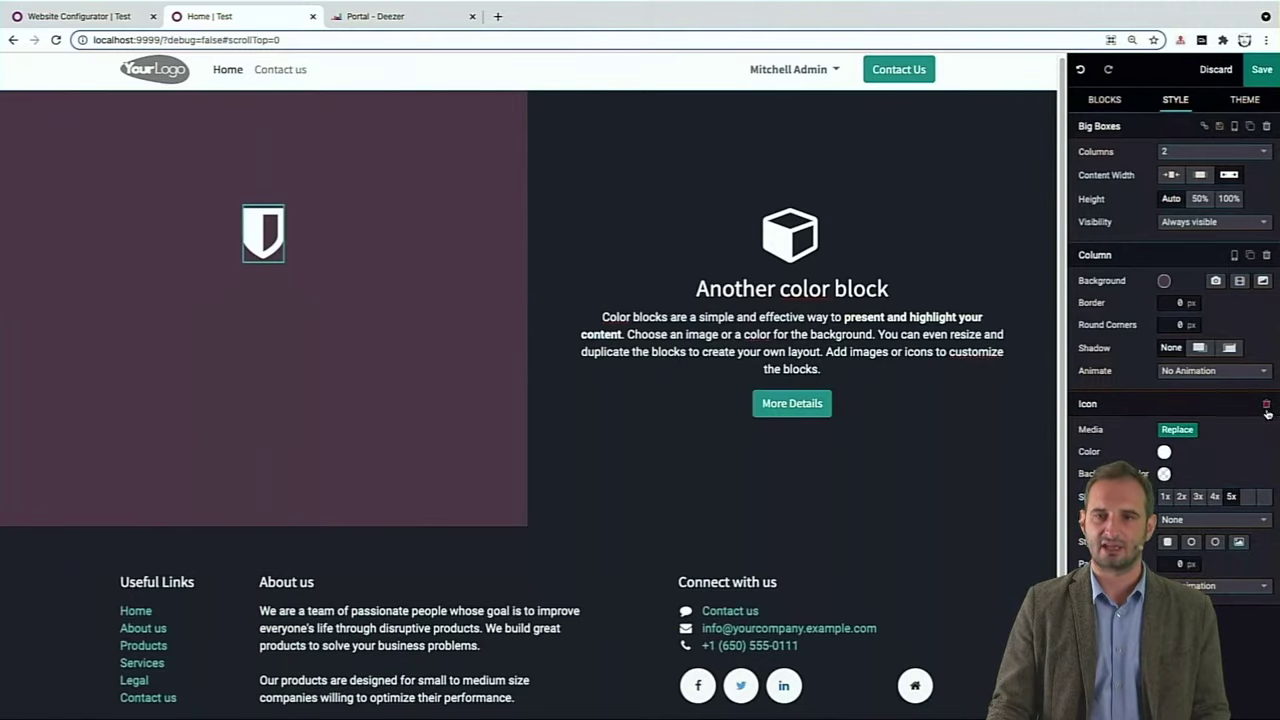
click(1266, 403)
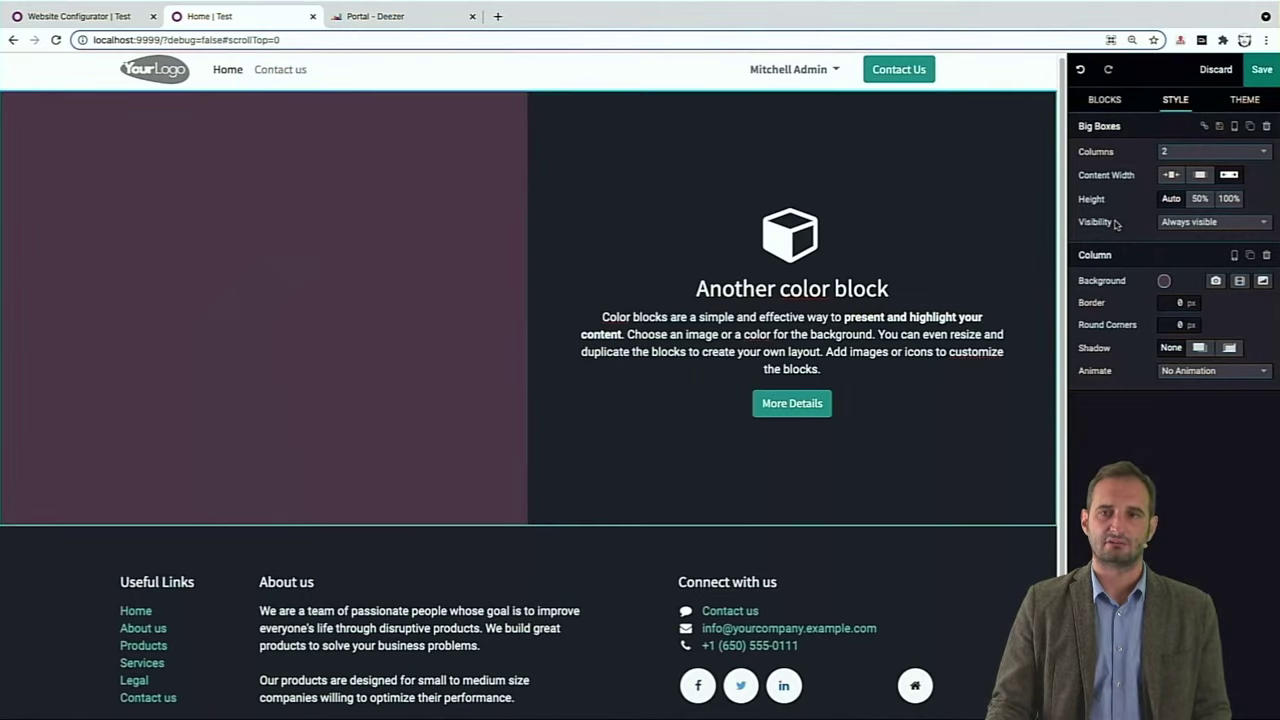
click(1164, 281)
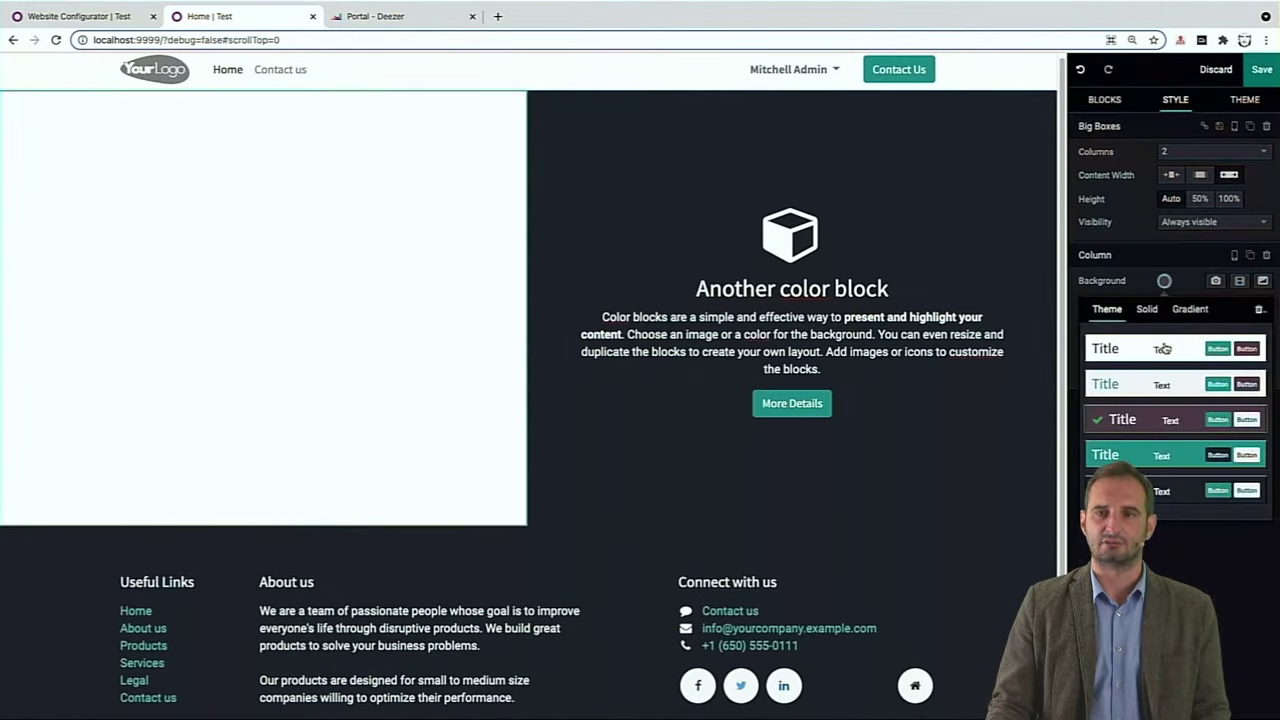
click(1166, 349)
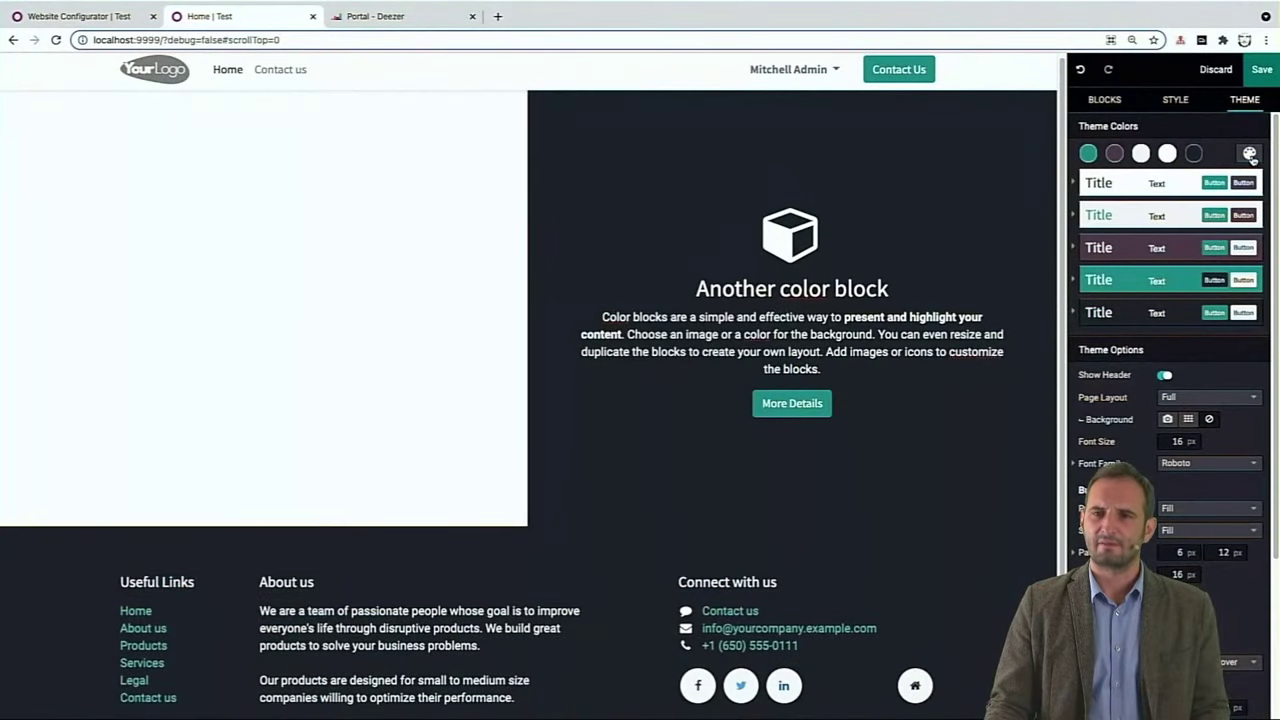
- Apply the yellow-and-black theme palette and give the right column a yellow background
click(1250, 154)
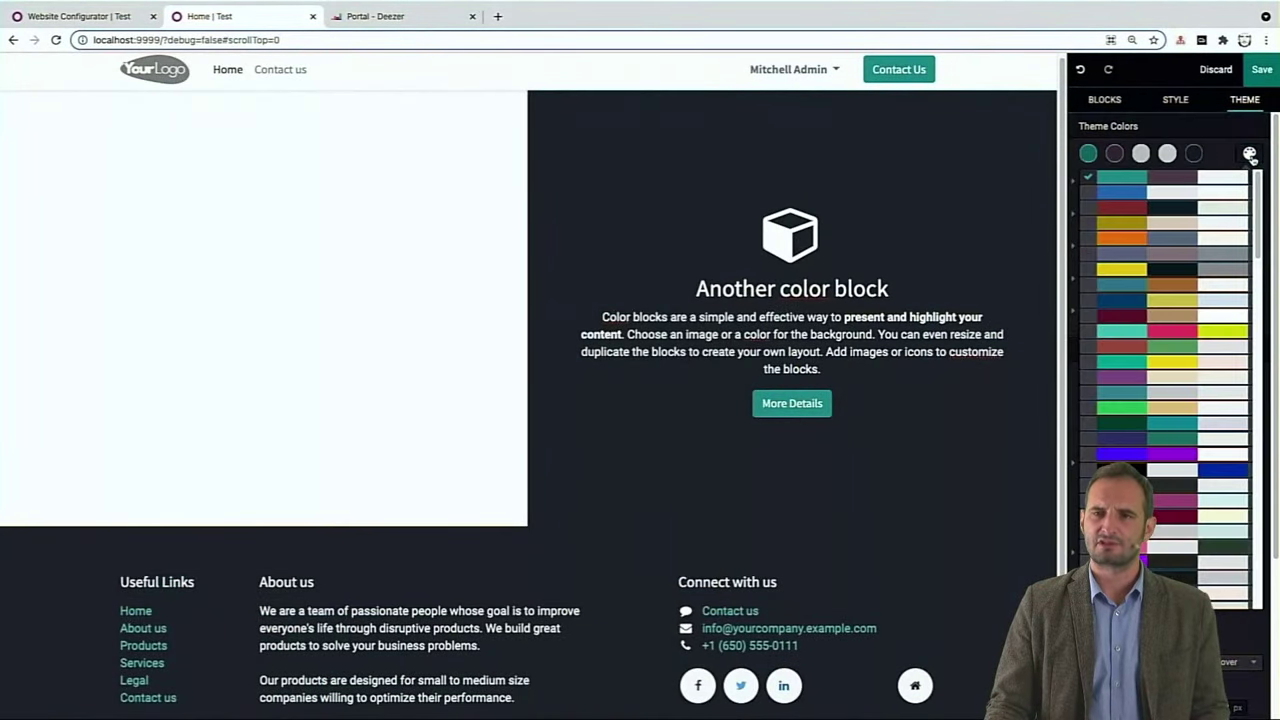
click(1164, 269)
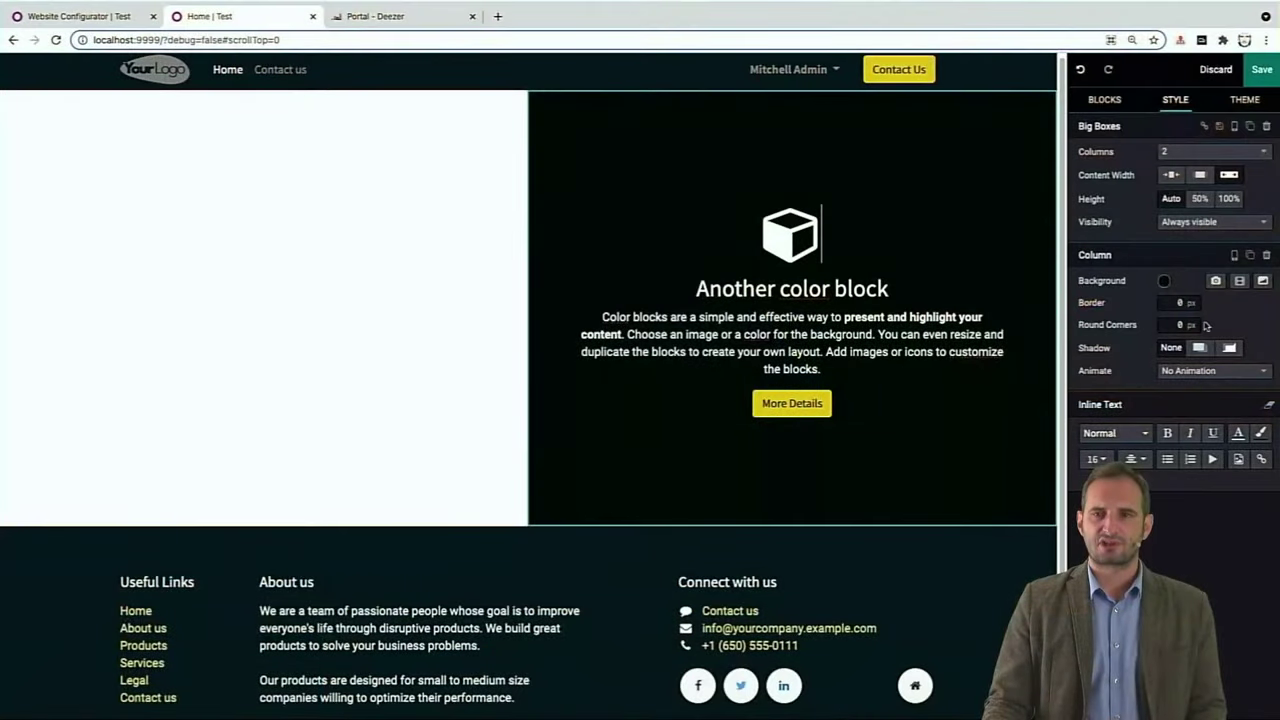
click(1164, 283)
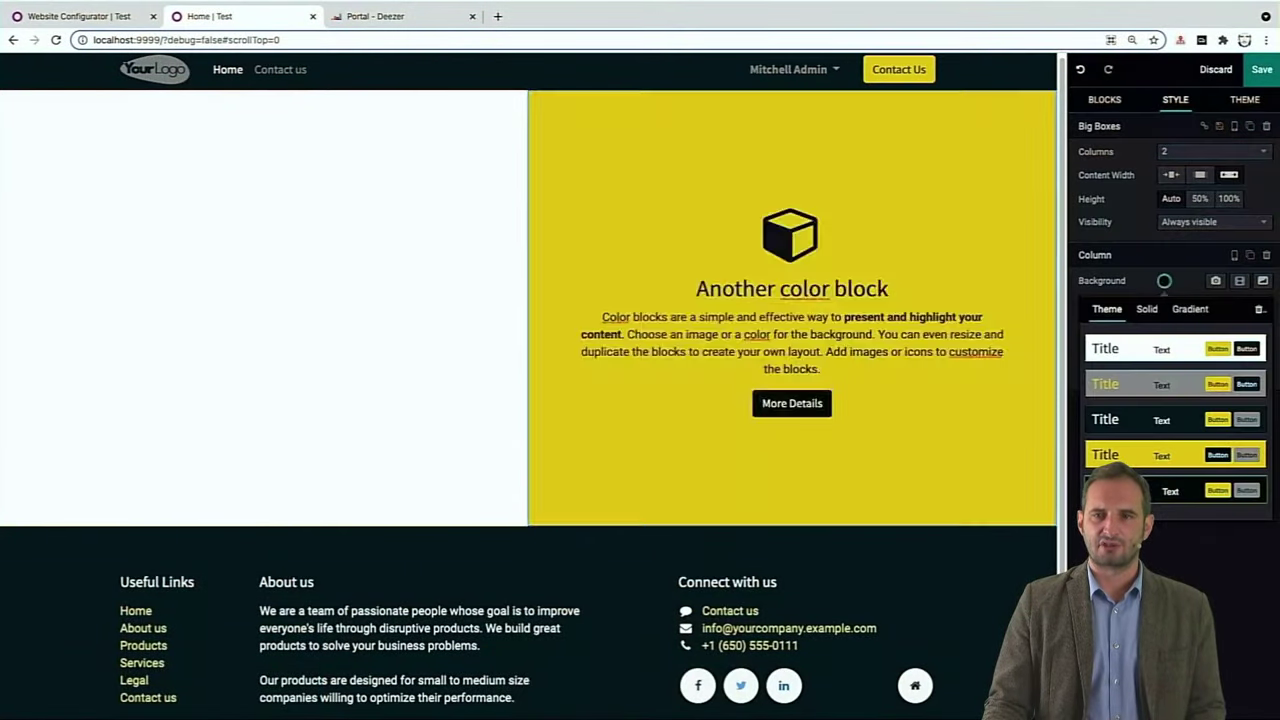
click(1143, 455)
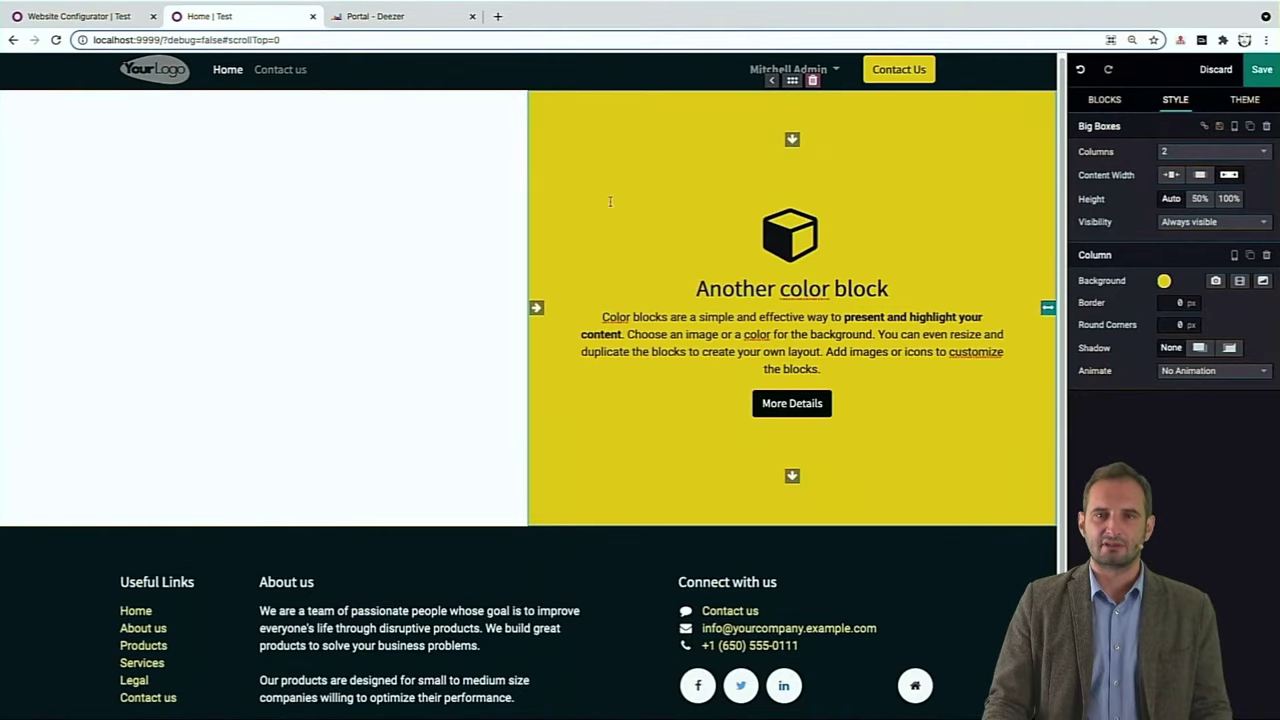
- Duplicate the two-column section and clear the copy's heading, paragraph and cube icon
click(1250, 129)
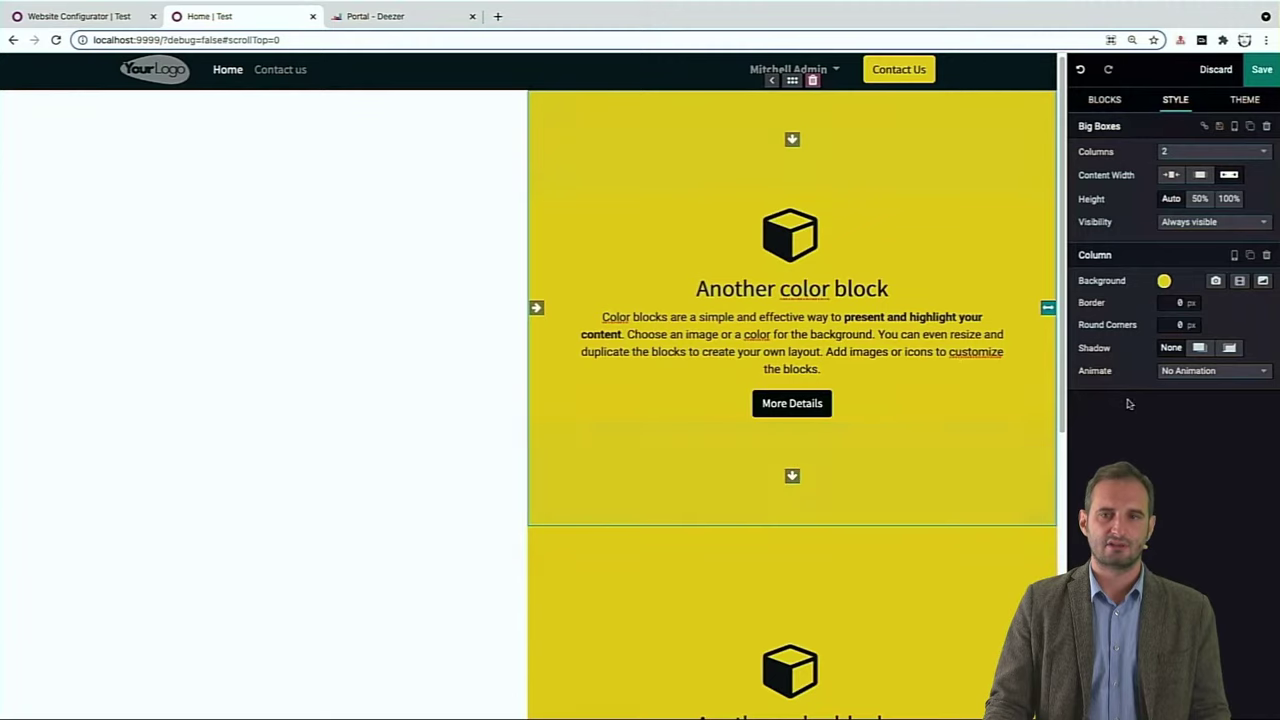
scroll(875, 550, down, 3)
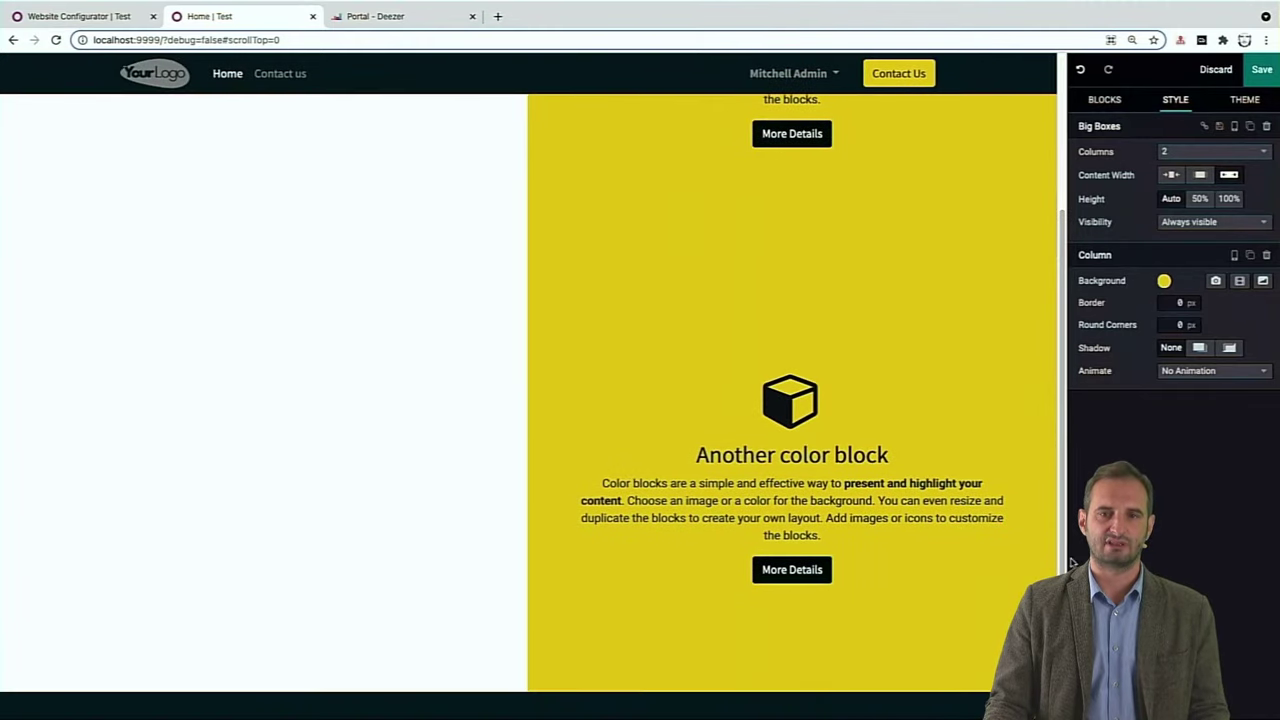
click(838, 540)
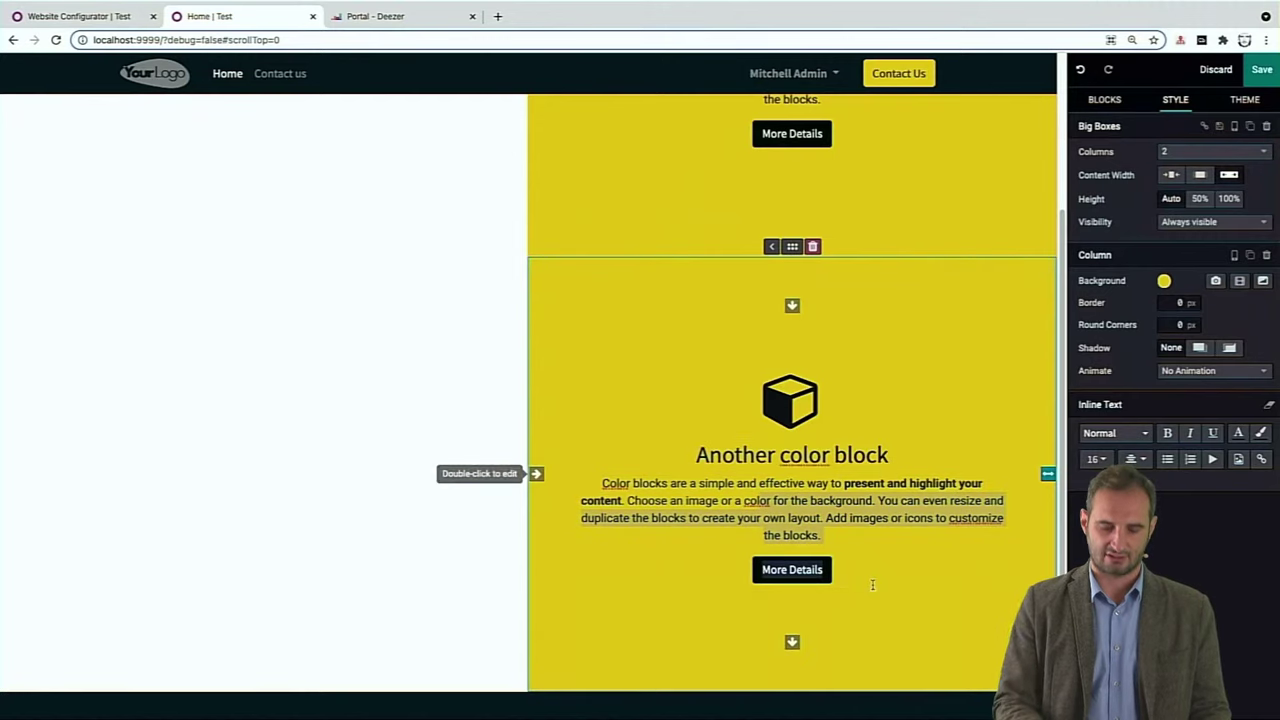
key(ctrl+shift+End)
key(Delete)
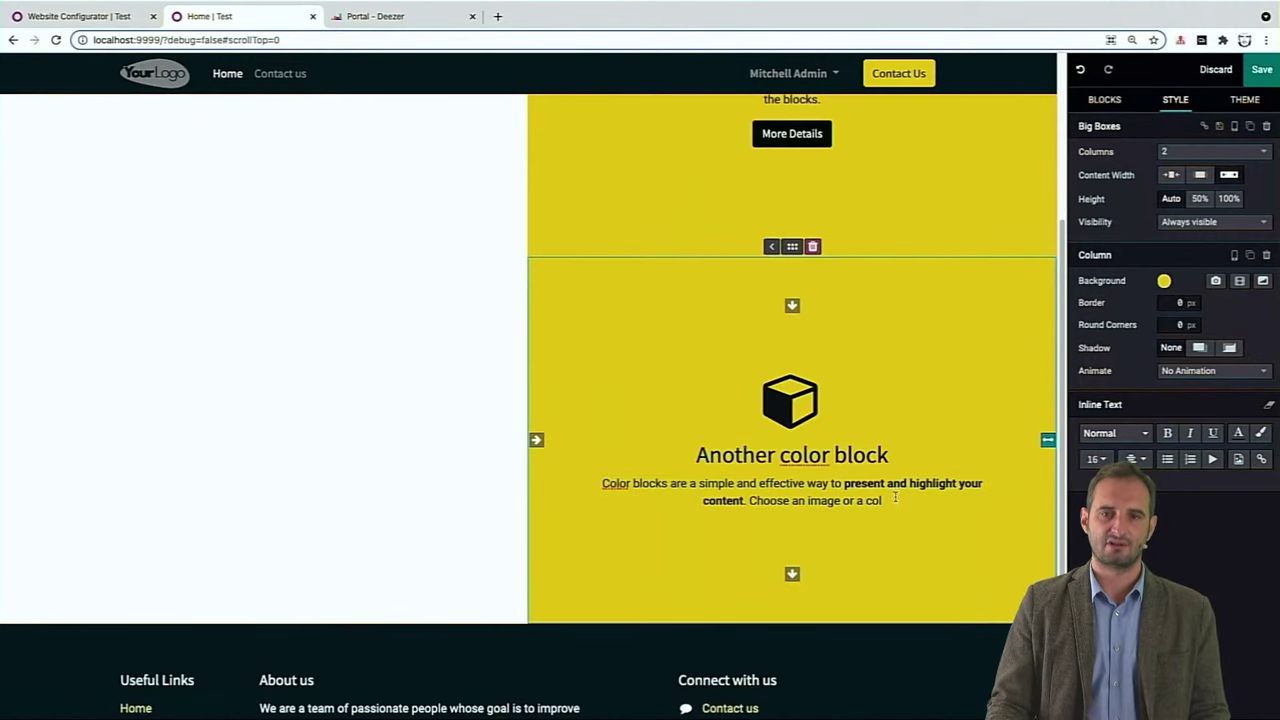
drag(882, 500, 650, 468)
key(Delete)
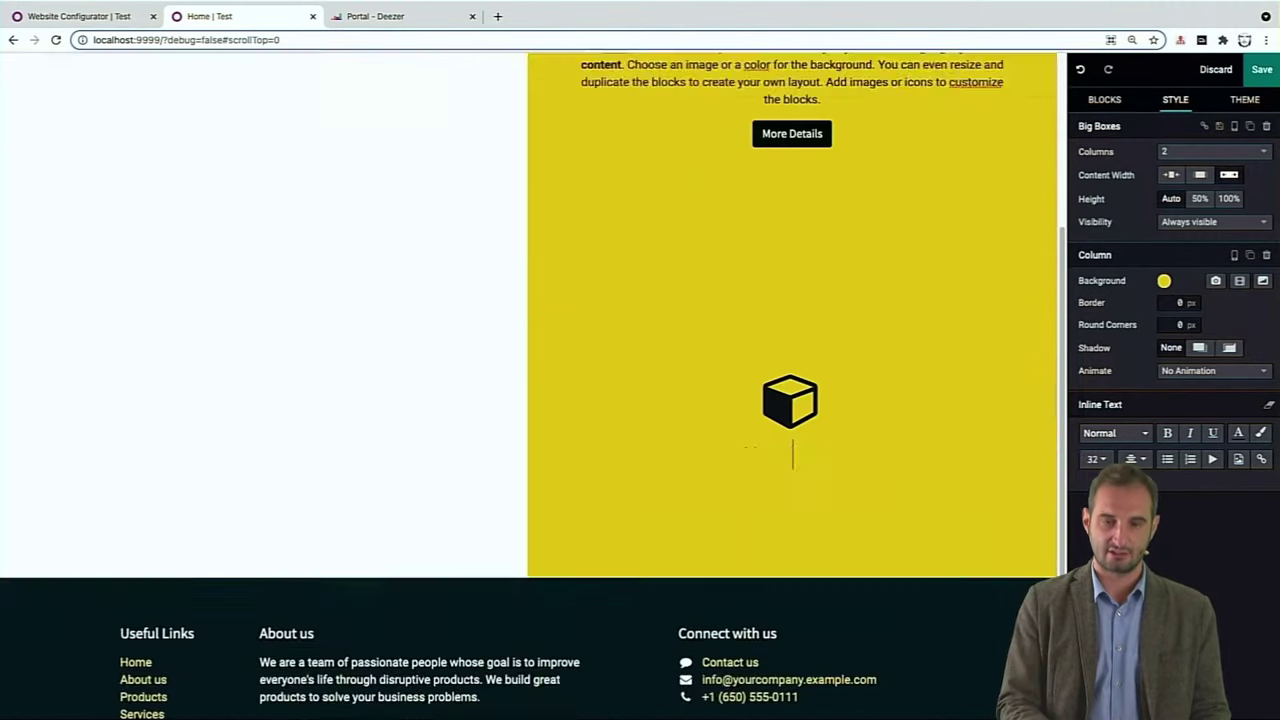
click(1131, 432)
click(1116, 462)
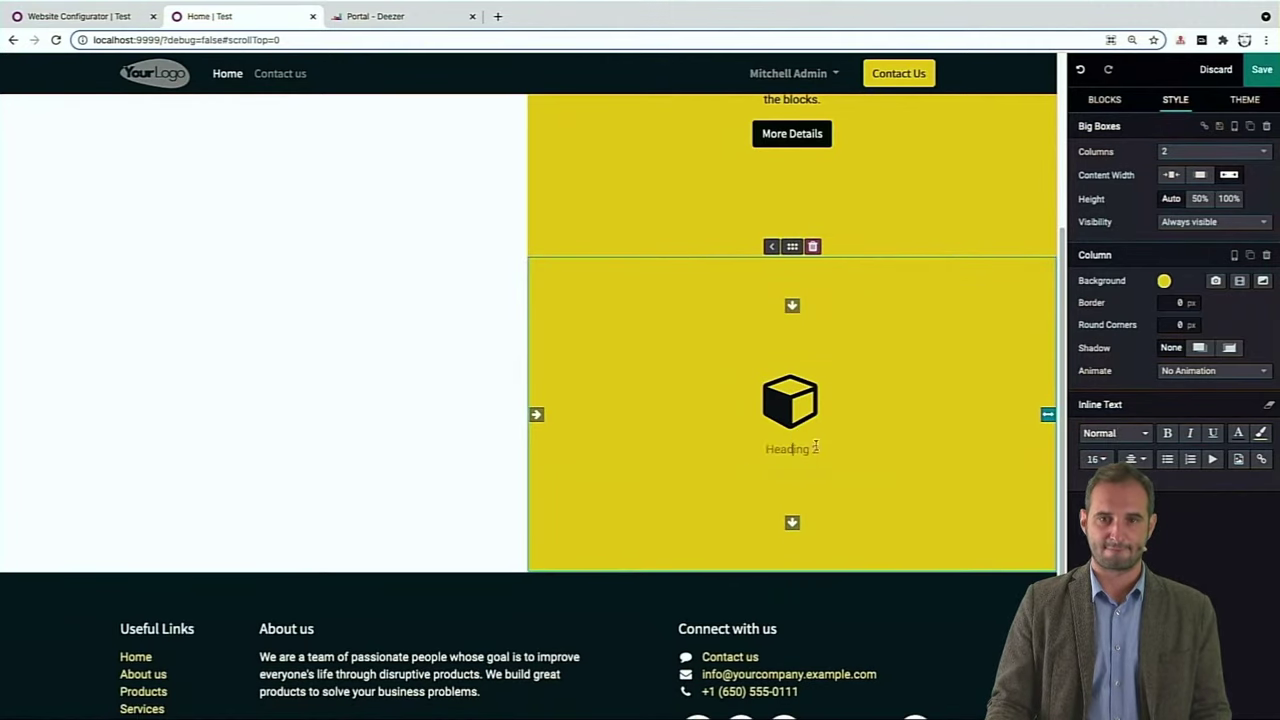
click(790, 420)
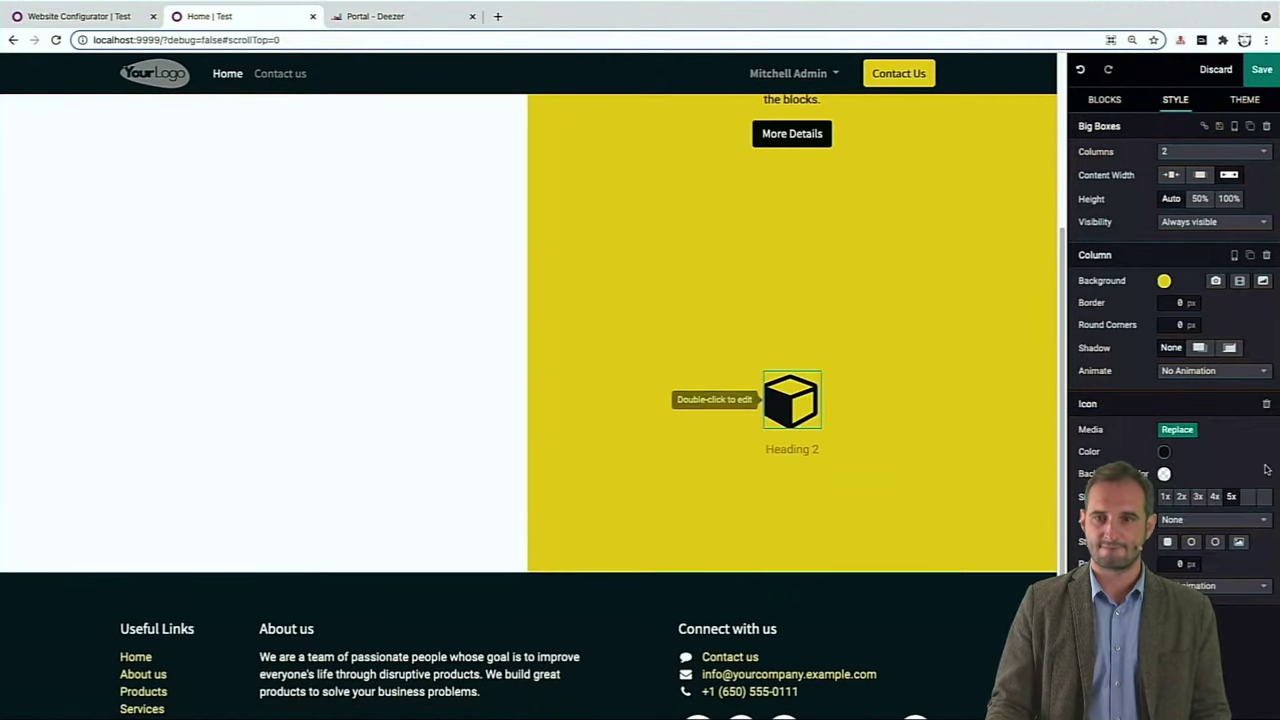
click(1263, 405)
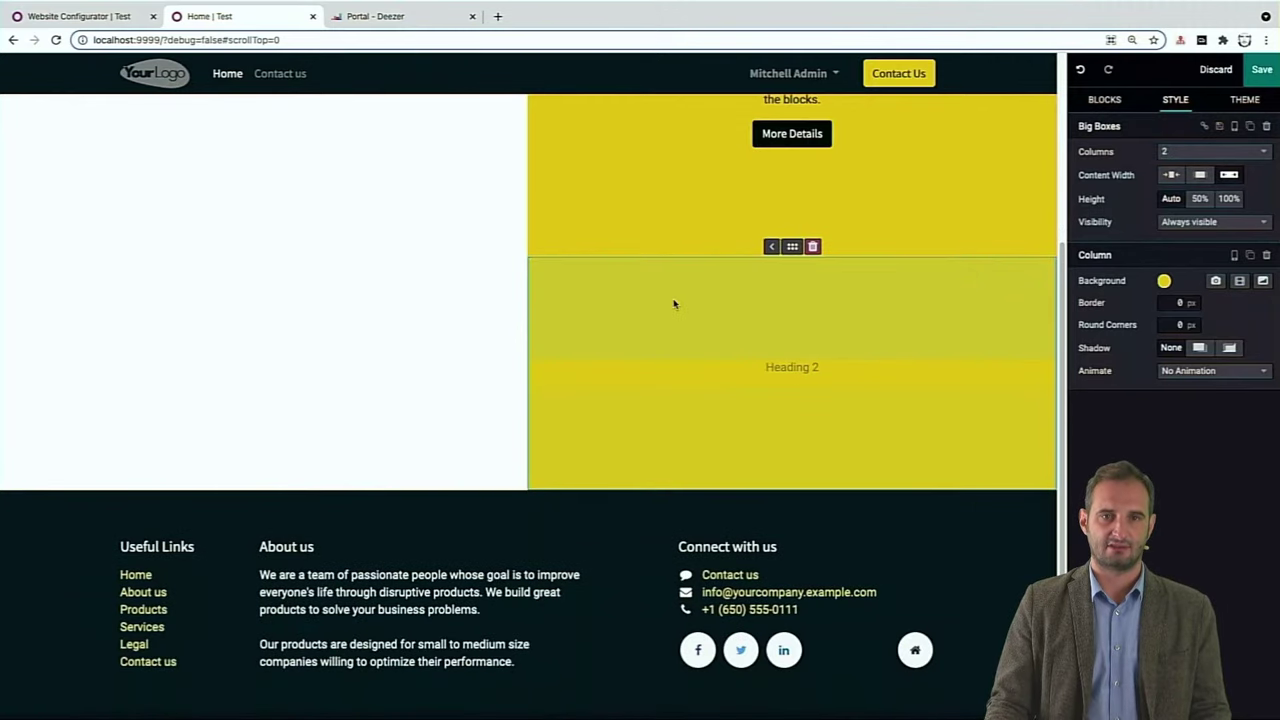
- Reduce both columns' top padding in the copy and narrow its left column
click(284, 342)
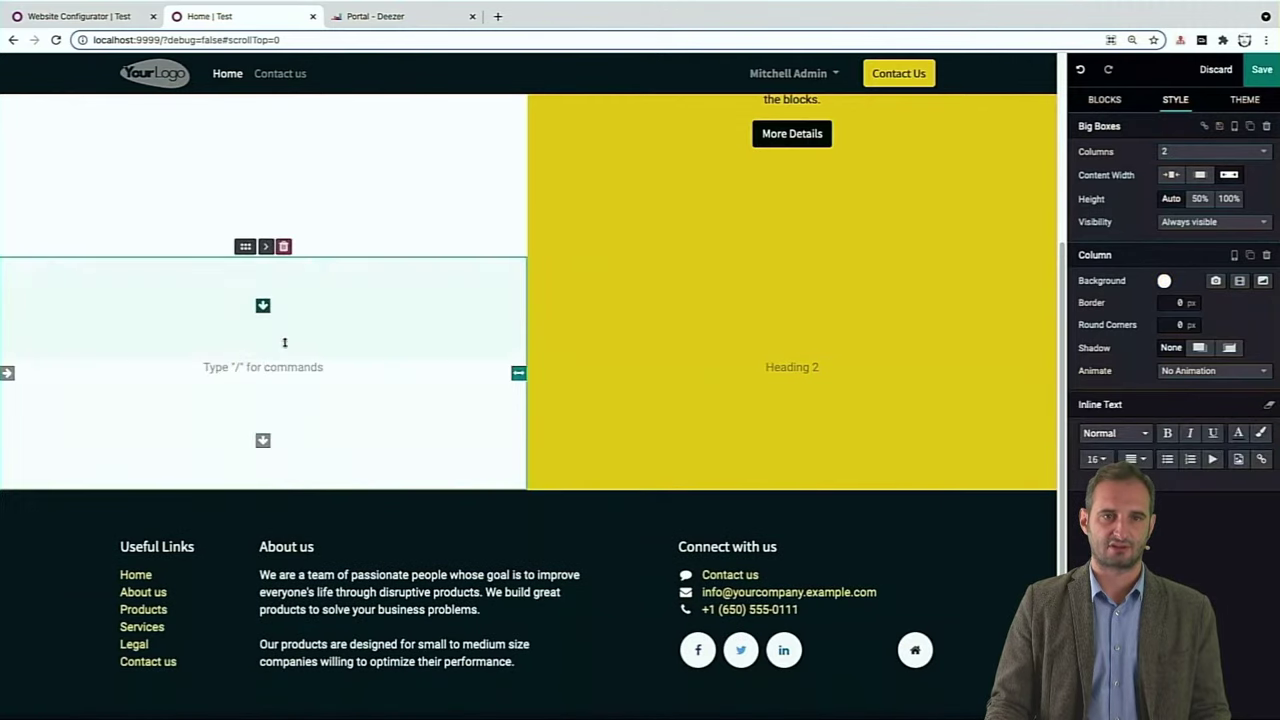
drag(263, 306, 266, 220)
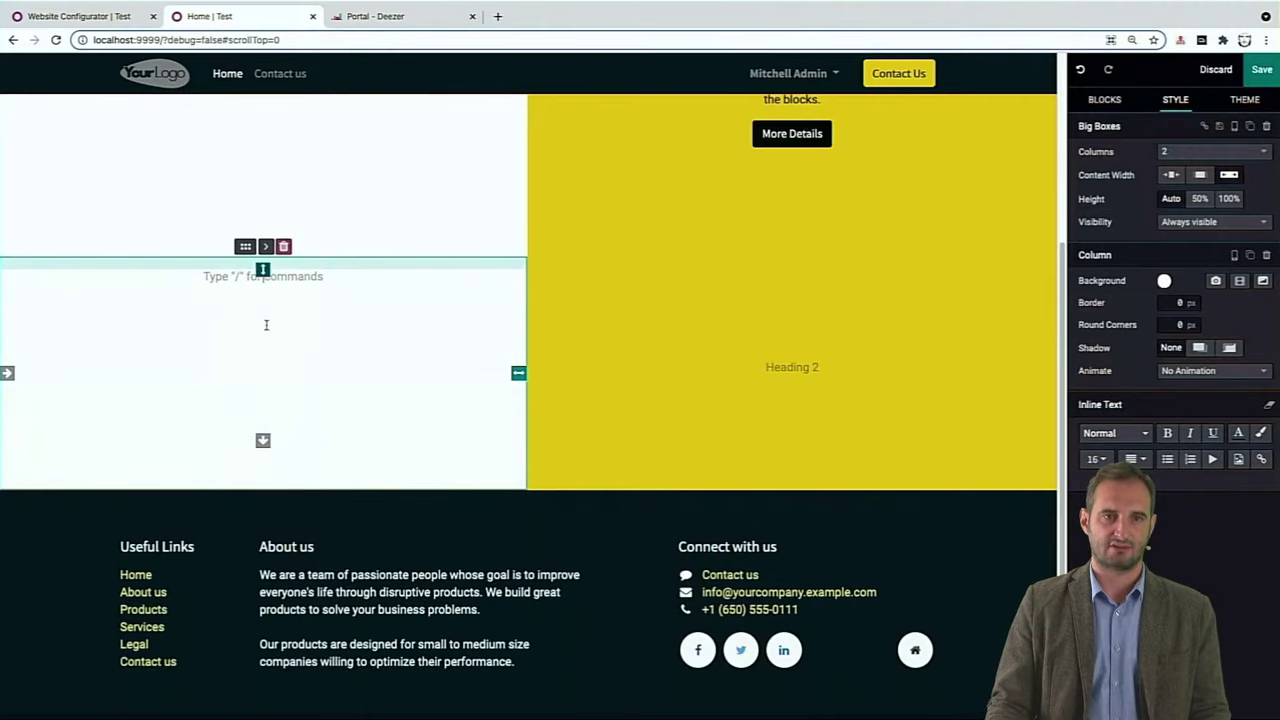
click(829, 300)
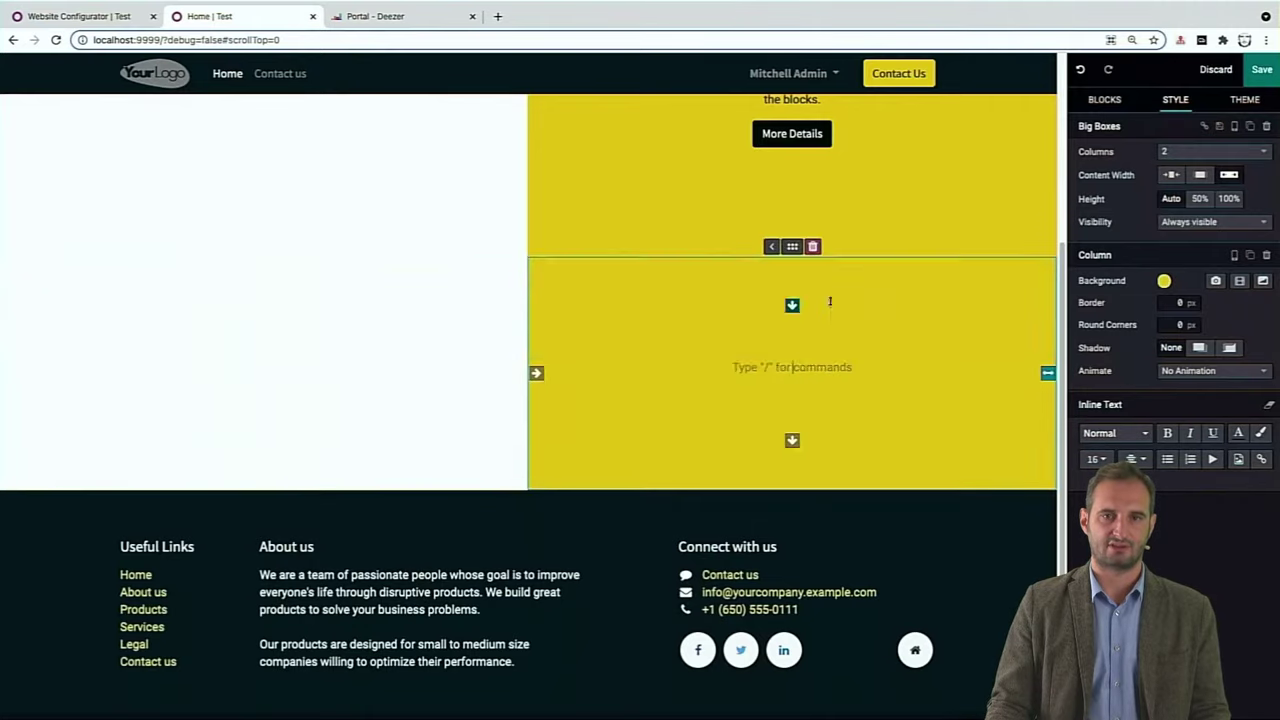
drag(792, 304, 771, 265)
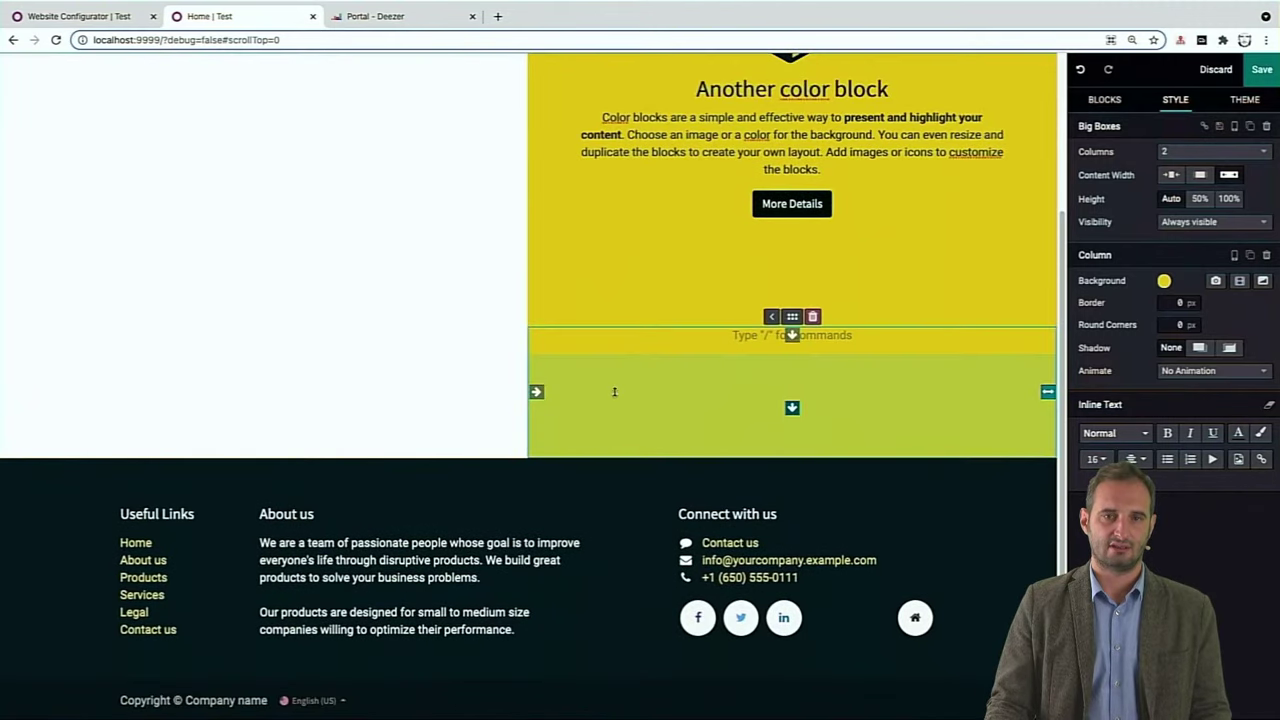
click(258, 405)
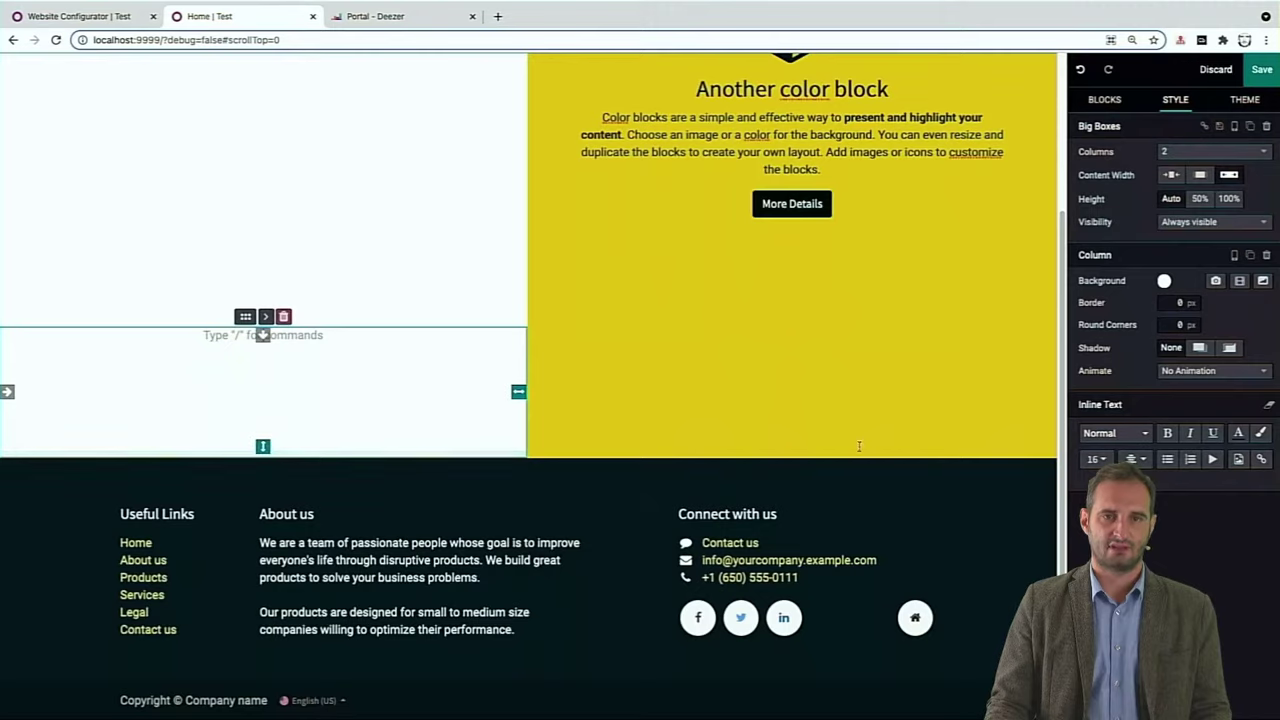
click(818, 411)
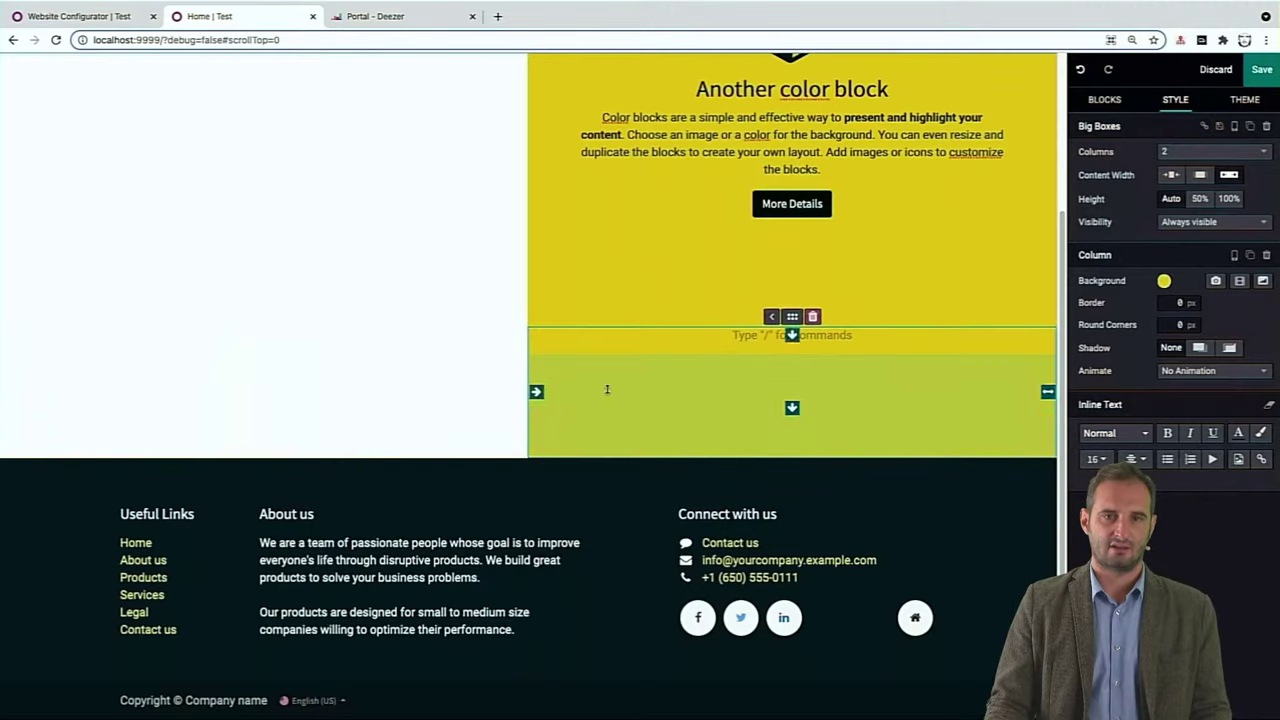
click(491, 411)
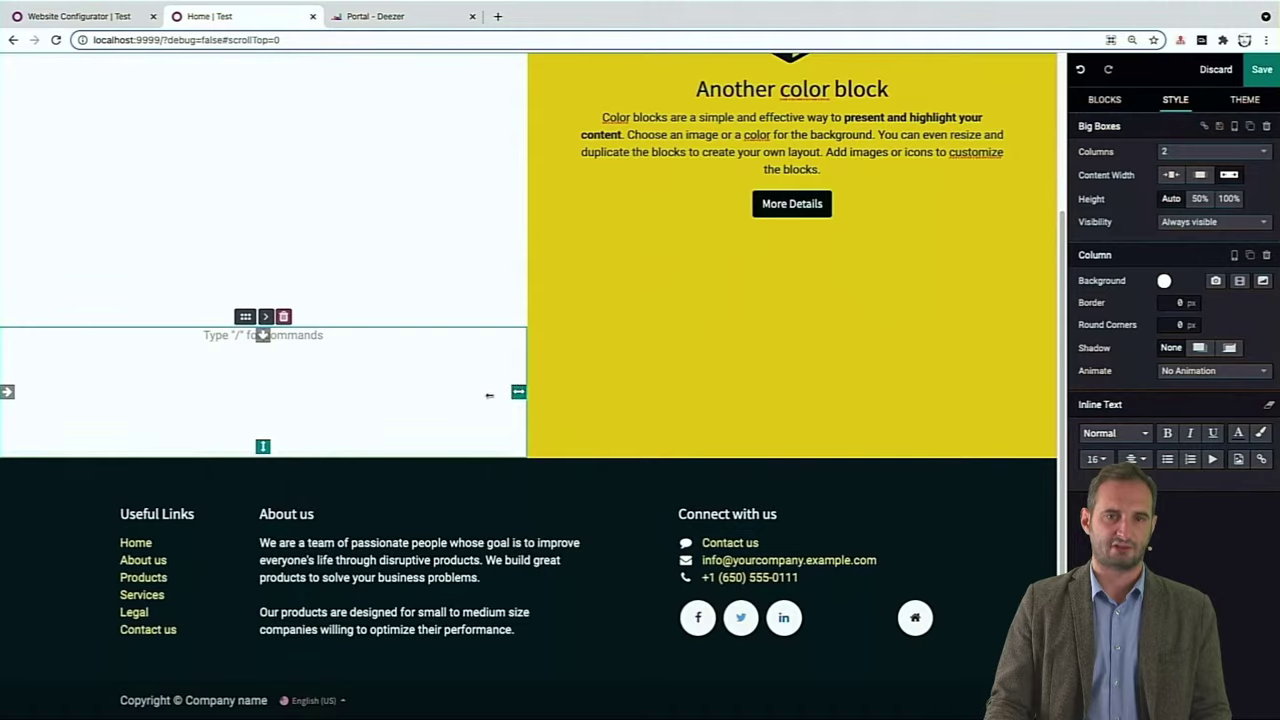
drag(489, 395, 449, 395)
click(955, 392)
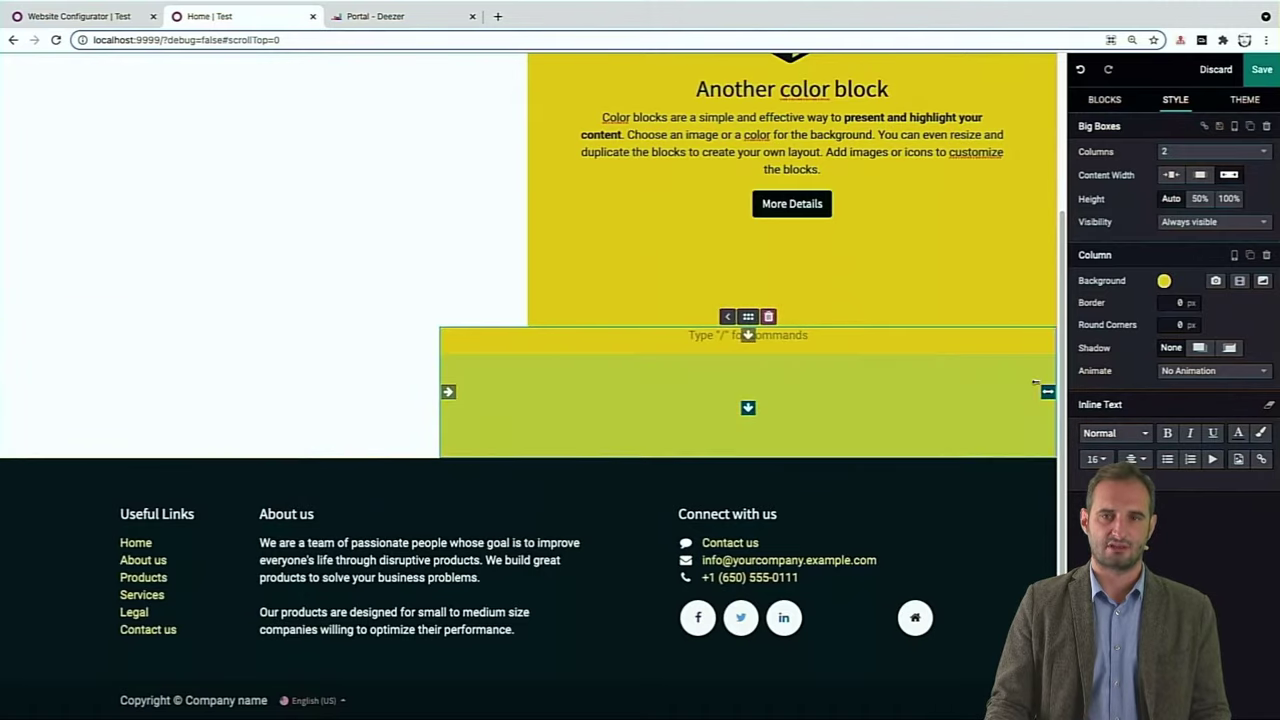
scroll(1068, 372, up, 1)
scroll(1070, 372, up, 2)
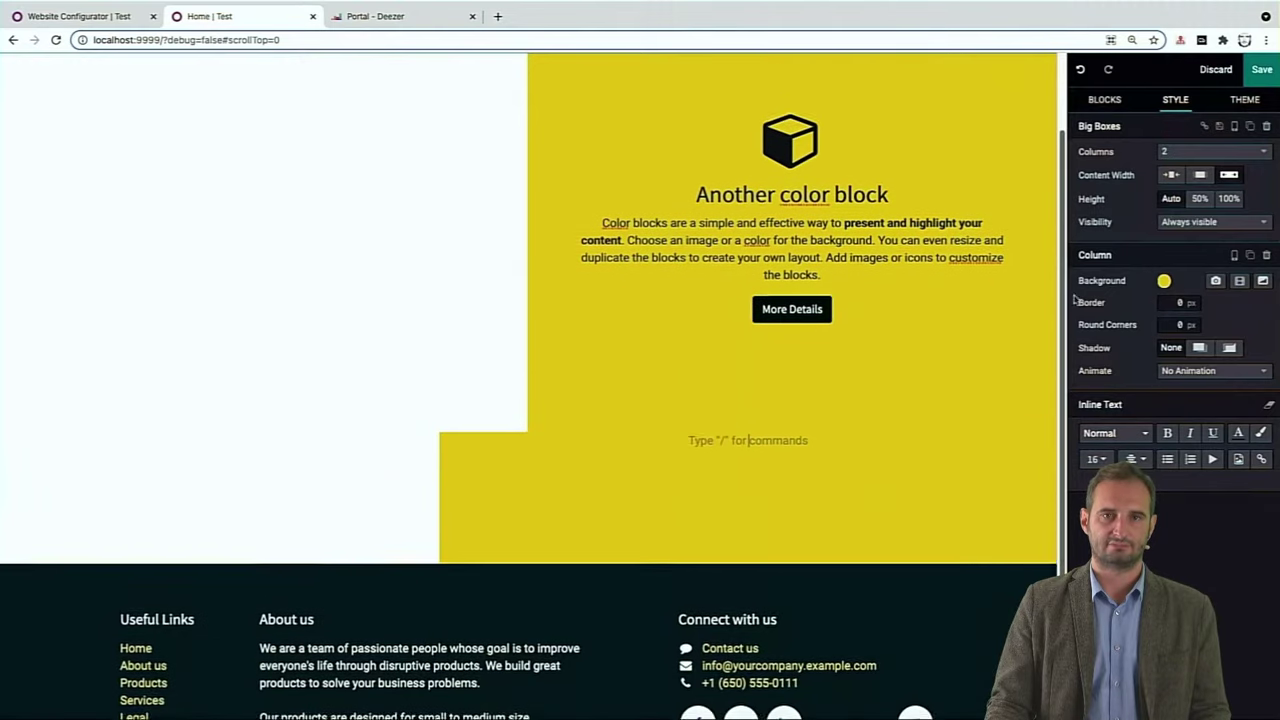
- Set the black watch photo as the upper left column's background image
click(396, 288)
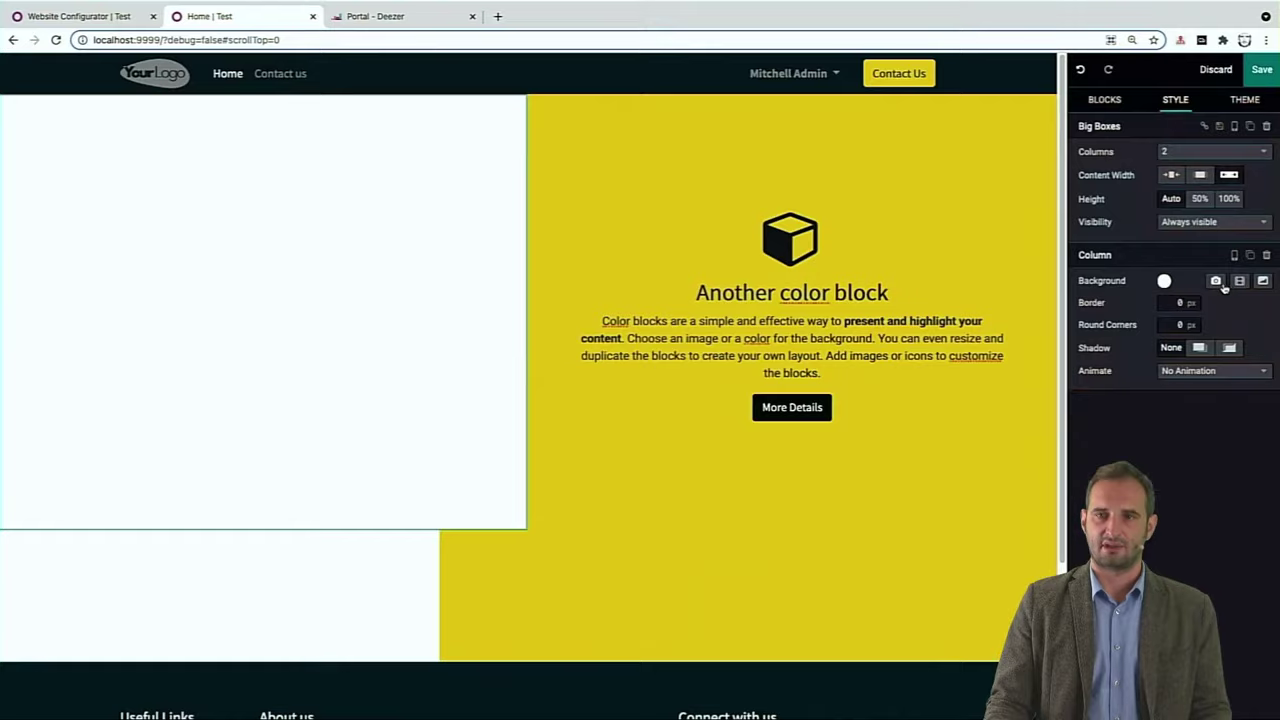
click(1224, 286)
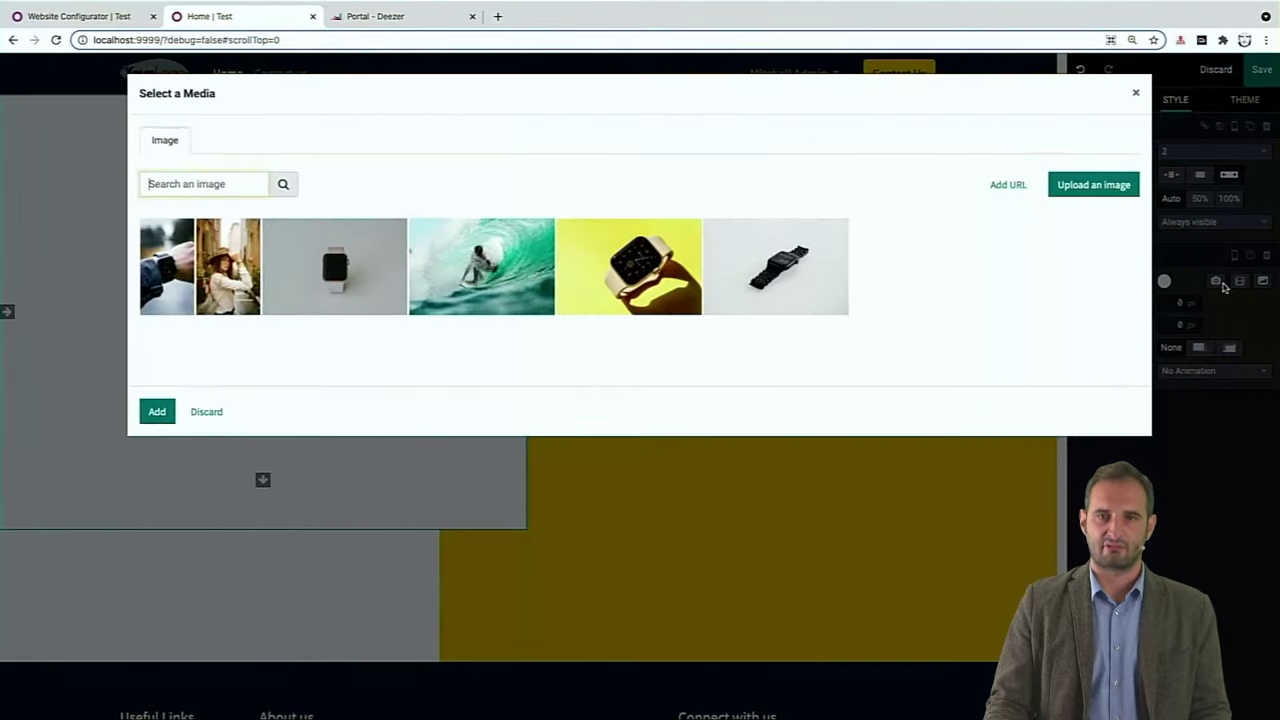
click(803, 308)
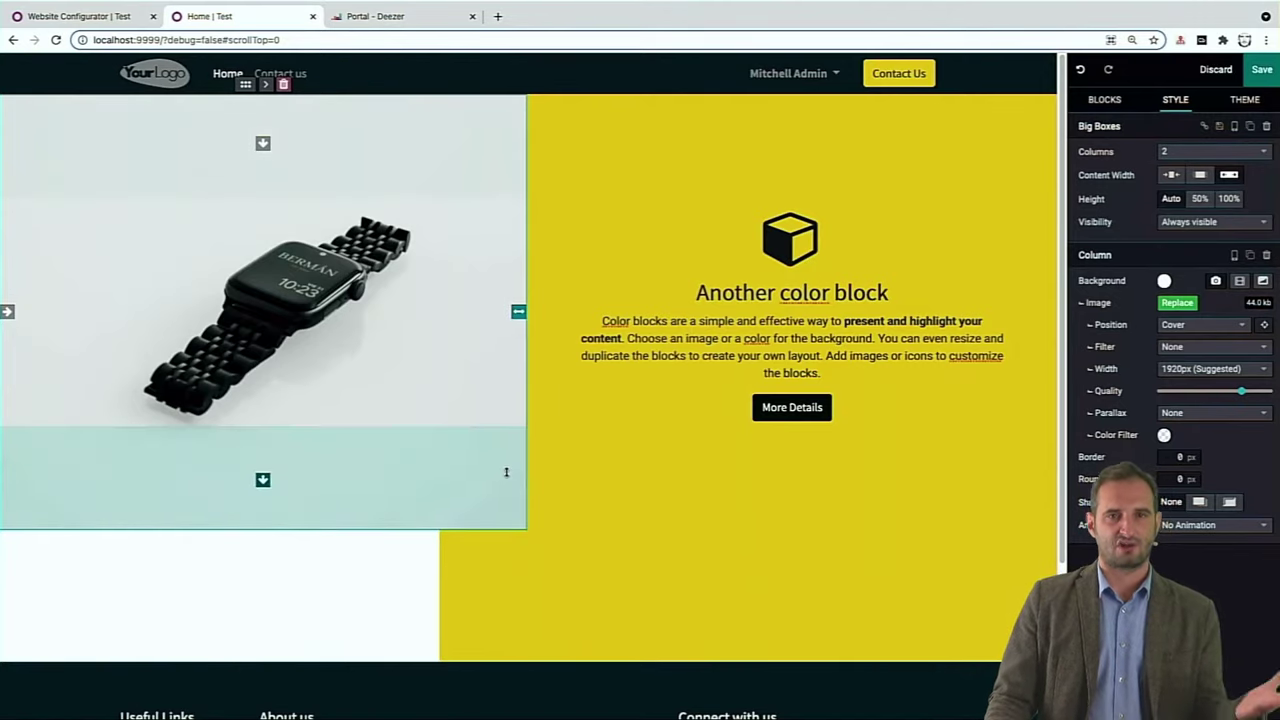
- Duplicate the empty two-column row and select the new row
click(652, 579)
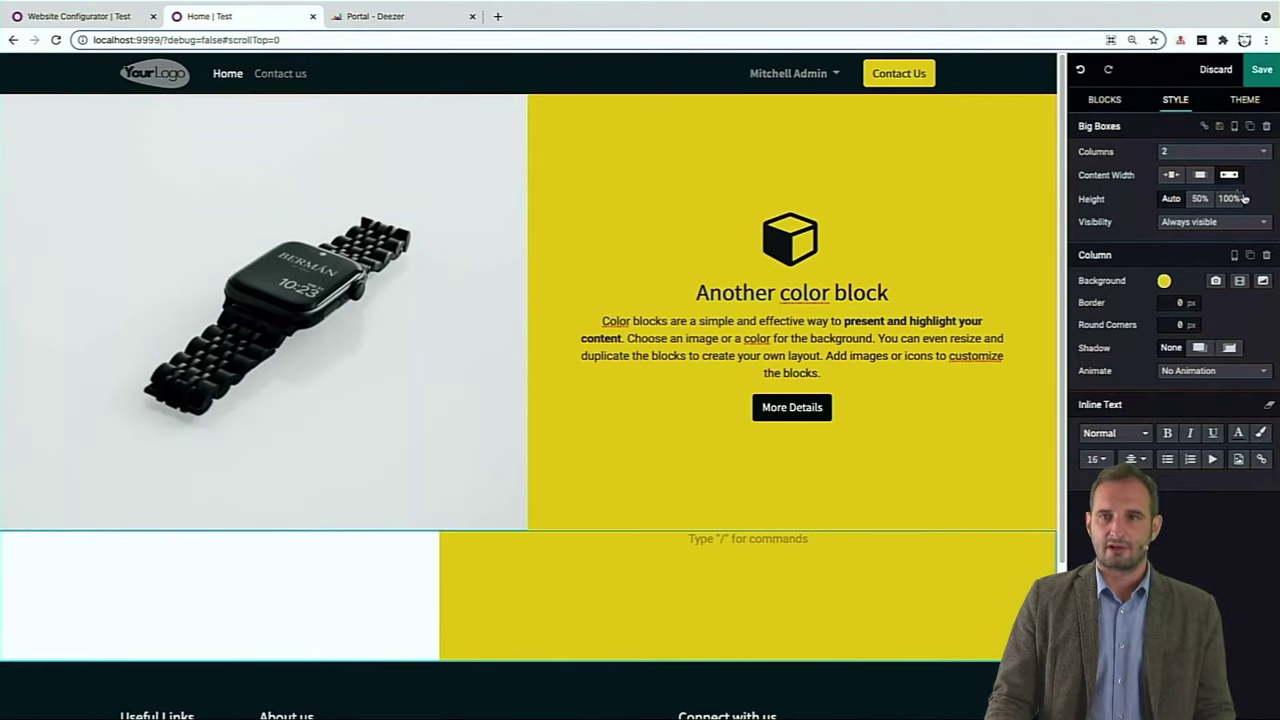
click(1250, 128)
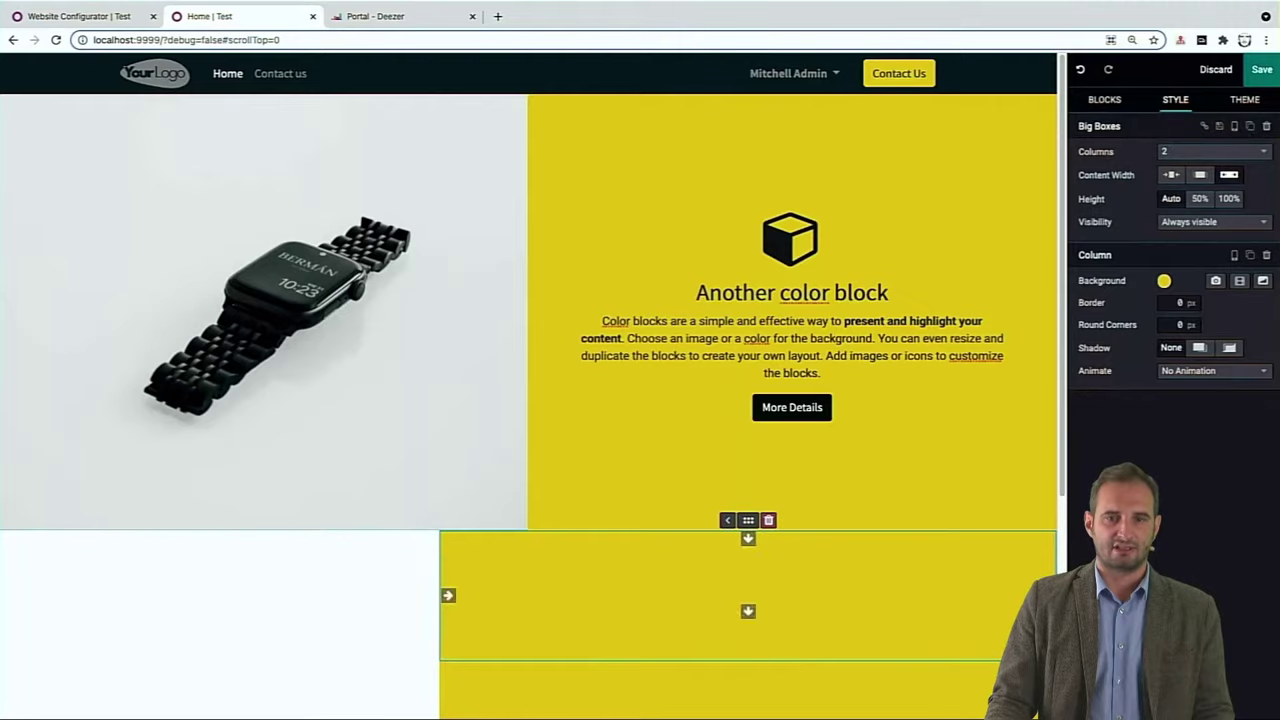
click(378, 563)
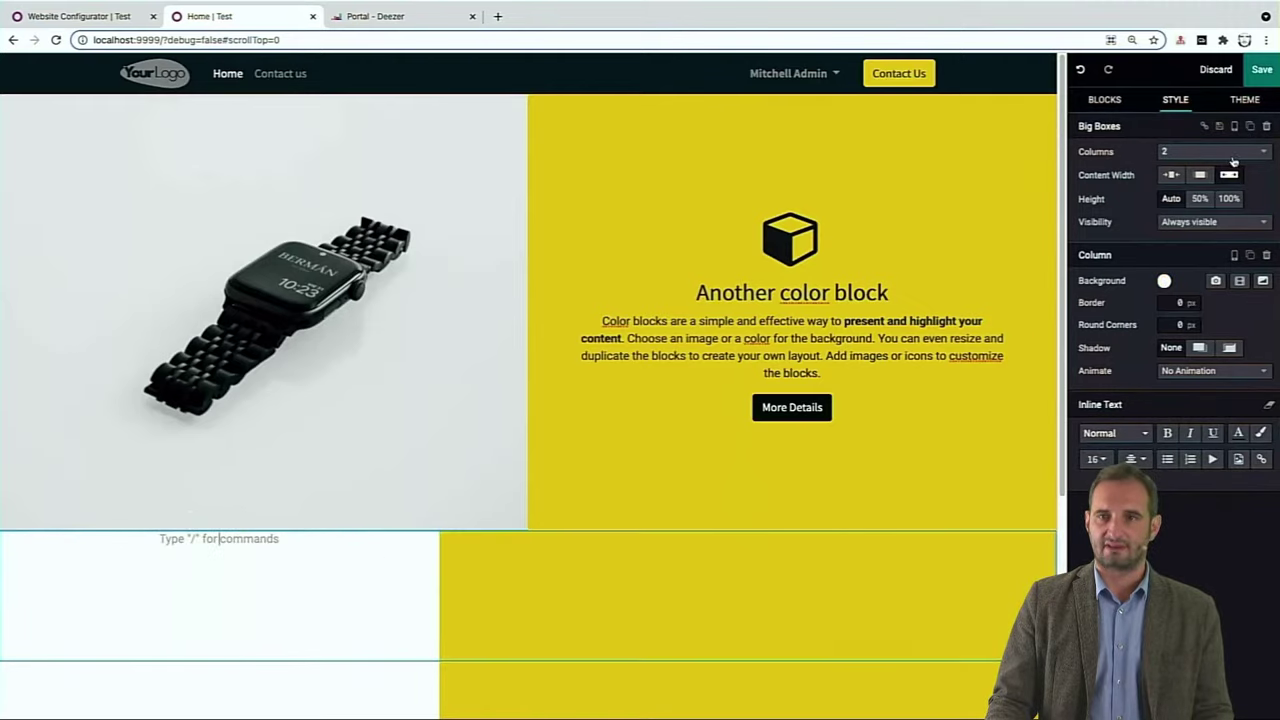
click(1135, 124)
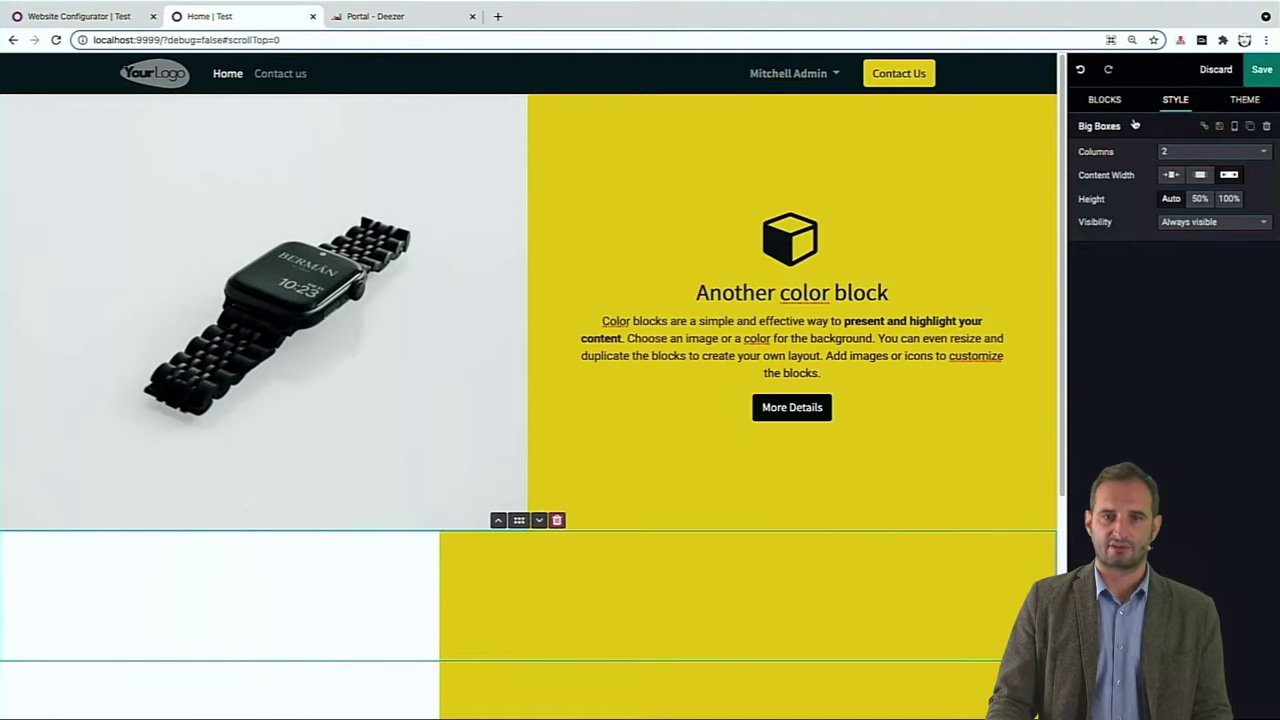
- Move the new empty row above the watch block and save the homepage
click(497, 521)
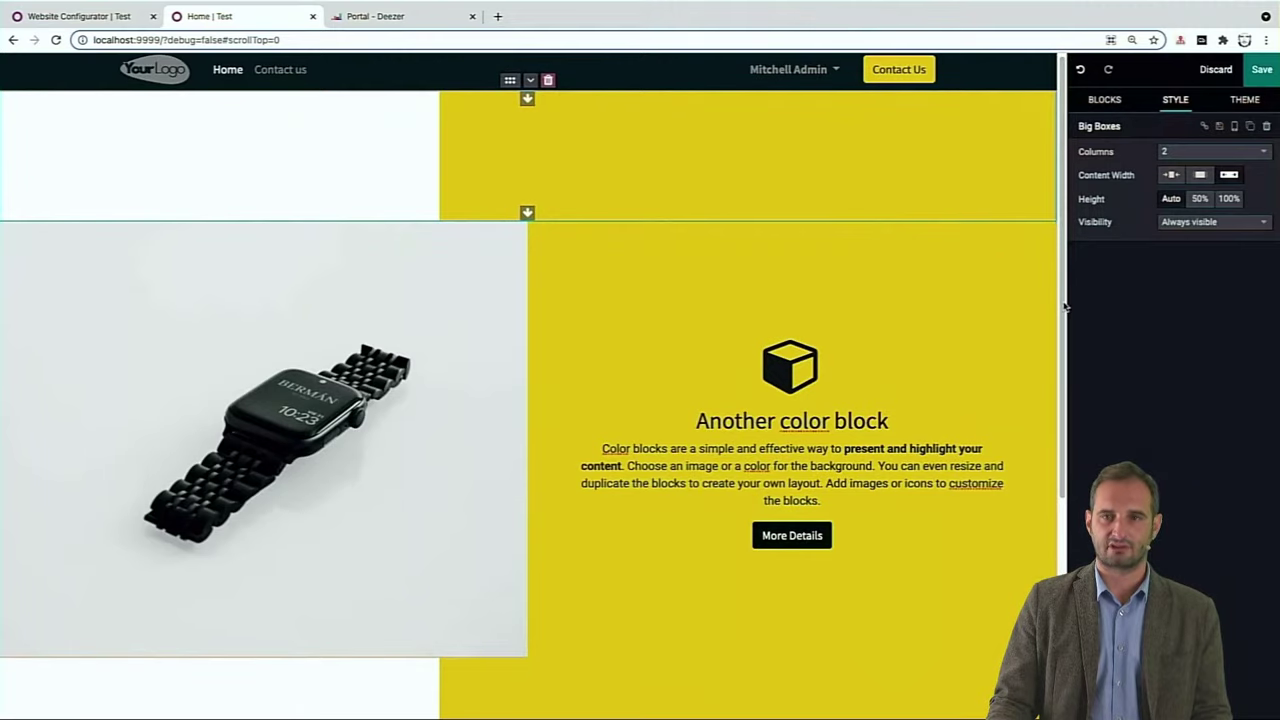
drag(1064, 326, 1075, 368)
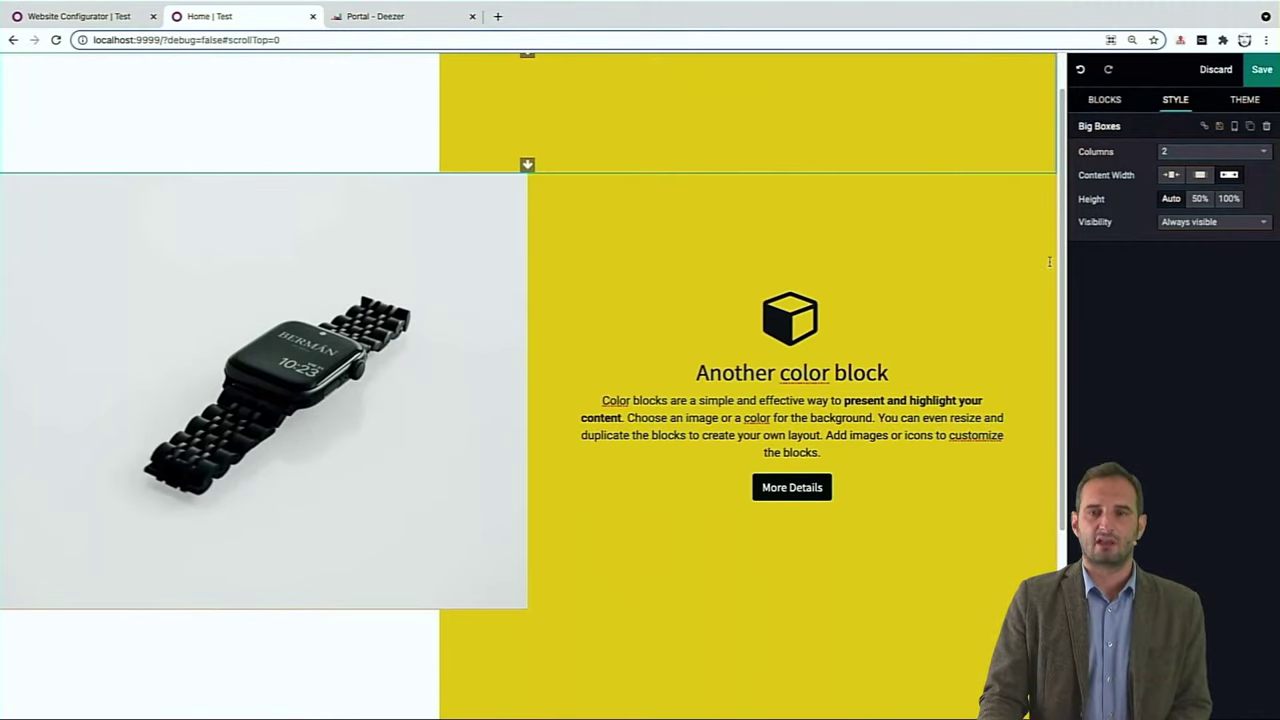
drag(1062, 278, 1082, 232)
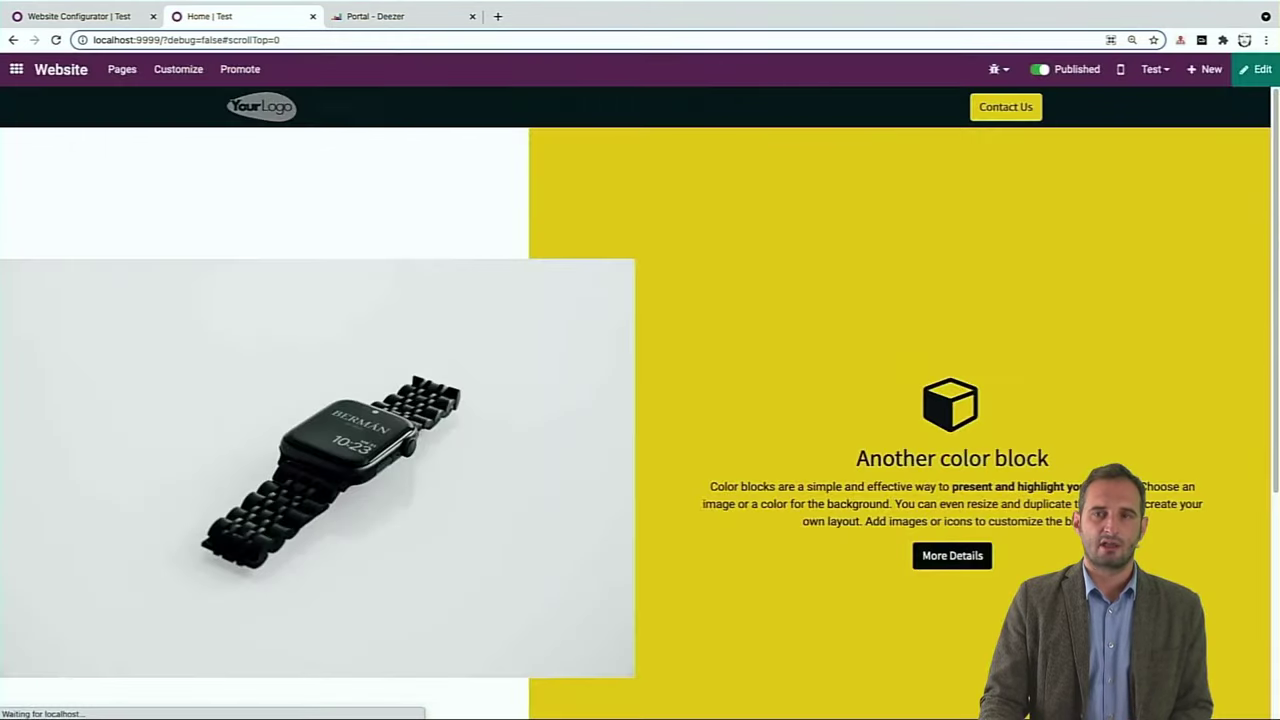
- Check the homepage in the mobile preview, then close the preview
scroll(1254, 347, down, 2)
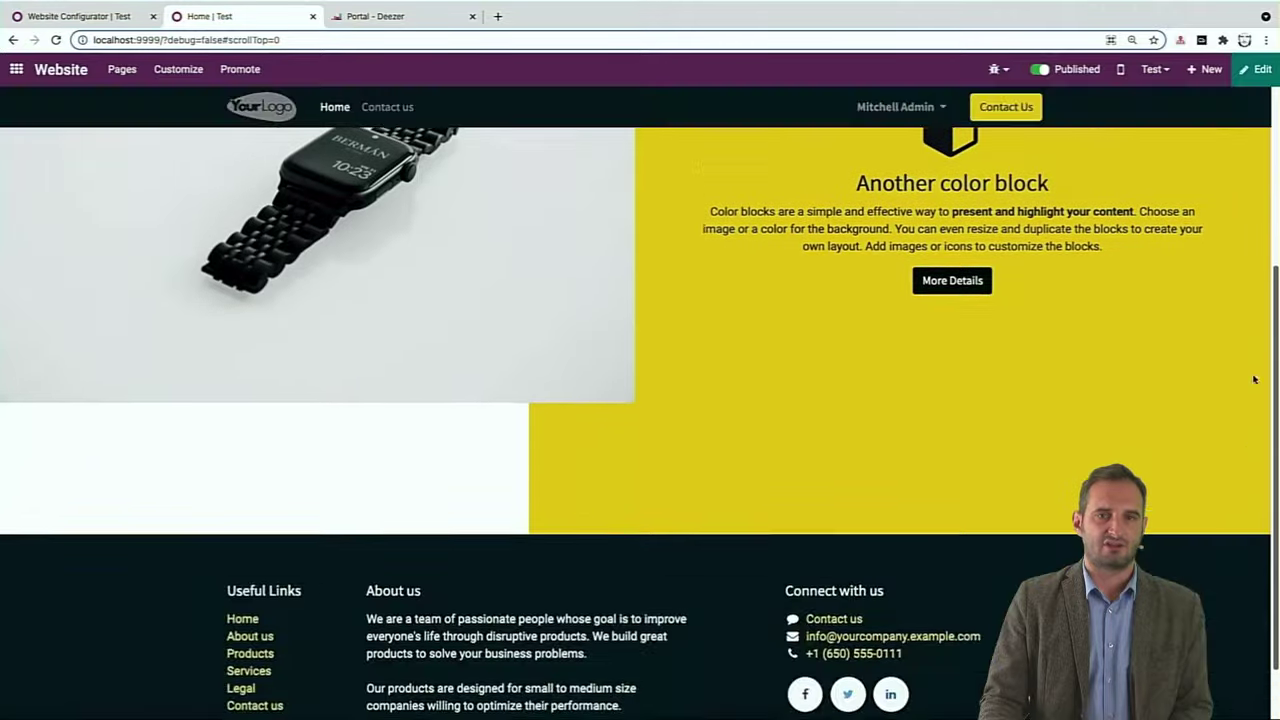
scroll(1251, 374, up, 4)
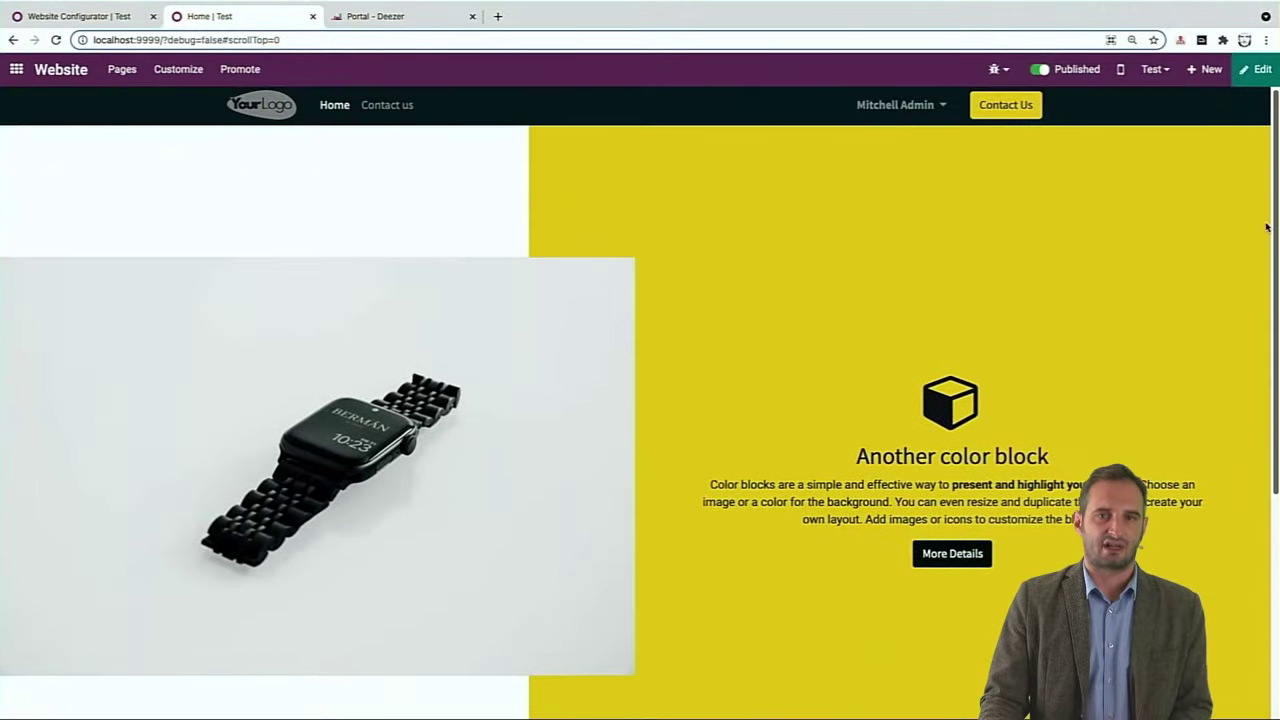
click(1122, 74)
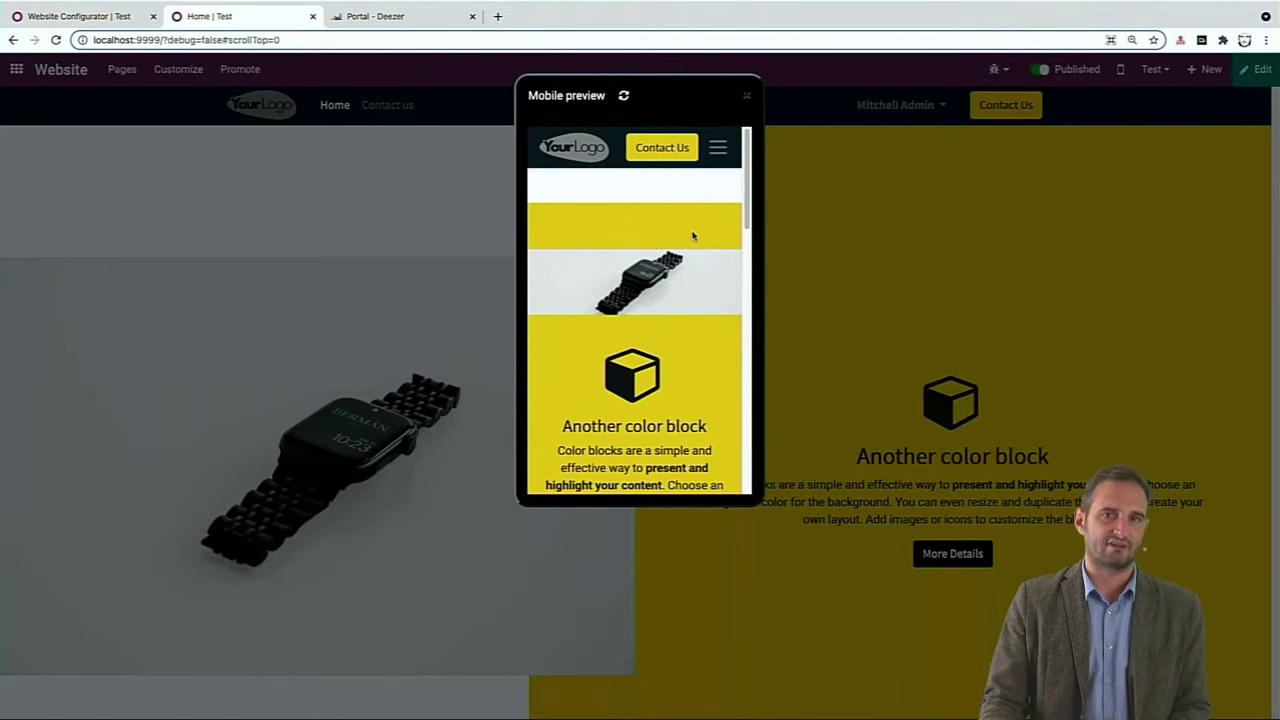
click(745, 95)
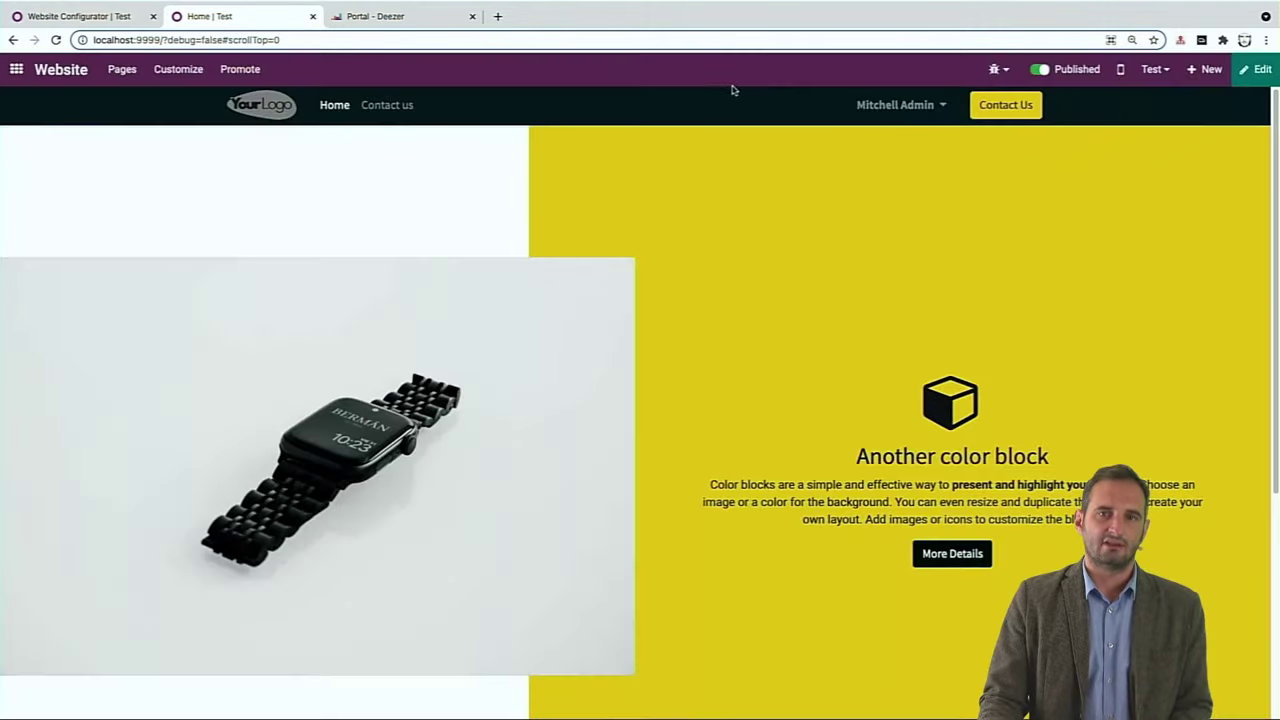
- Hide the empty top yellow box on mobile, save, and recheck the mobile preview
click(1256, 69)
click(682, 127)
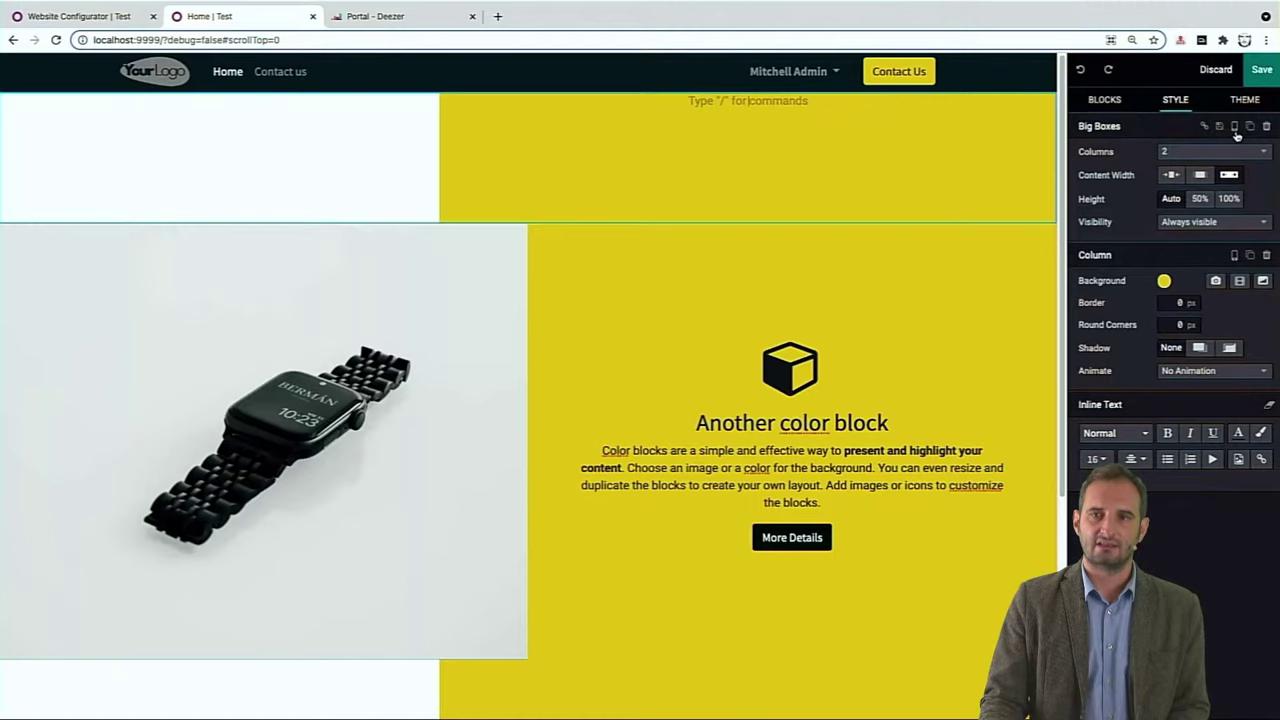
click(1235, 128)
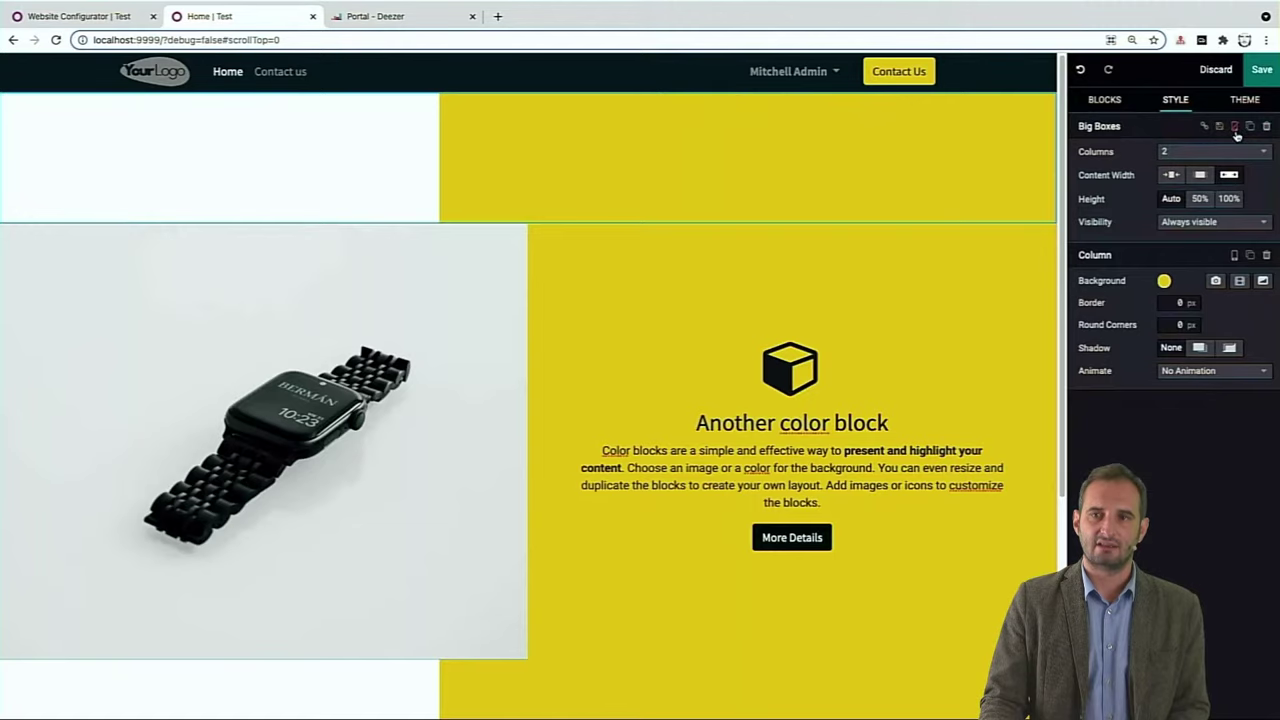
click(1263, 69)
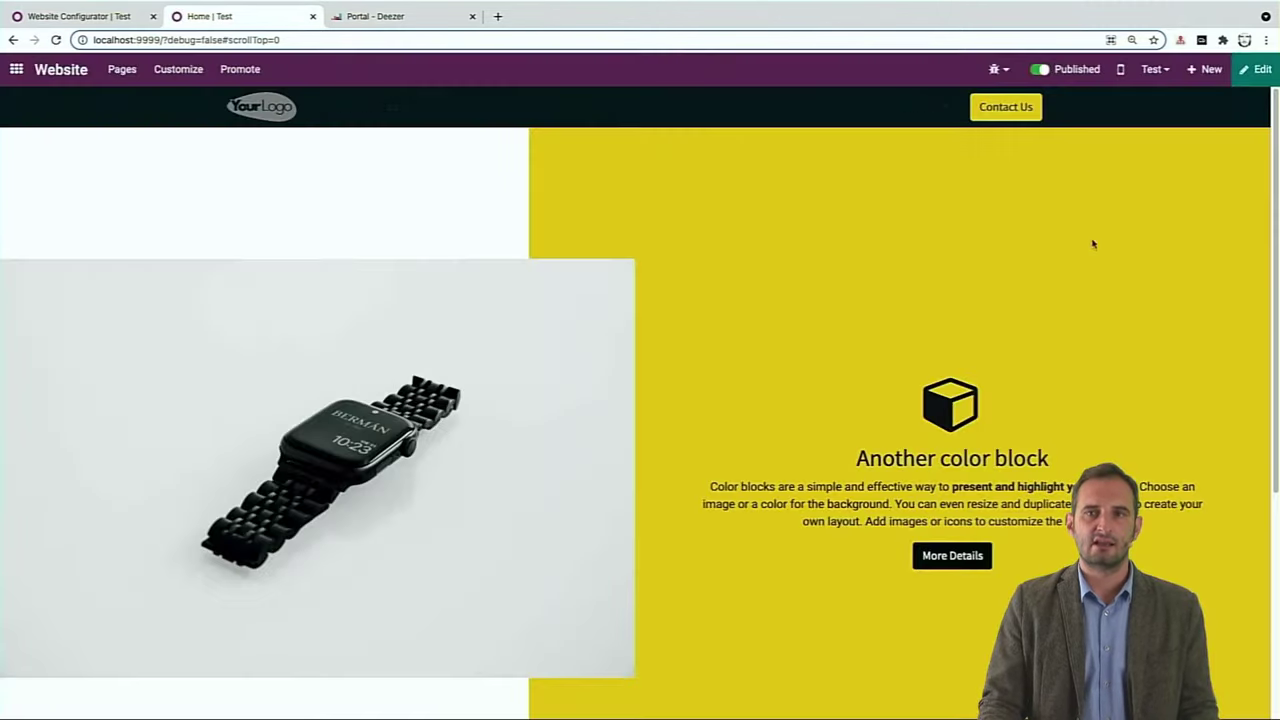
click(1119, 78)
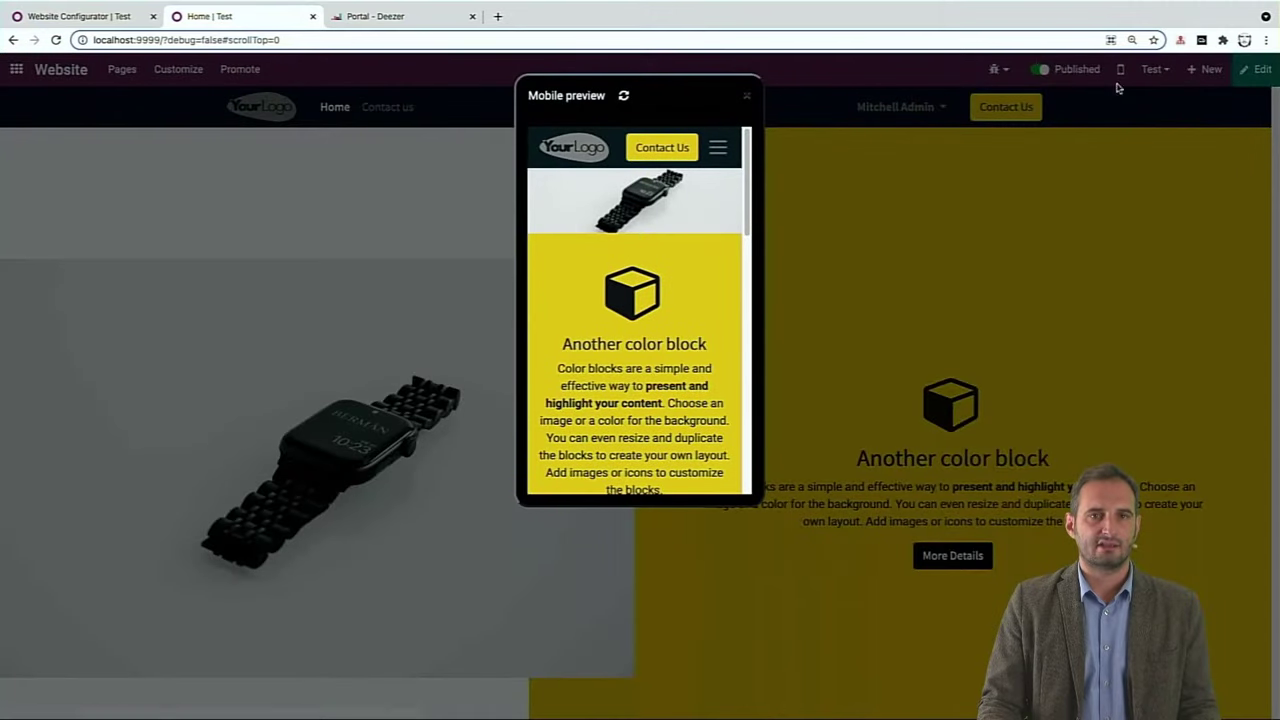
scroll(745, 185, down, 1)
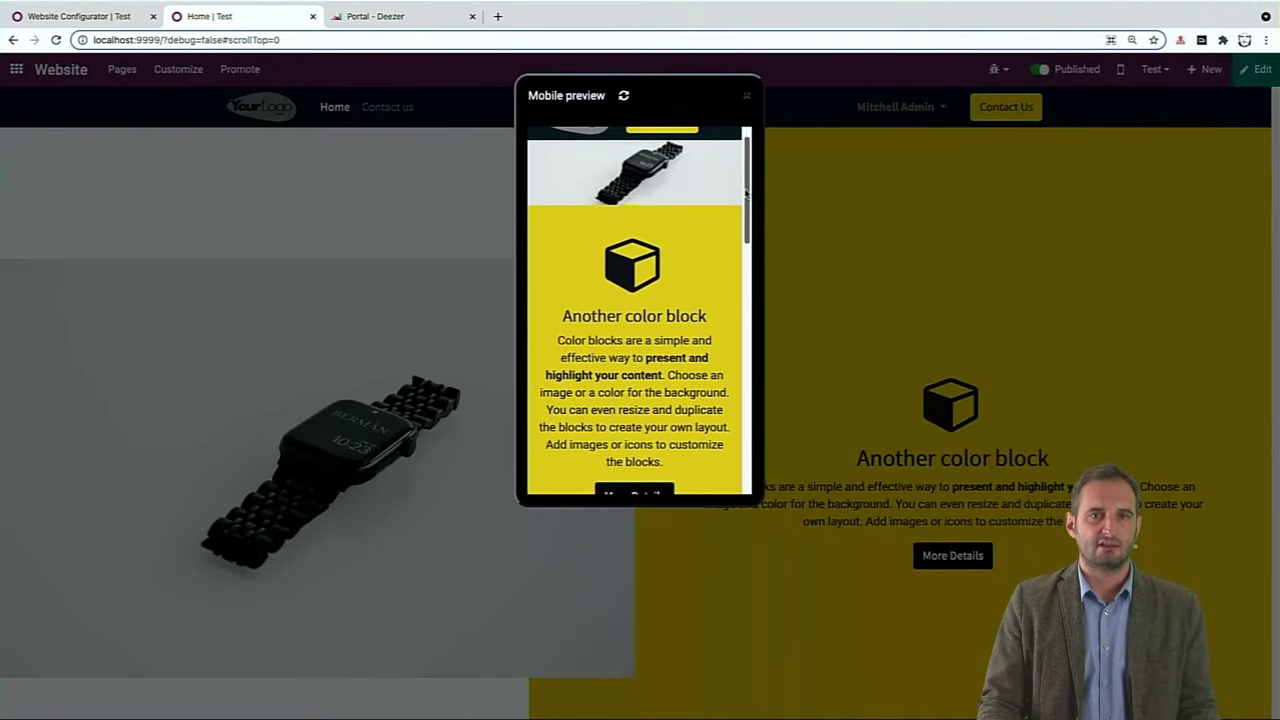
scroll(750, 180, up, 1)
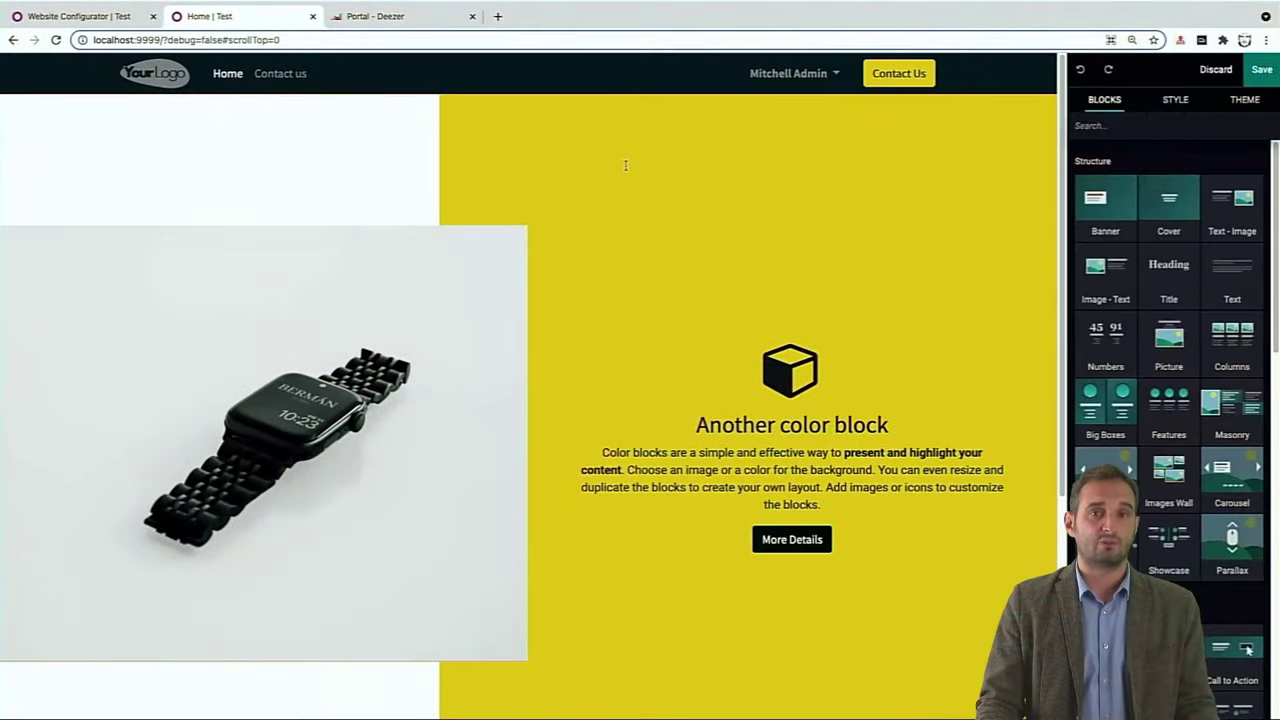
- Set the yellow Big Boxes section's height to 50%
click(625, 165)
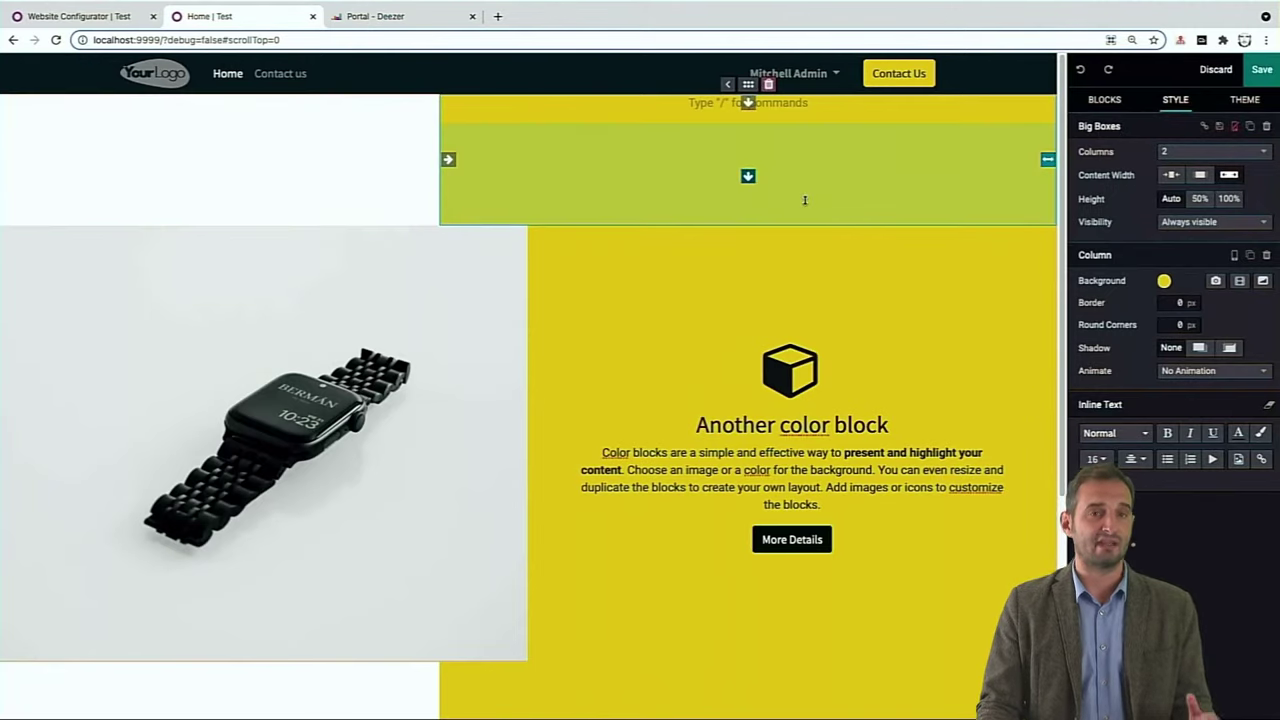
click(665, 262)
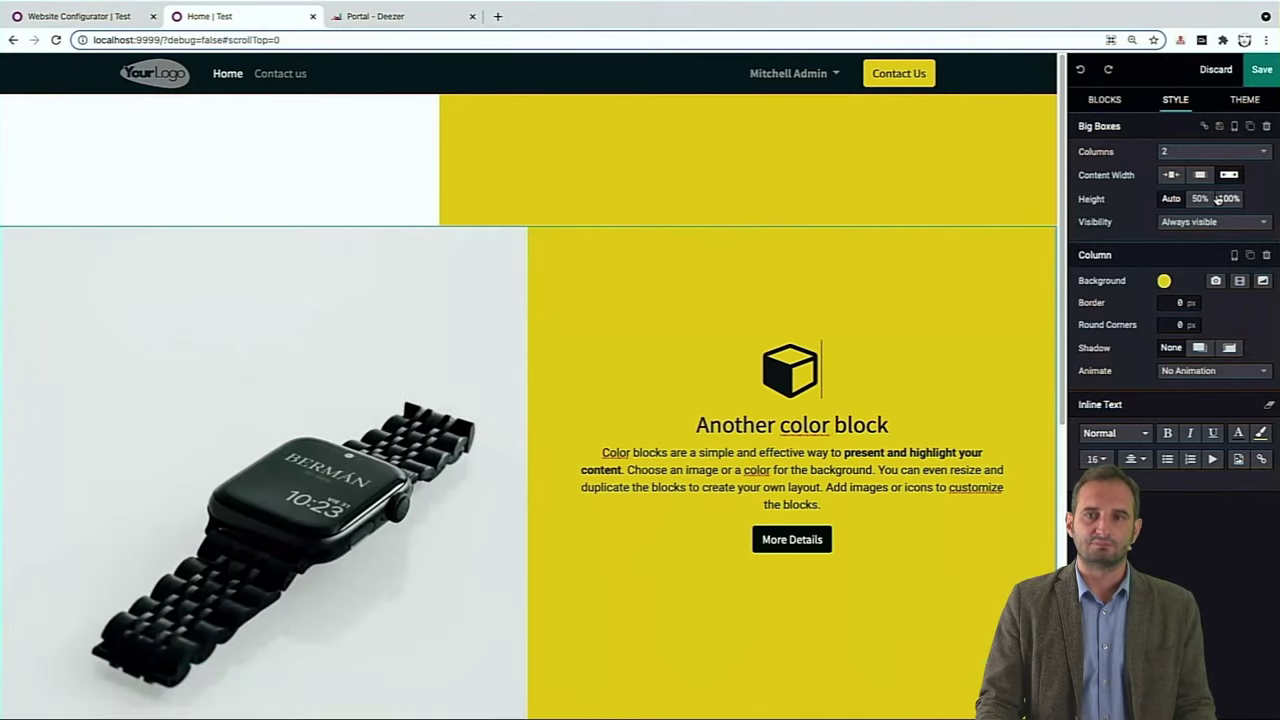
click(1200, 199)
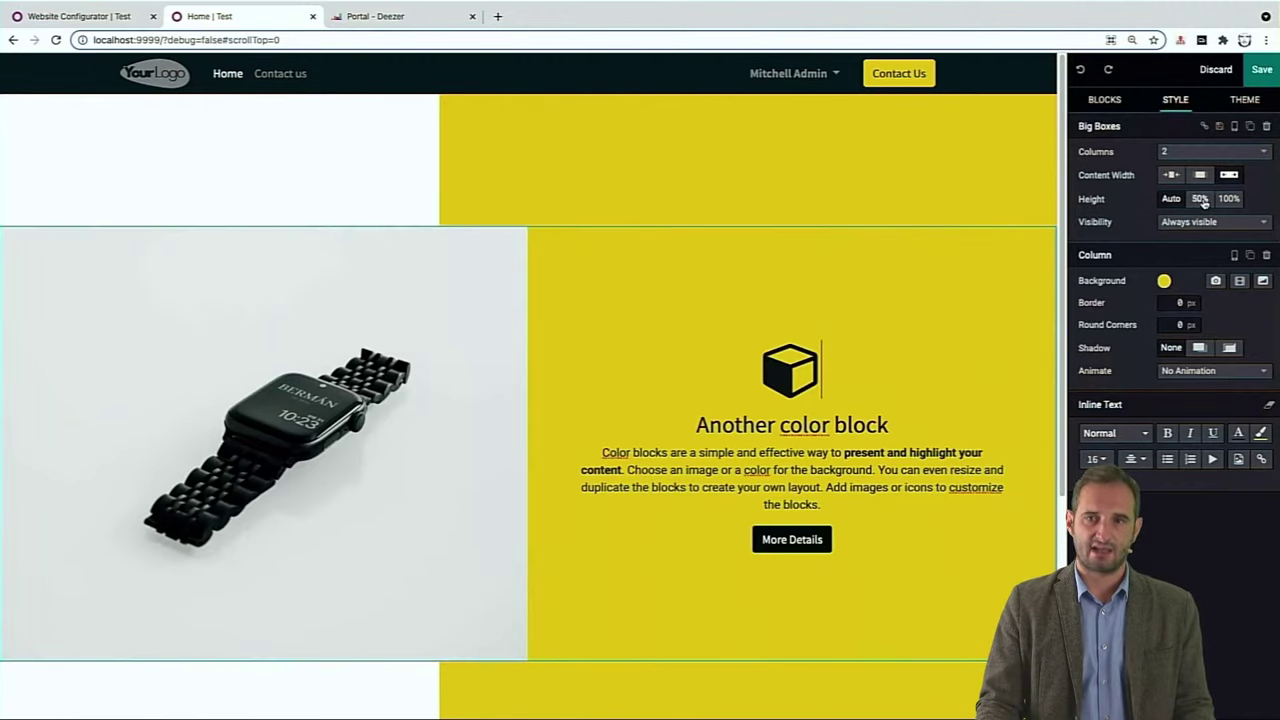
click(1201, 200)
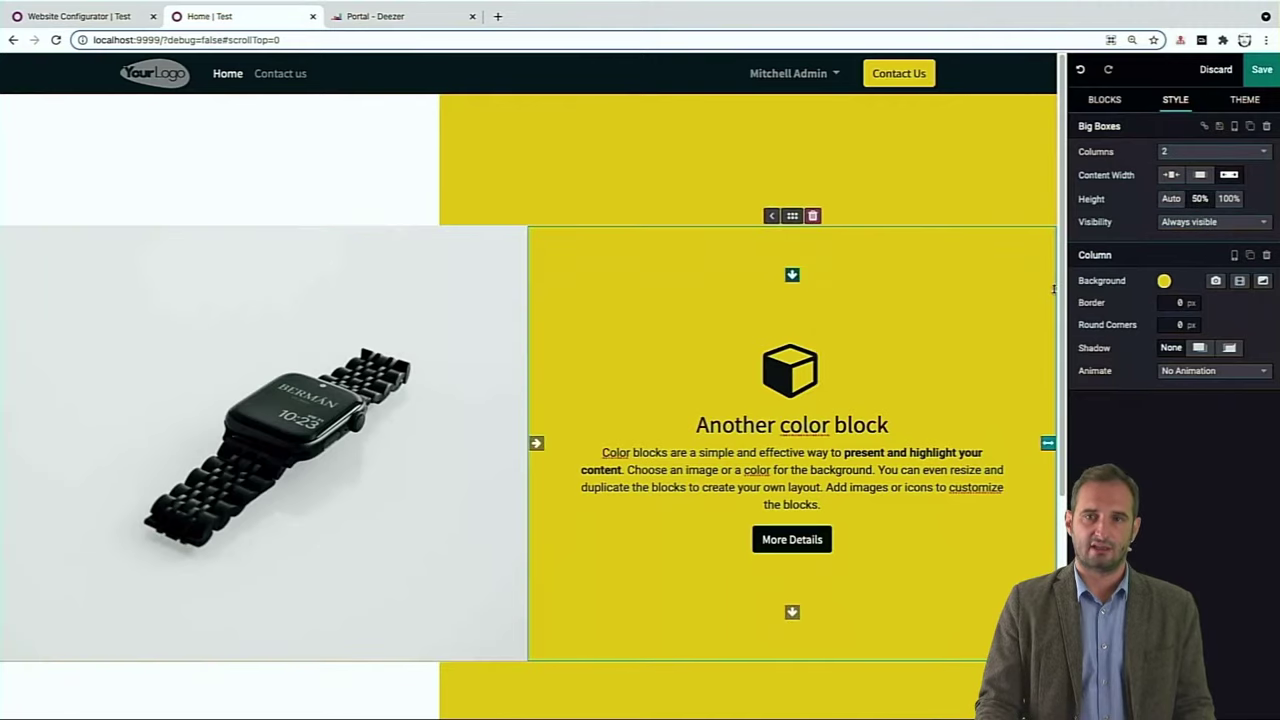
- Keep the section content at full page width and save the homepage
scroll(1063, 295, down, 1)
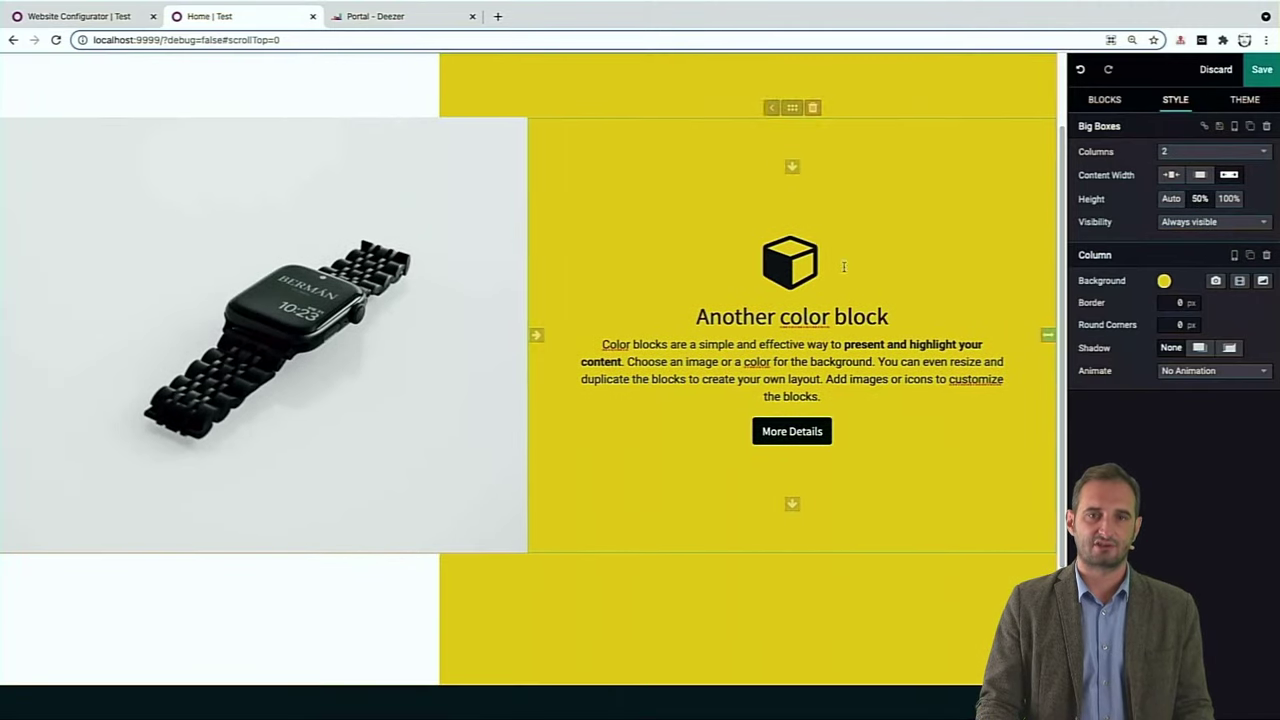
click(1200, 174)
click(1200, 172)
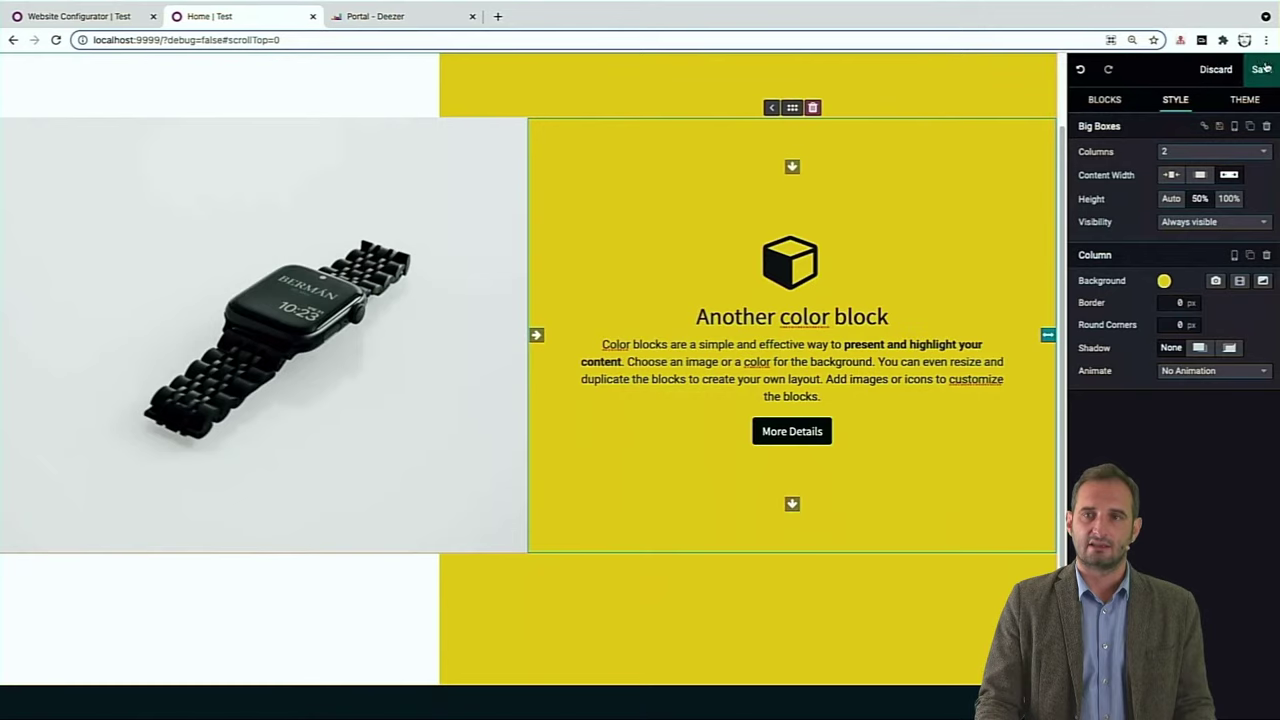
click(1262, 70)
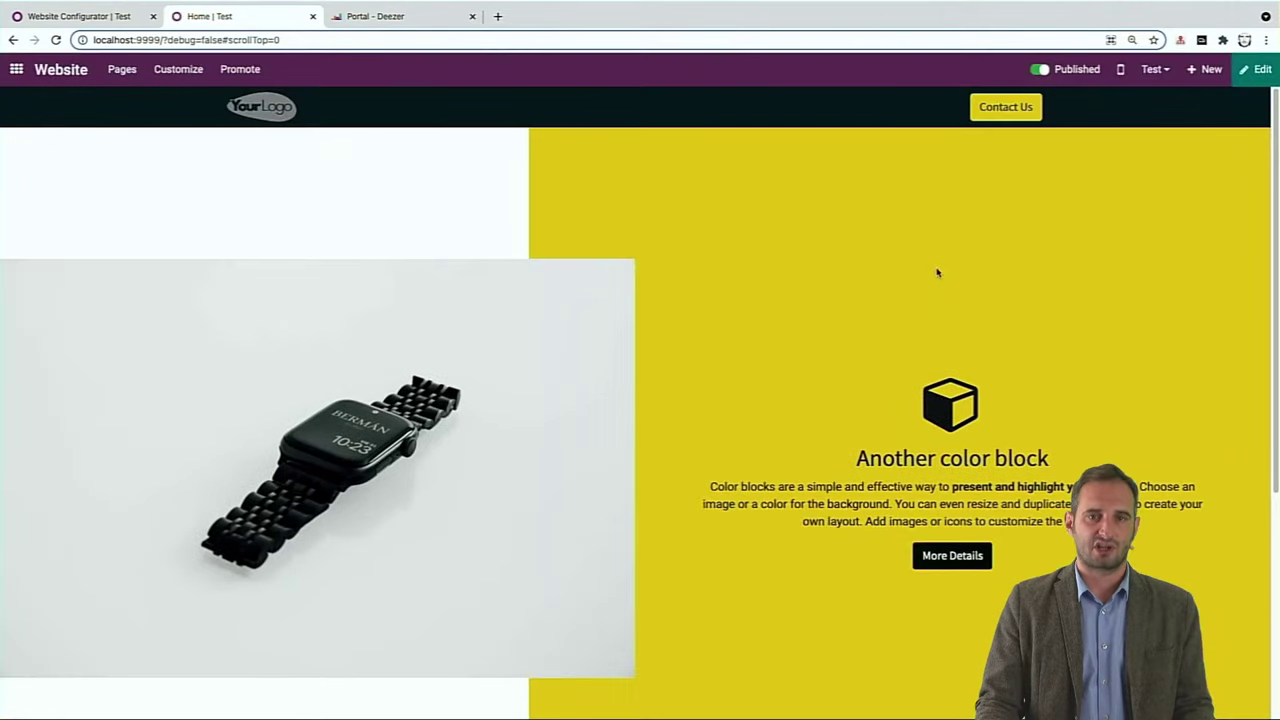
- Preview the homepage in phone layout, then return to edit mode on the yellow text column
click(1118, 69)
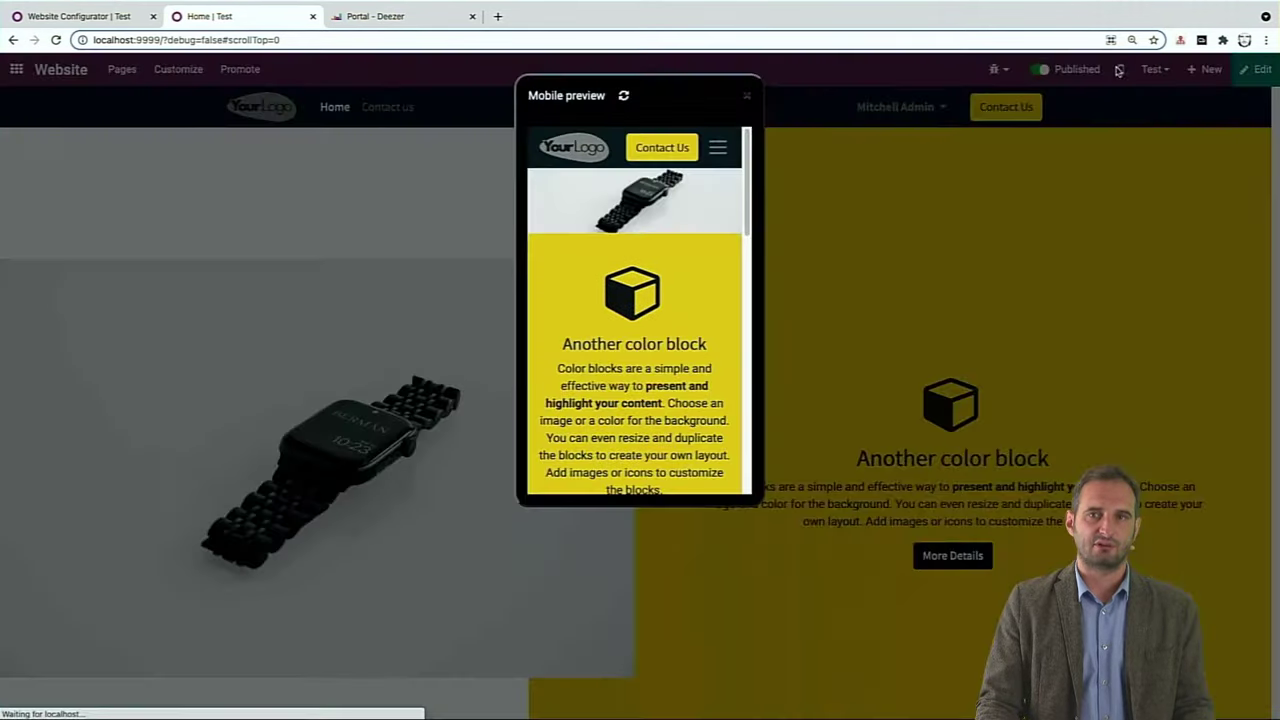
scroll(738, 195, down, 2)
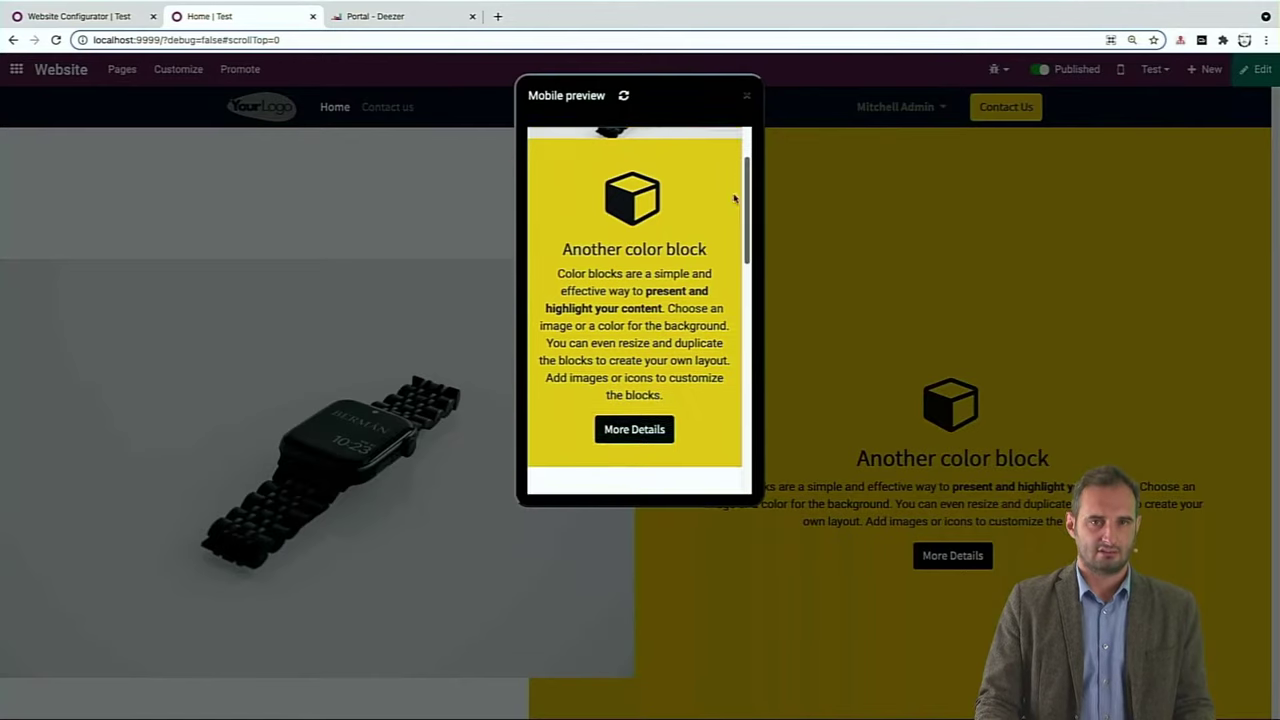
scroll(733, 208, up, 2)
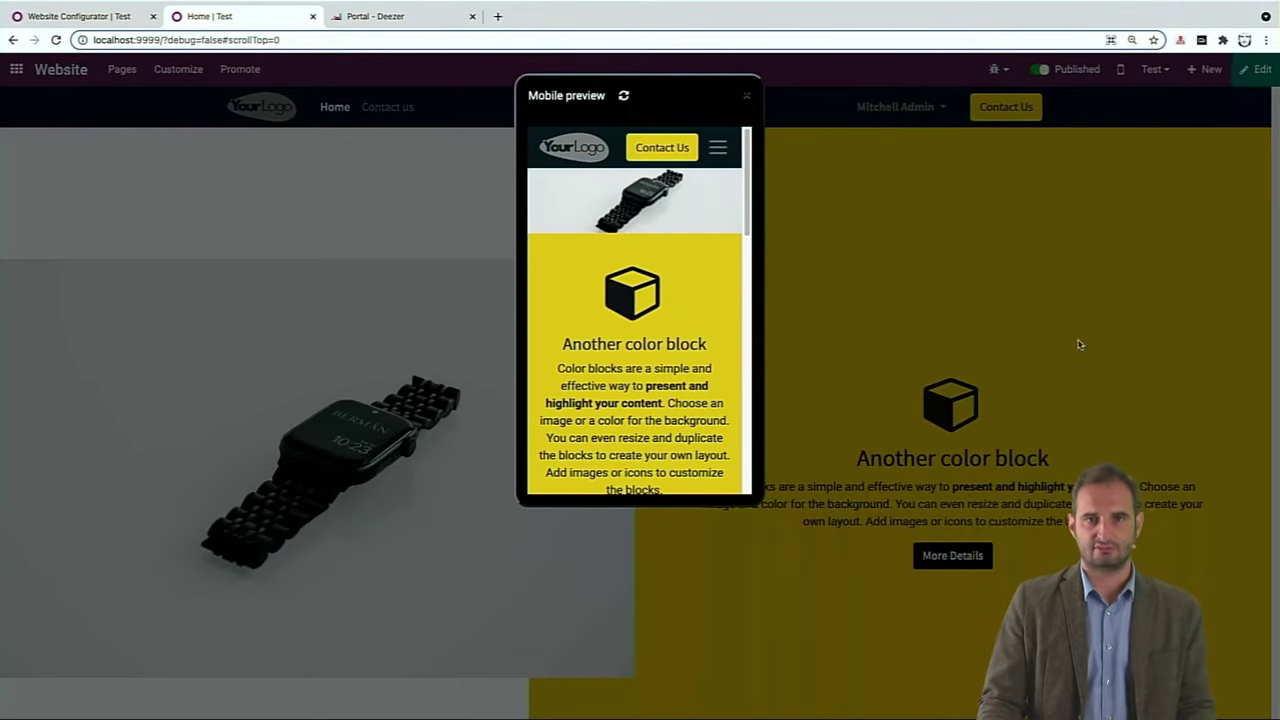
click(745, 94)
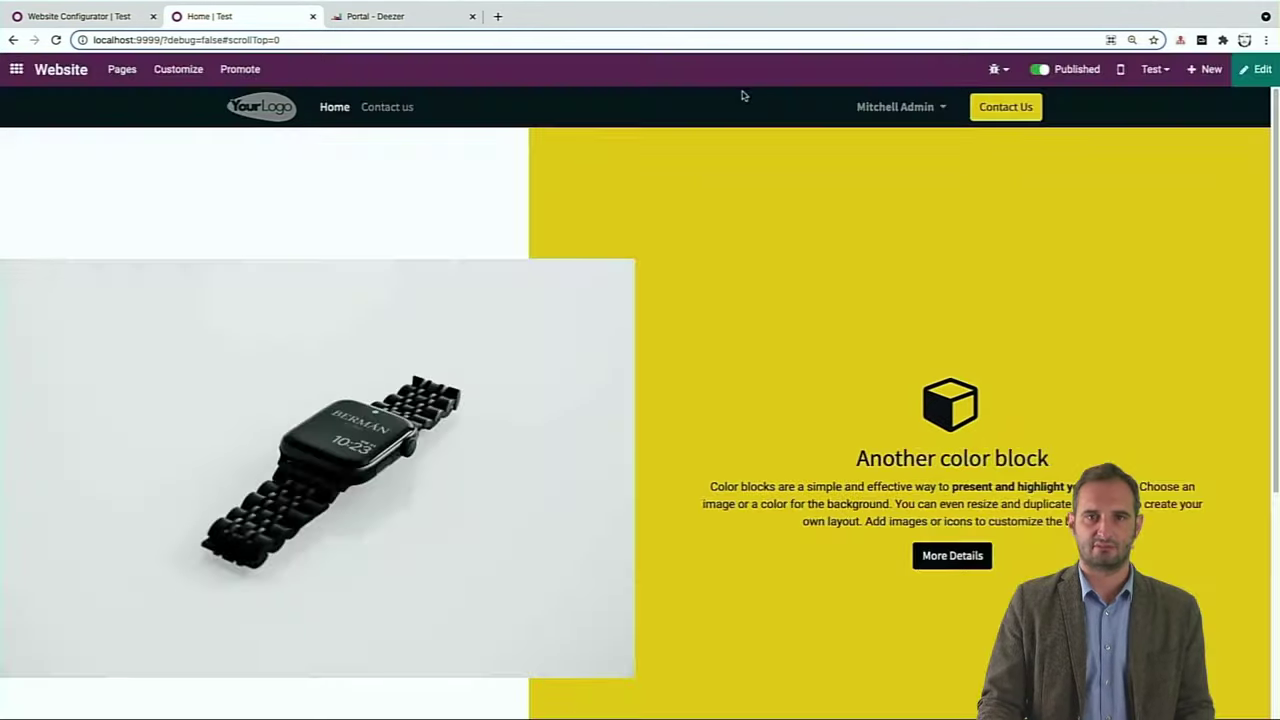
click(1250, 70)
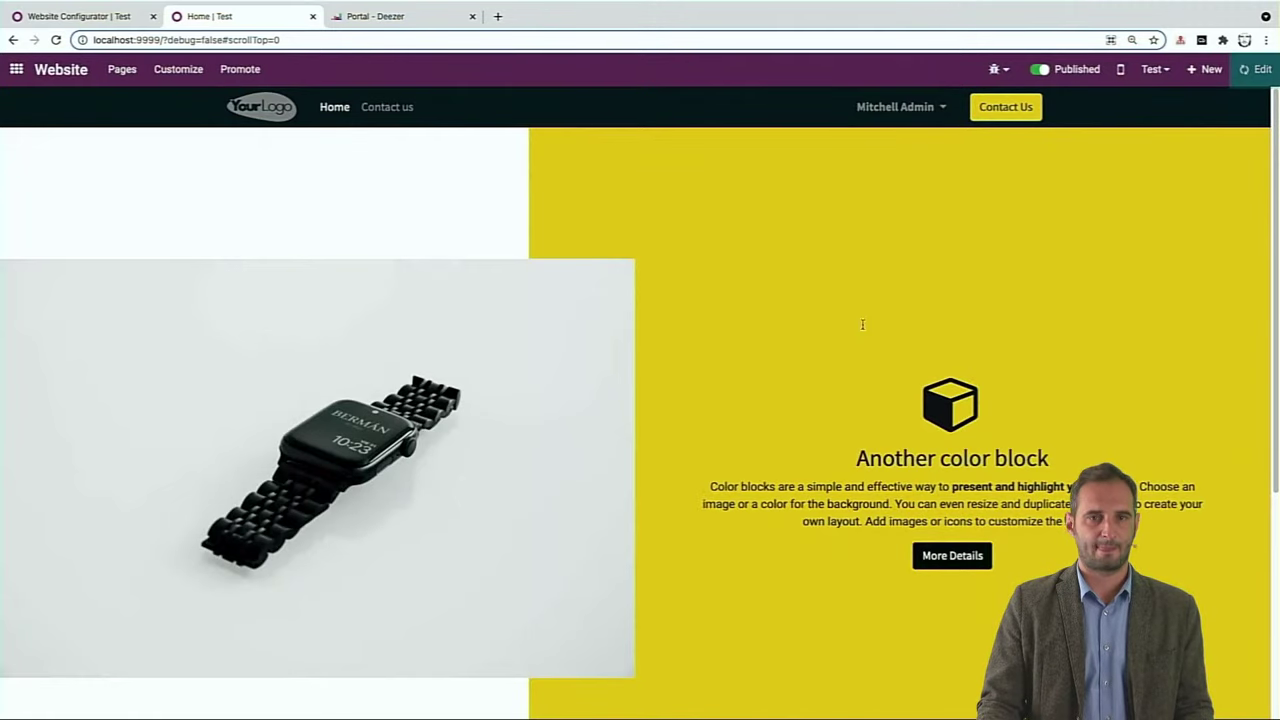
click(604, 300)
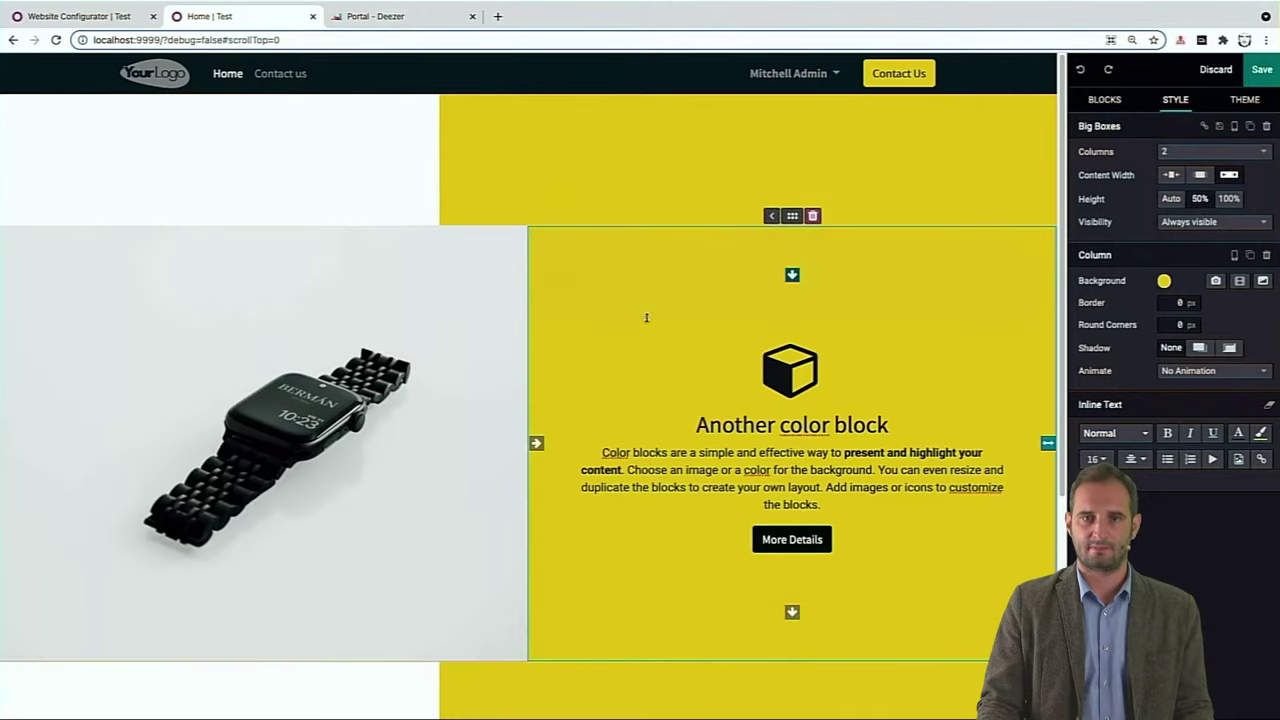
- Try a 100% full-screen height on the Big Boxes section, then revert it to 50%
click(1229, 198)
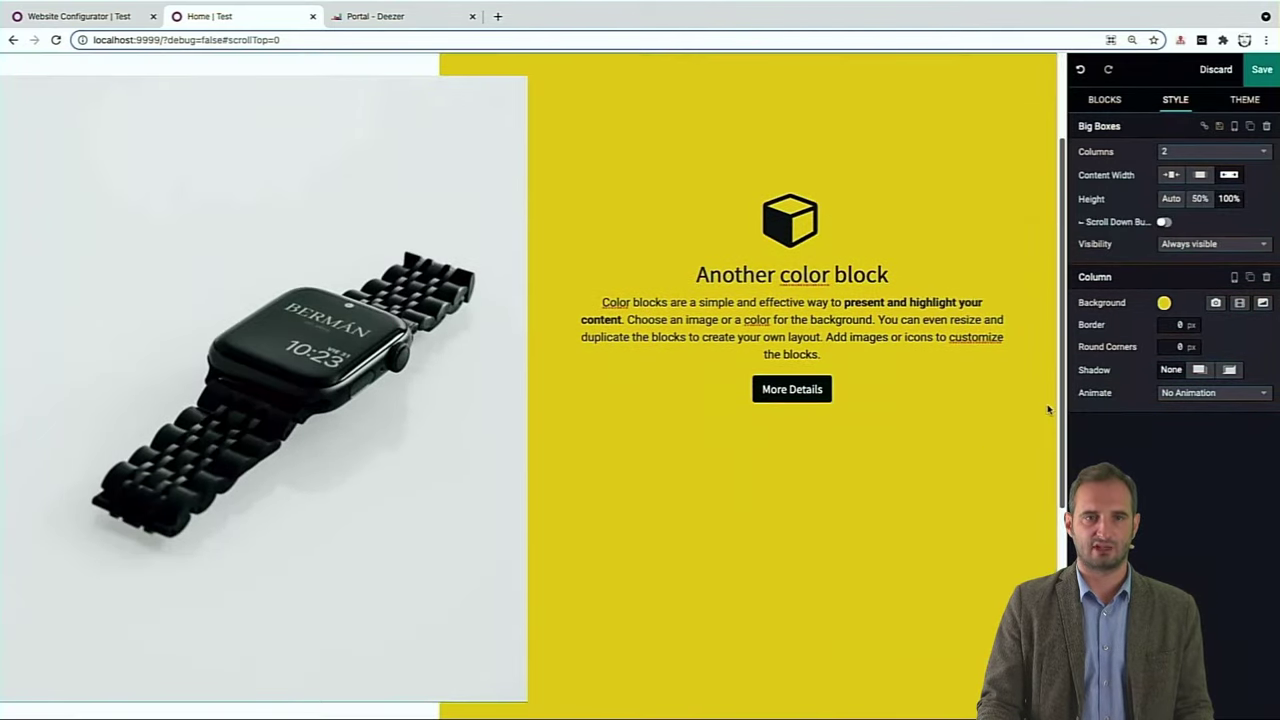
click(1201, 177)
click(1200, 197)
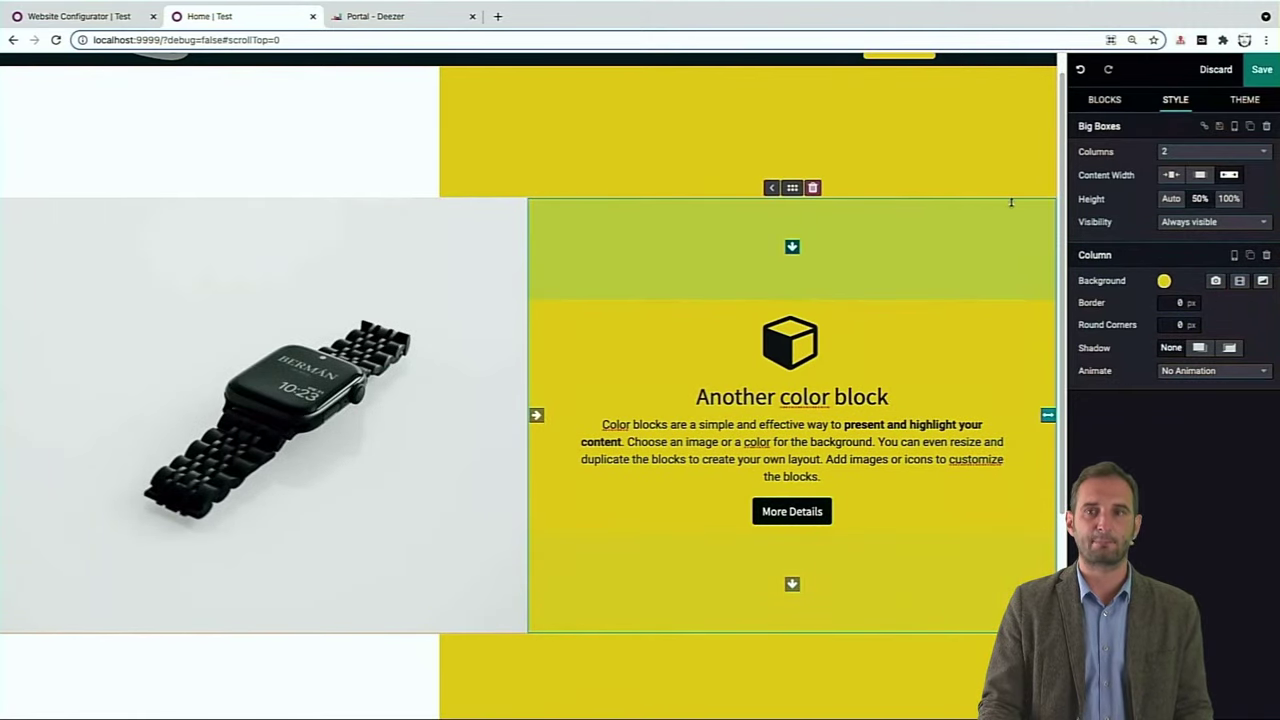
- Select the page header to show its Style settings
click(915, 170)
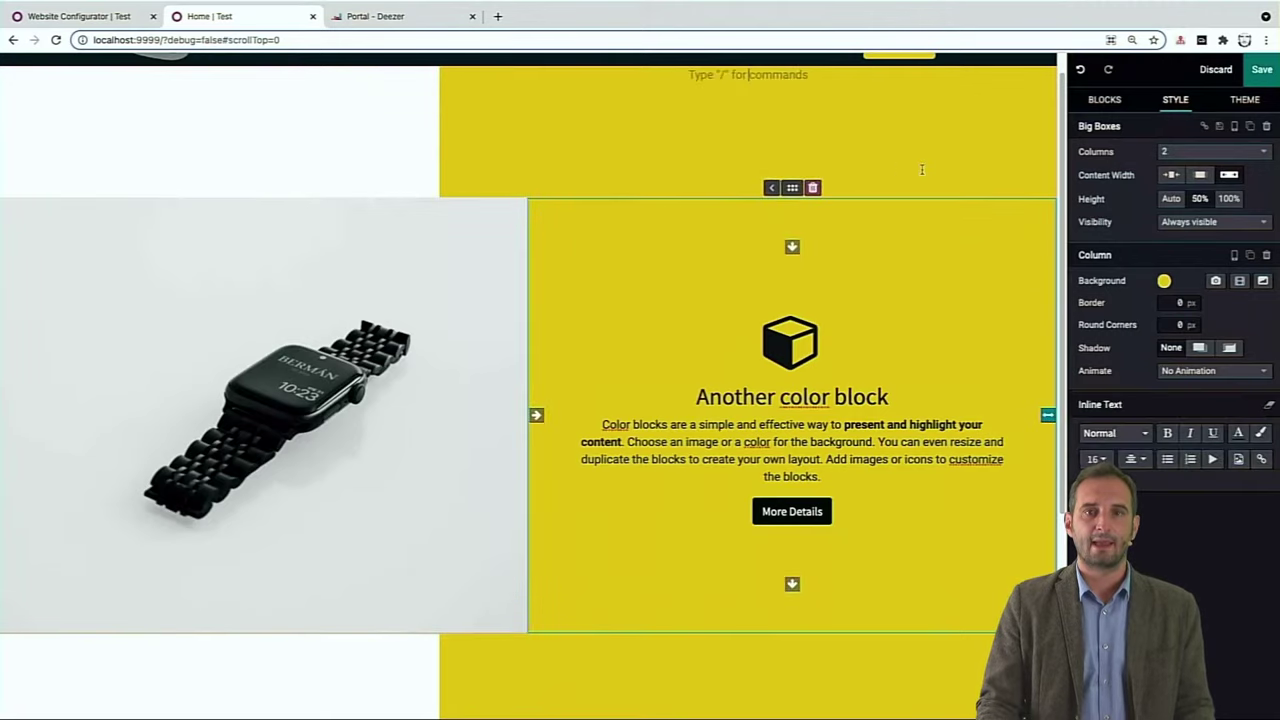
triple_click(1068, 156)
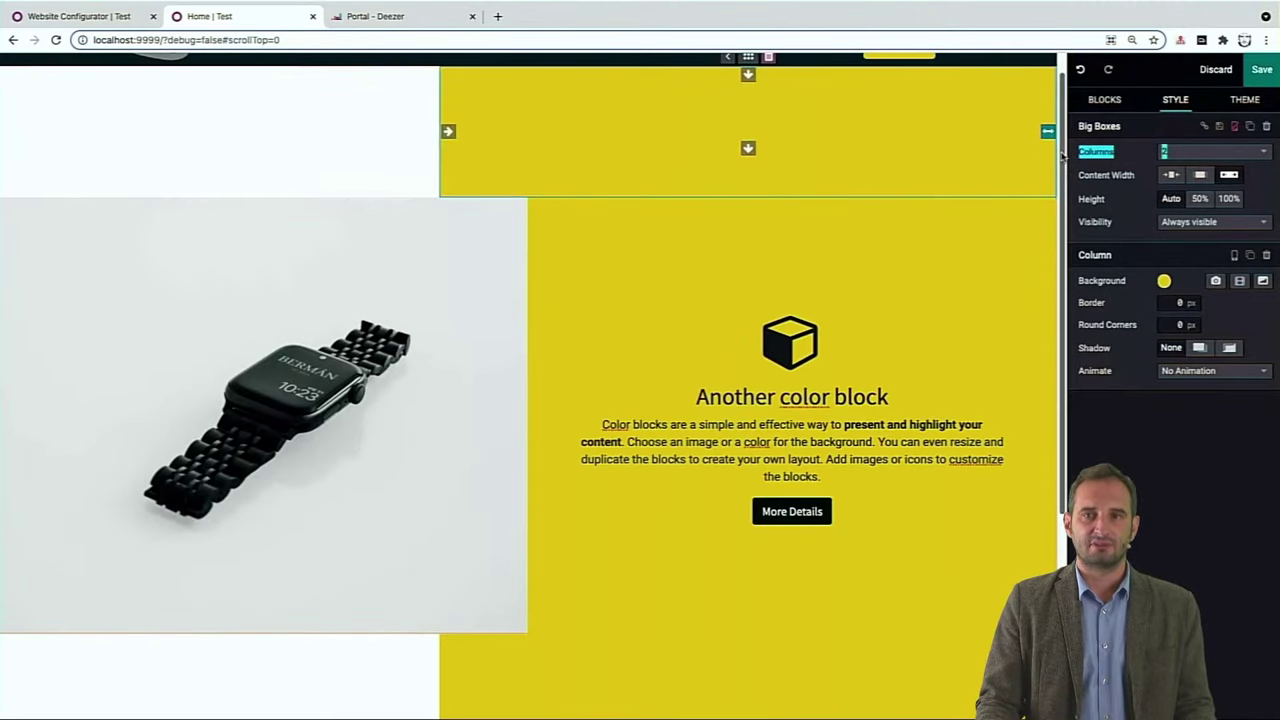
scroll(1063, 155, up, 1)
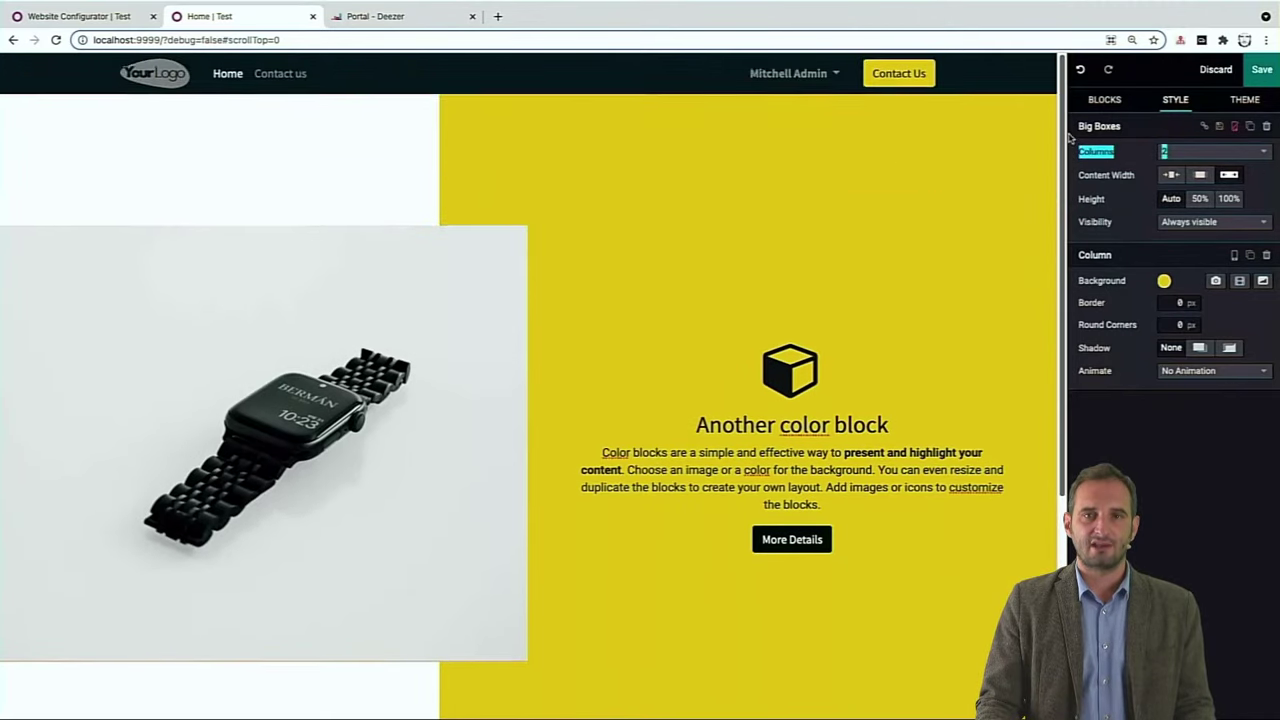
click(1023, 87)
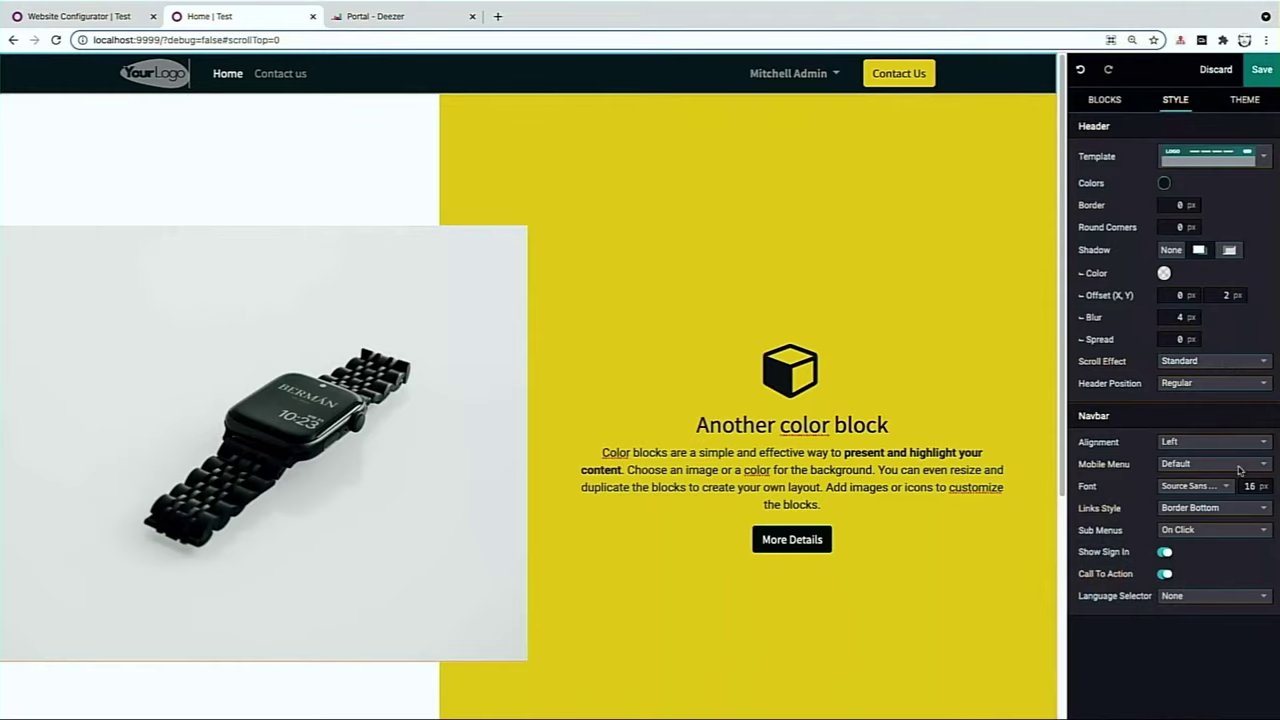
- Set Header Position to Over The Content and shrink the top padding above the watch block
click(1209, 384)
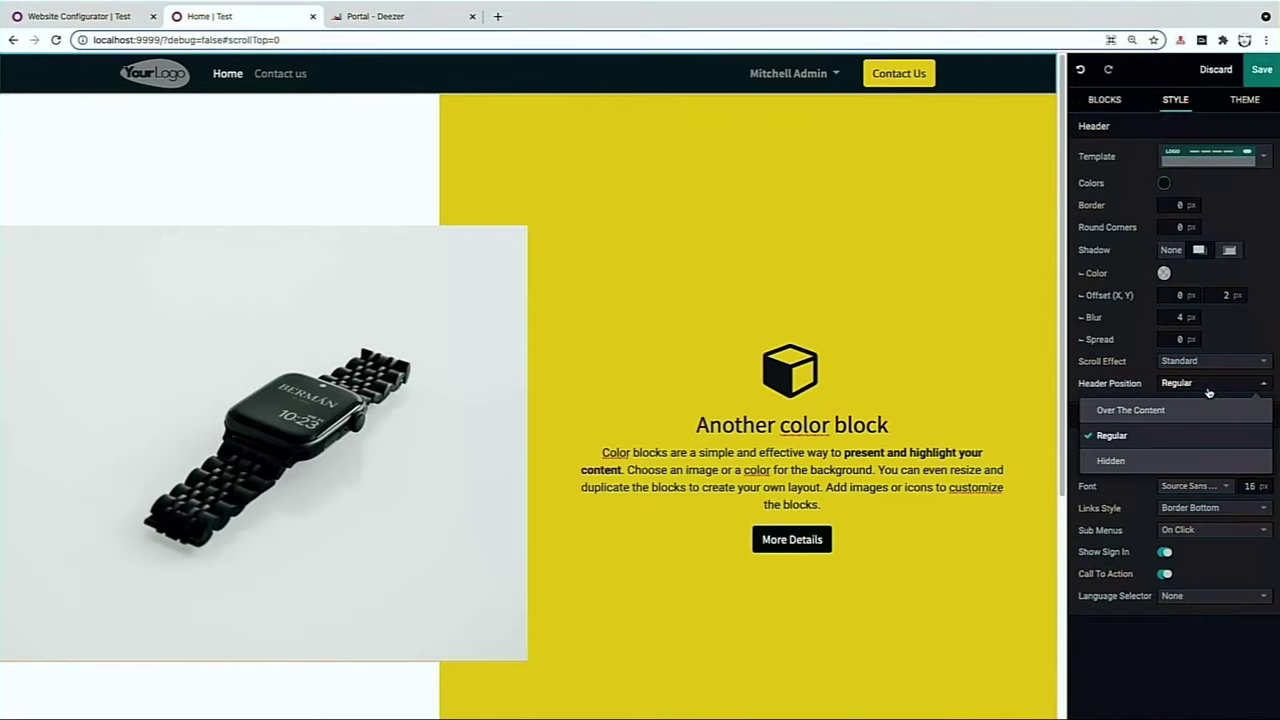
click(1193, 408)
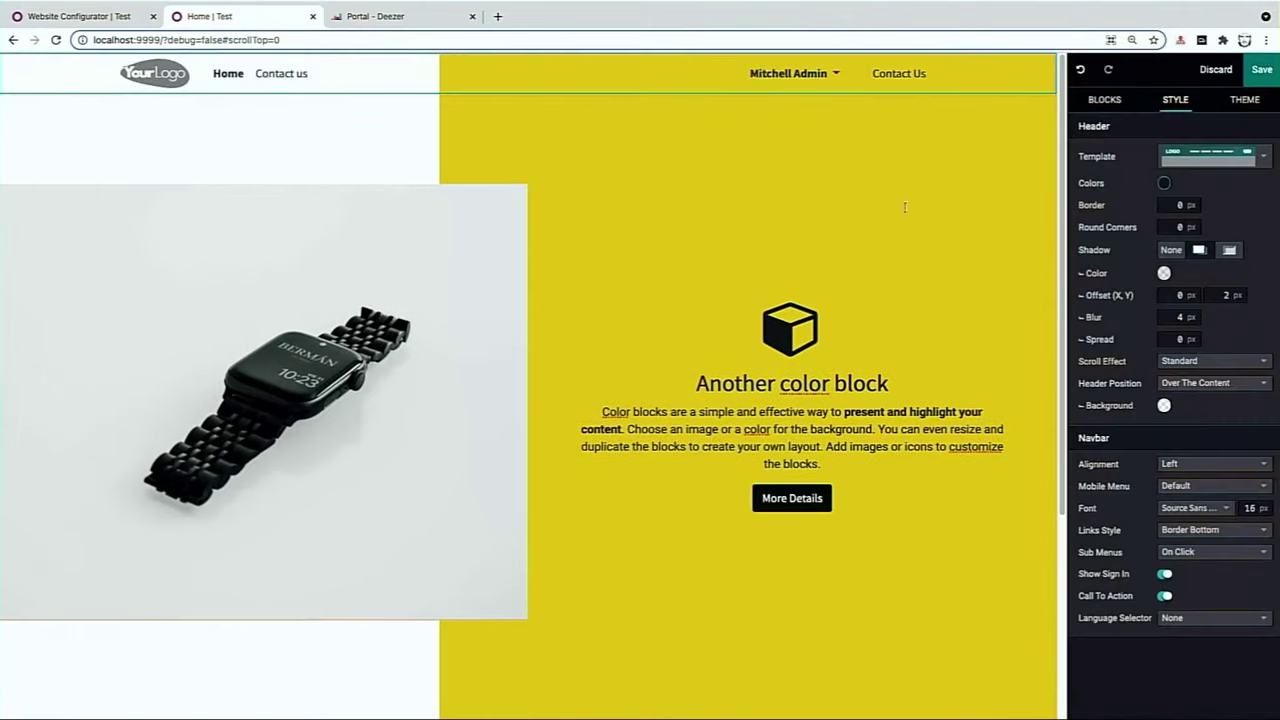
click(622, 142)
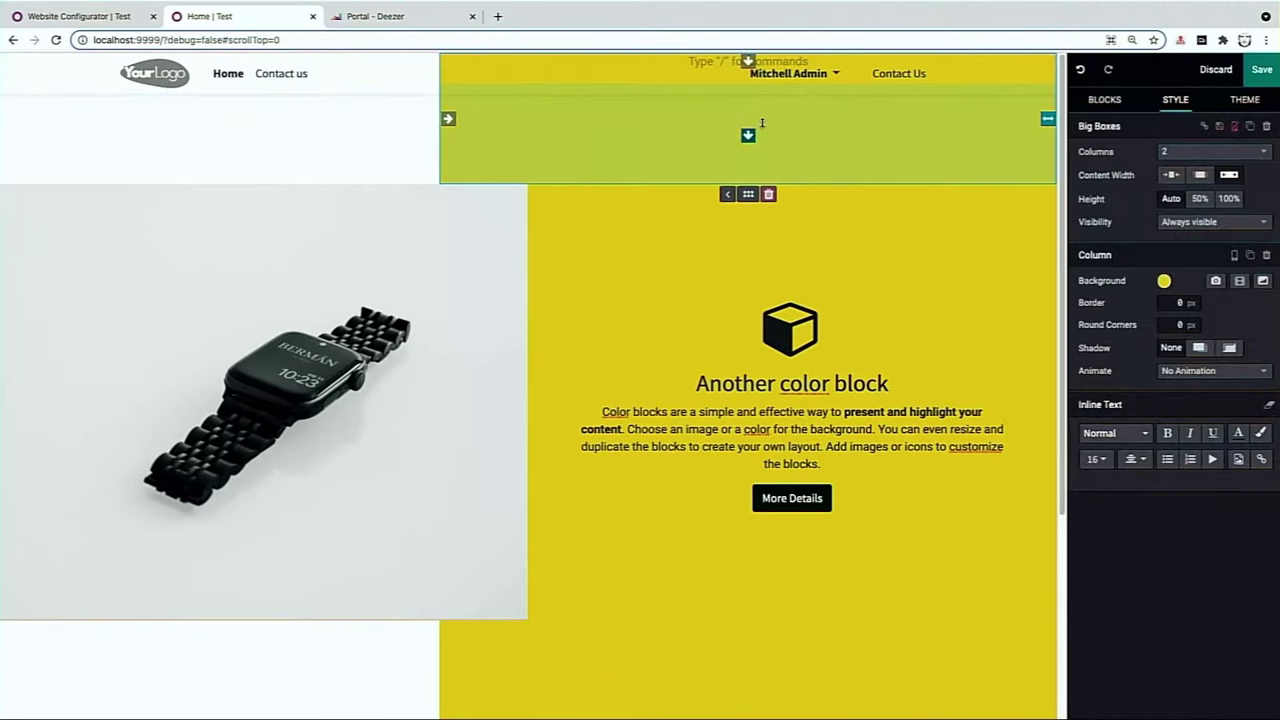
drag(757, 127, 757, 191)
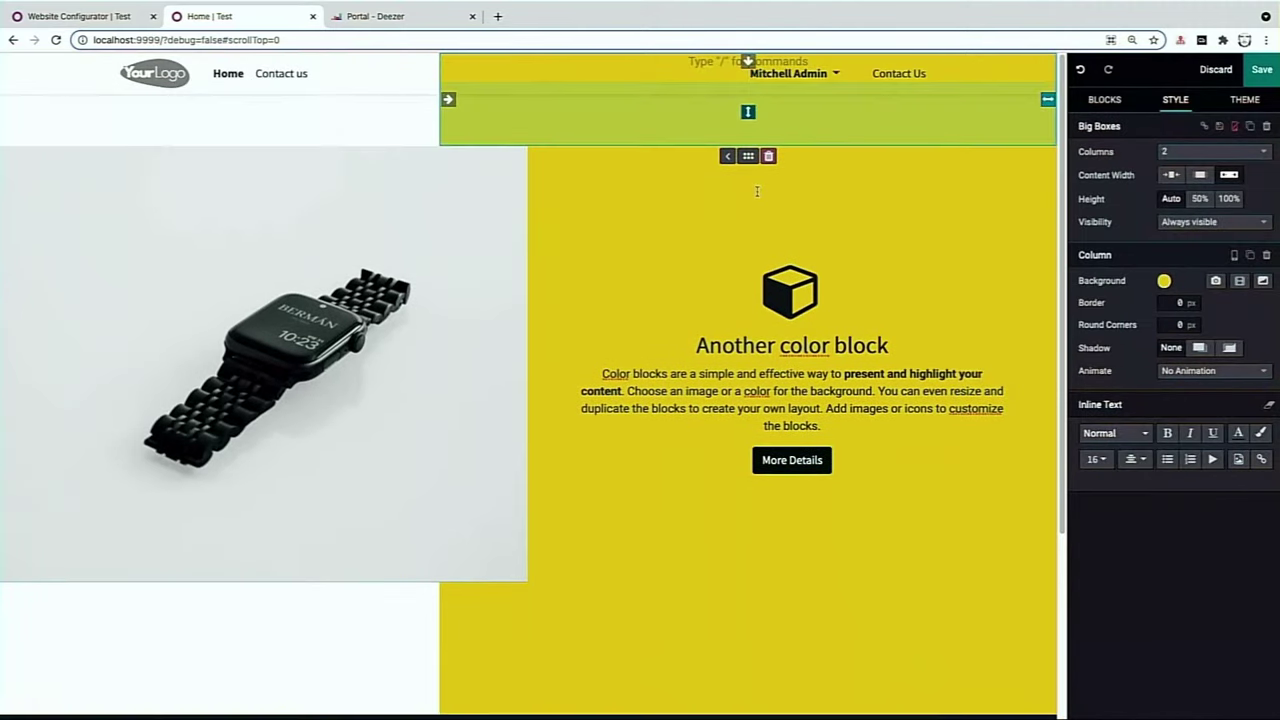
- Set the header Shadow to None and reopen the homepage for editing
click(636, 224)
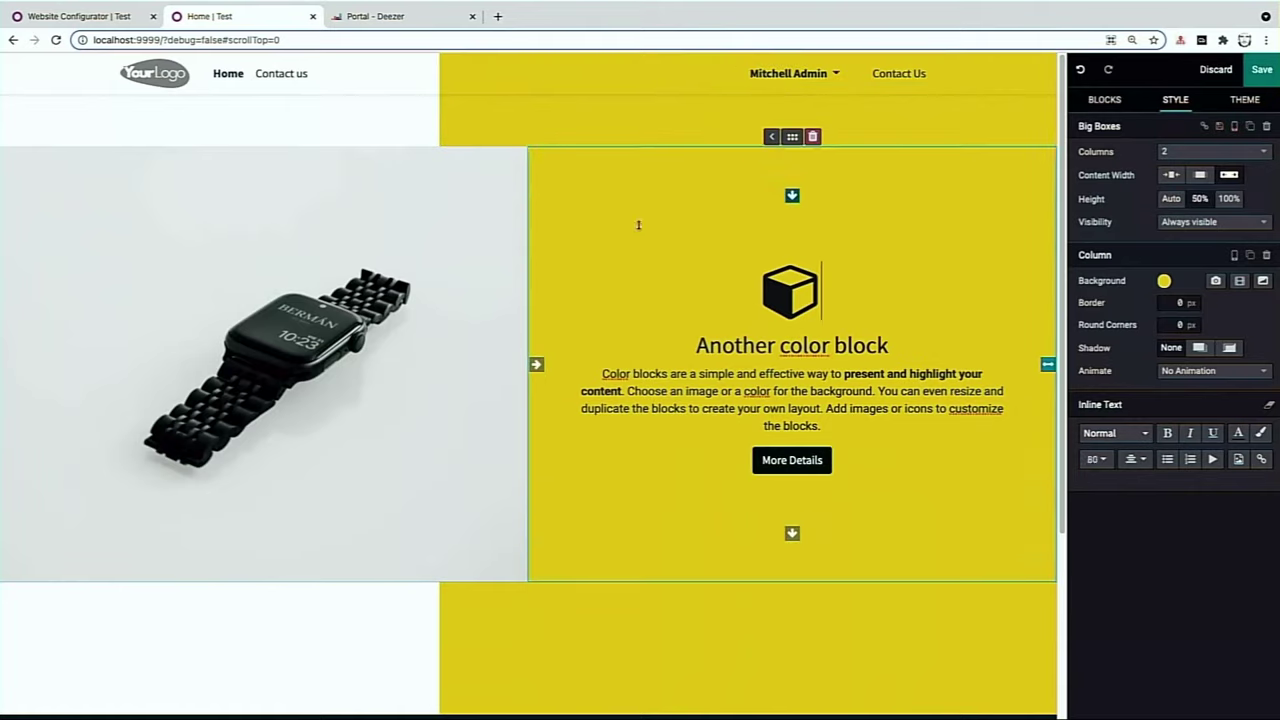
click(542, 95)
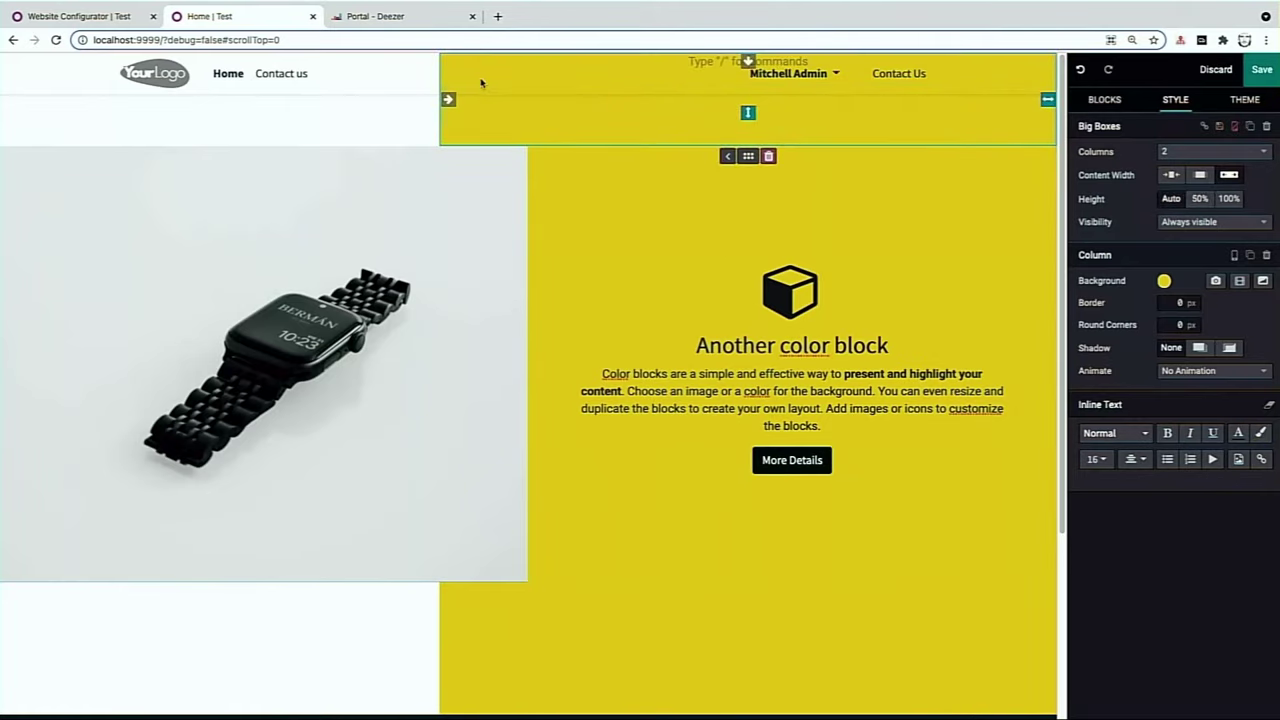
click(402, 85)
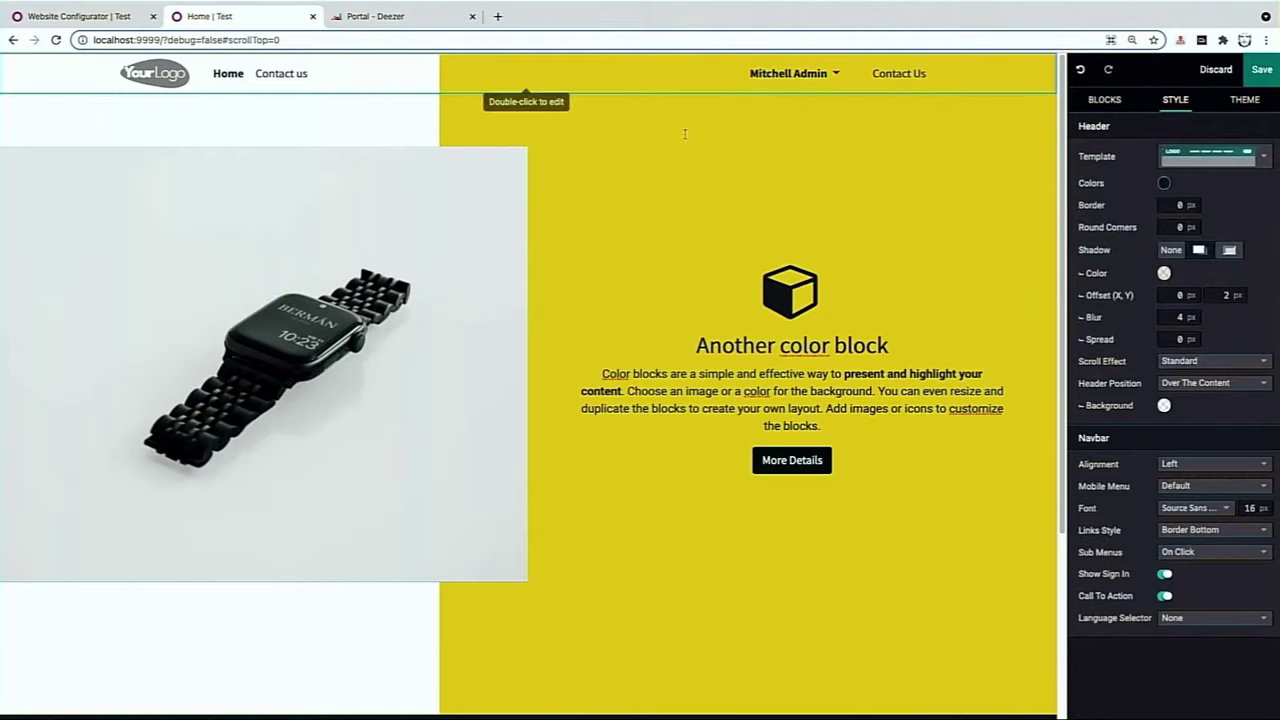
click(1180, 256)
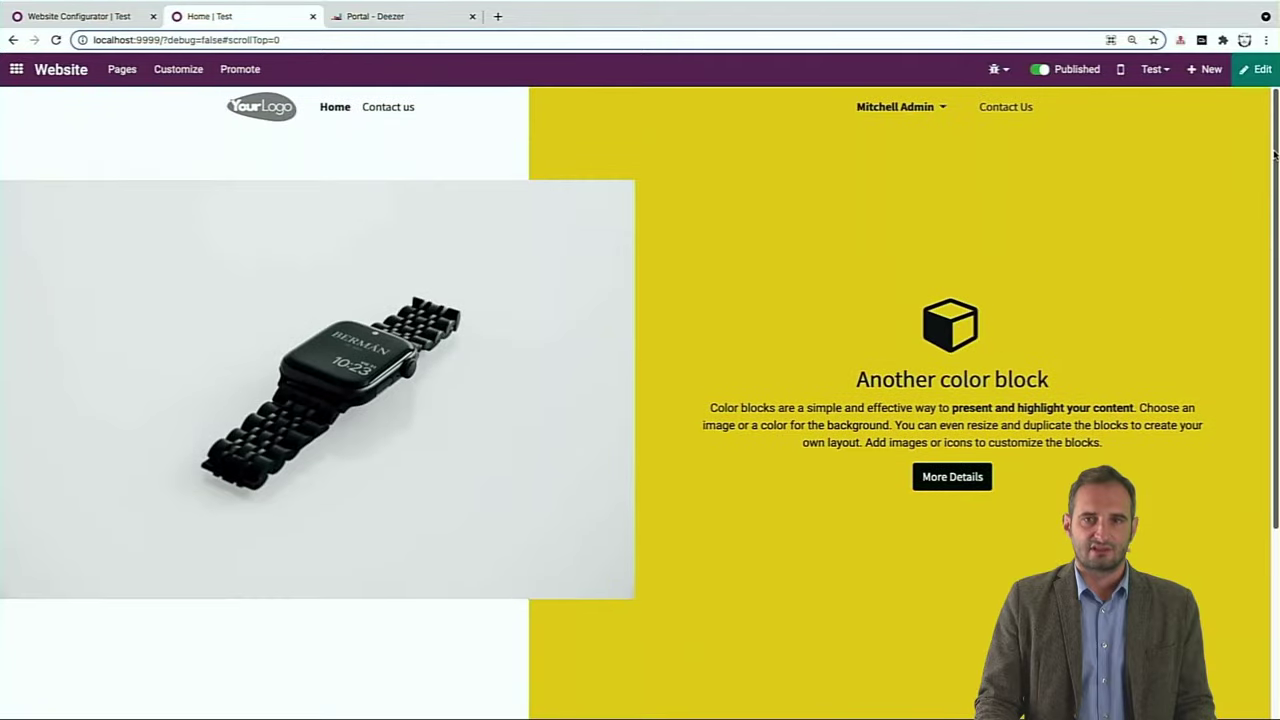
click(1259, 78)
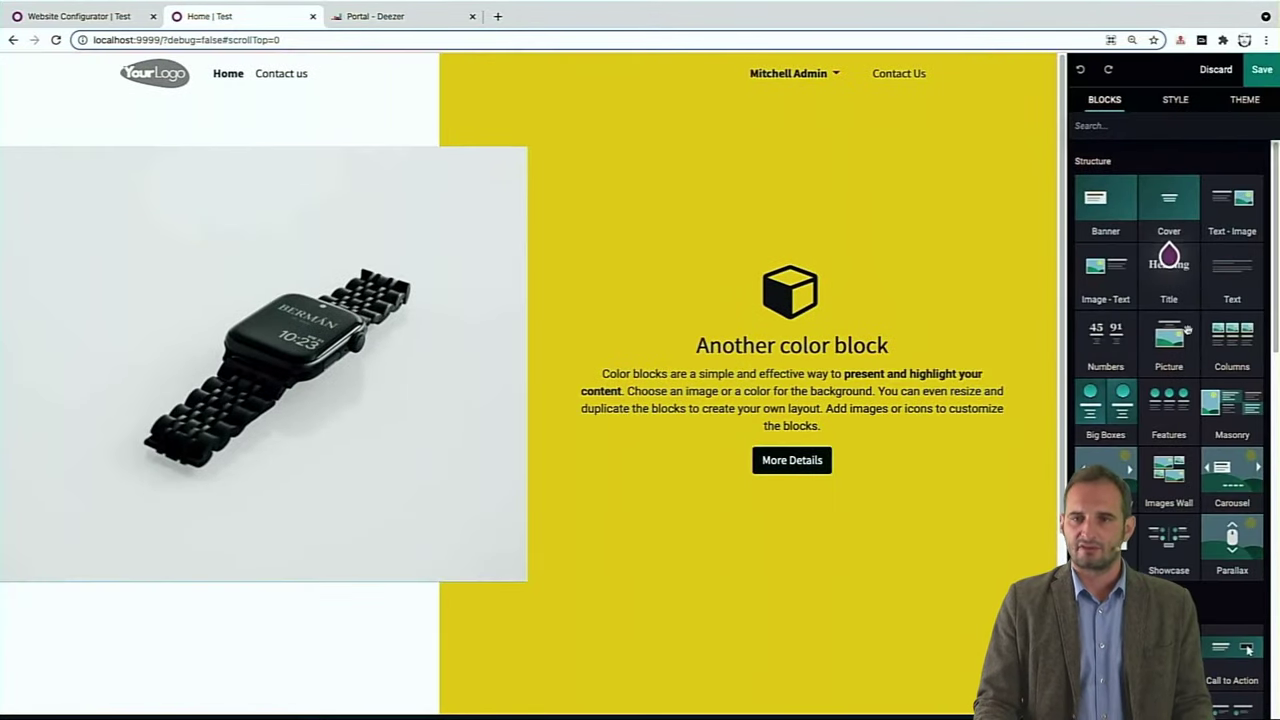
- Drop a Title block reading 'Your Site Title' below the yellow color block section
drag(1277, 325, 1263, 415)
scroll(1263, 415, up, 3)
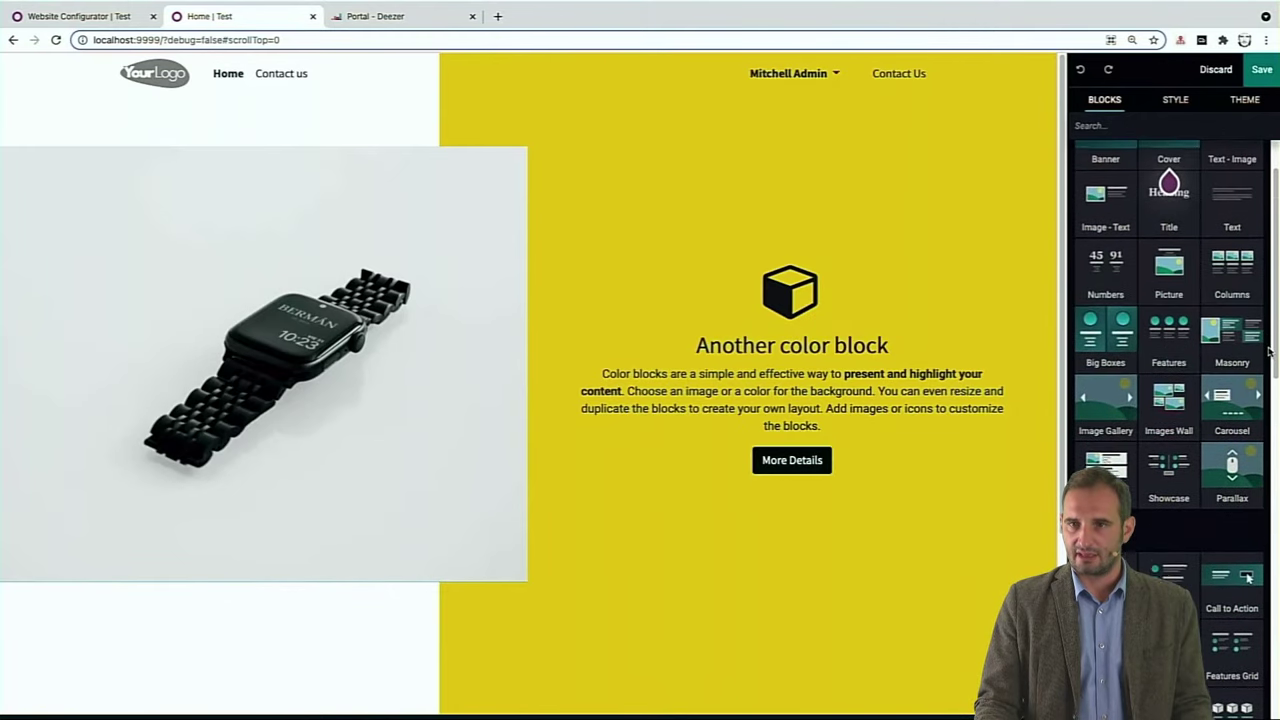
drag(1146, 279, 655, 328)
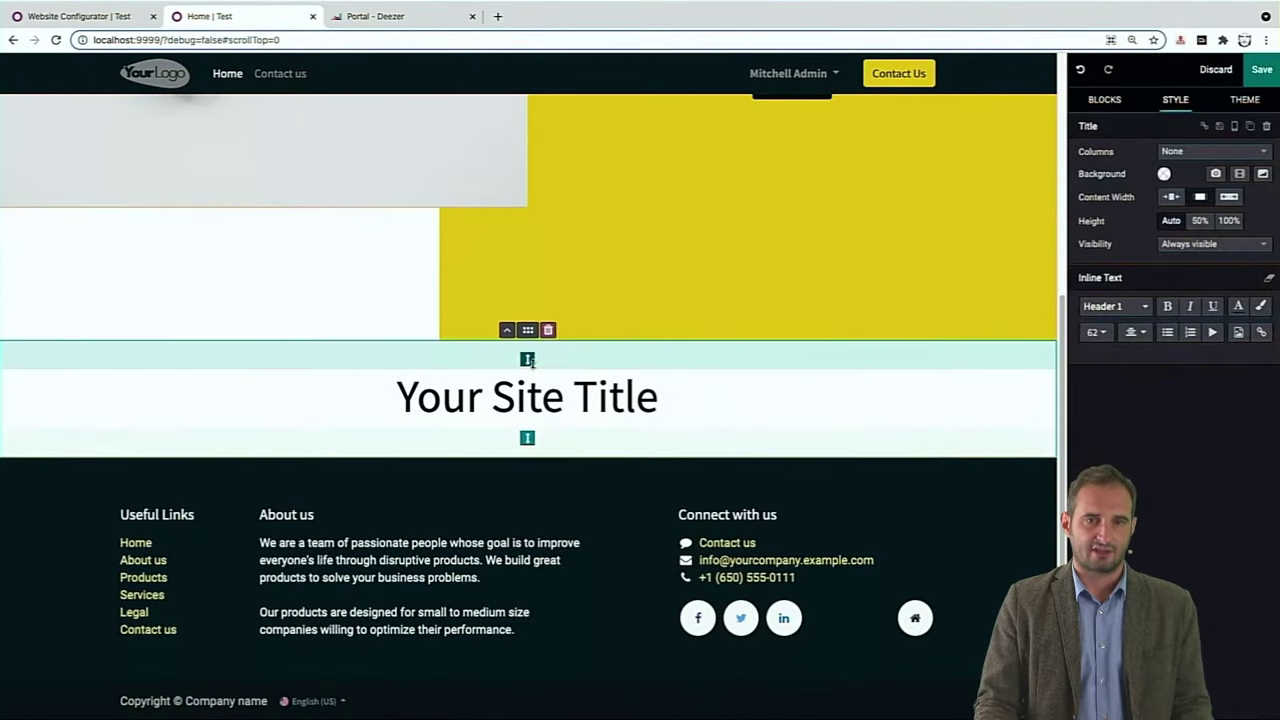
click(652, 296)
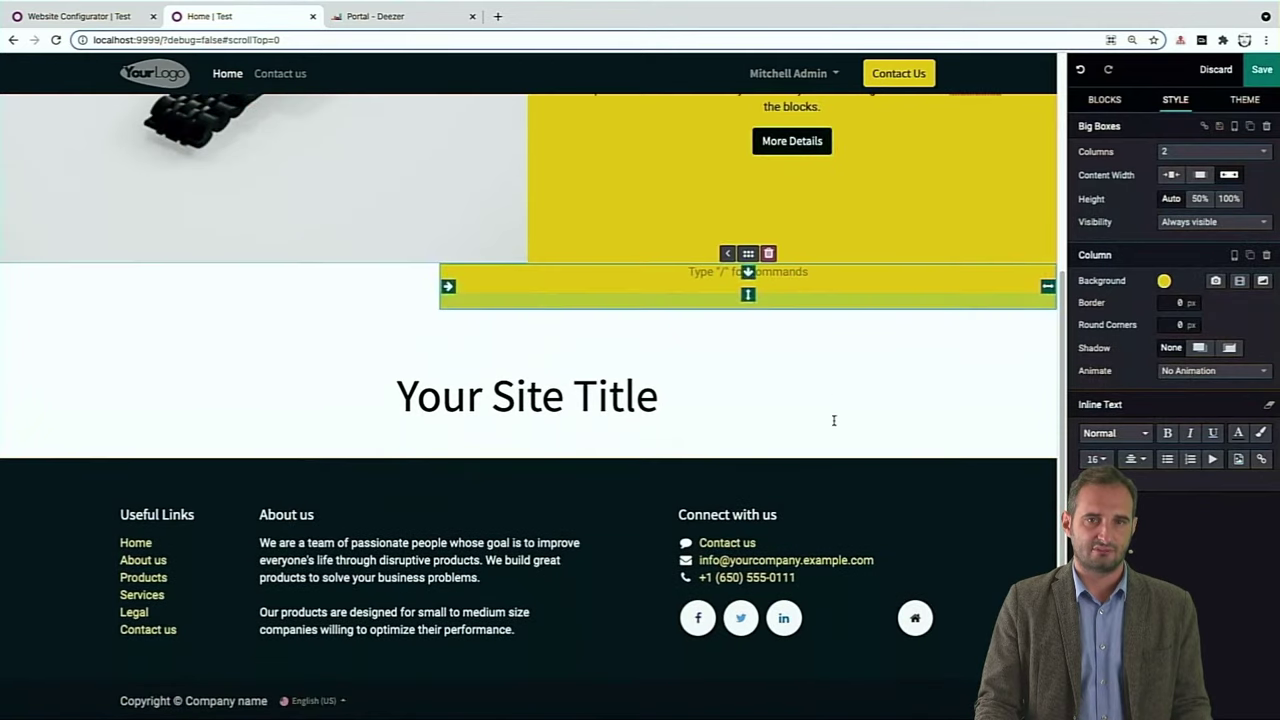
click(776, 444)
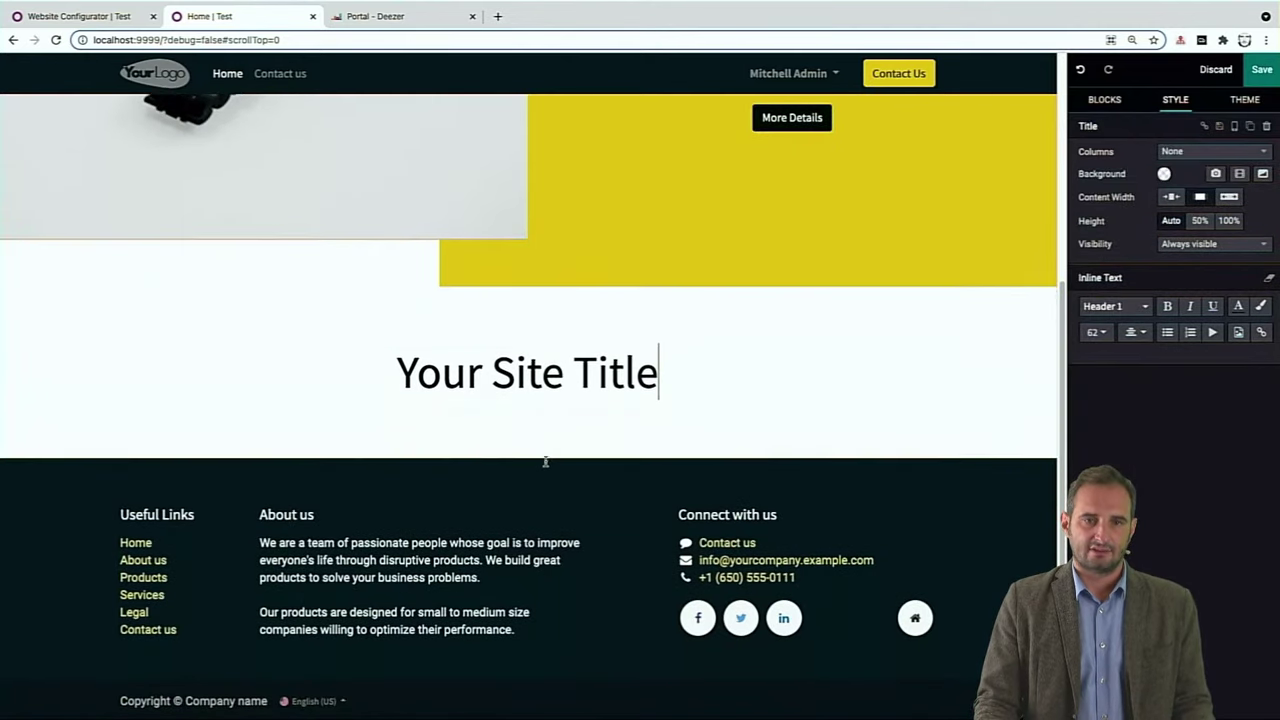
click(1085, 98)
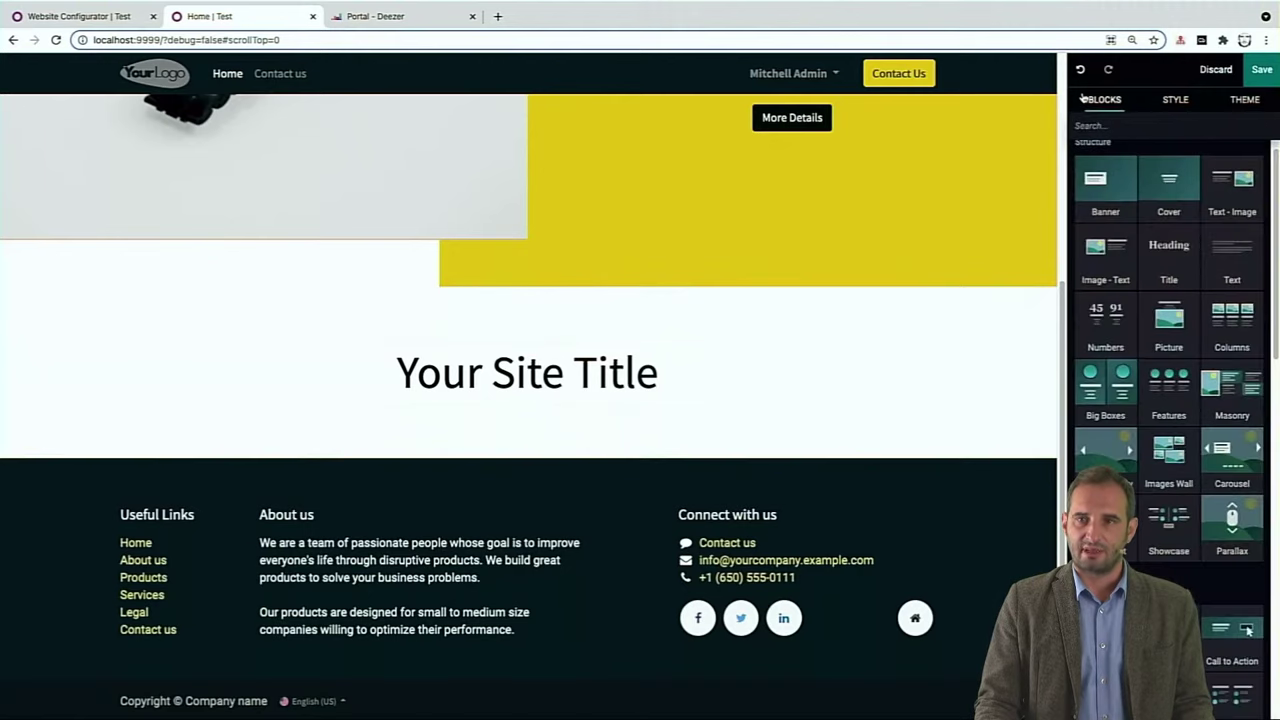
click(1169, 240)
- Add a Masonry block under the title using the template with four text tiles left, photo right
drag(1252, 424, 869, 472)
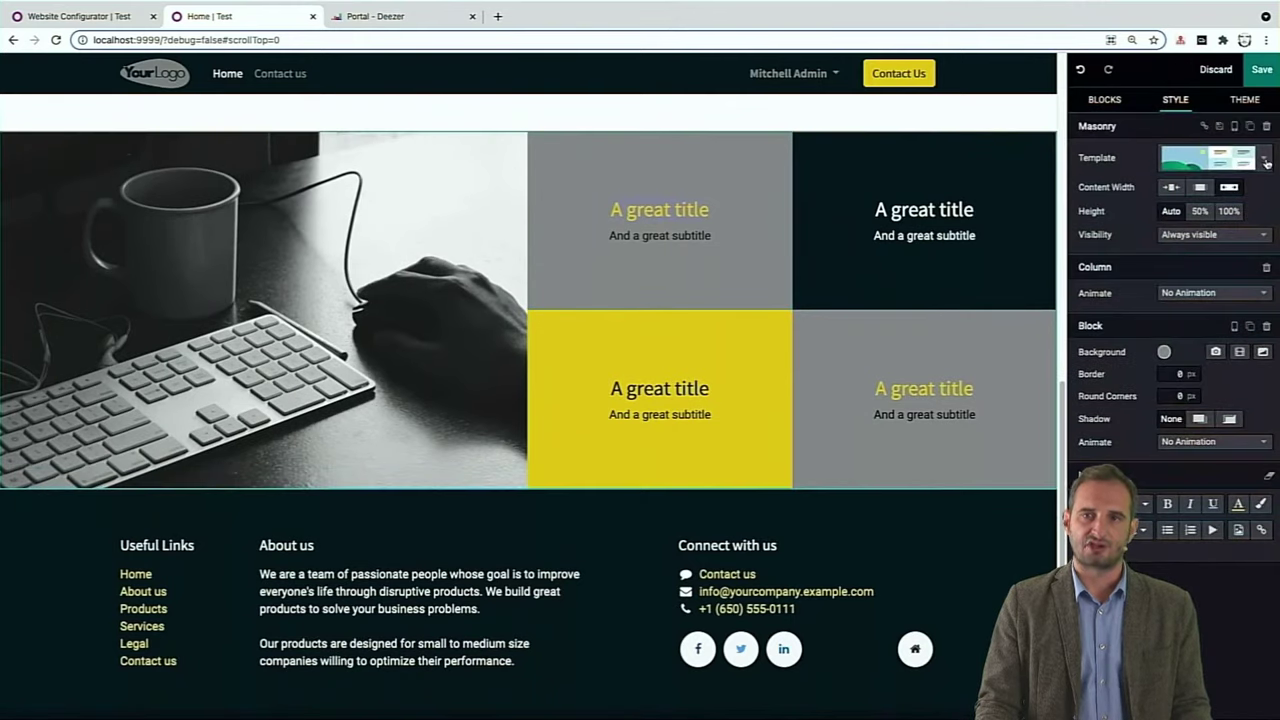
click(1265, 161)
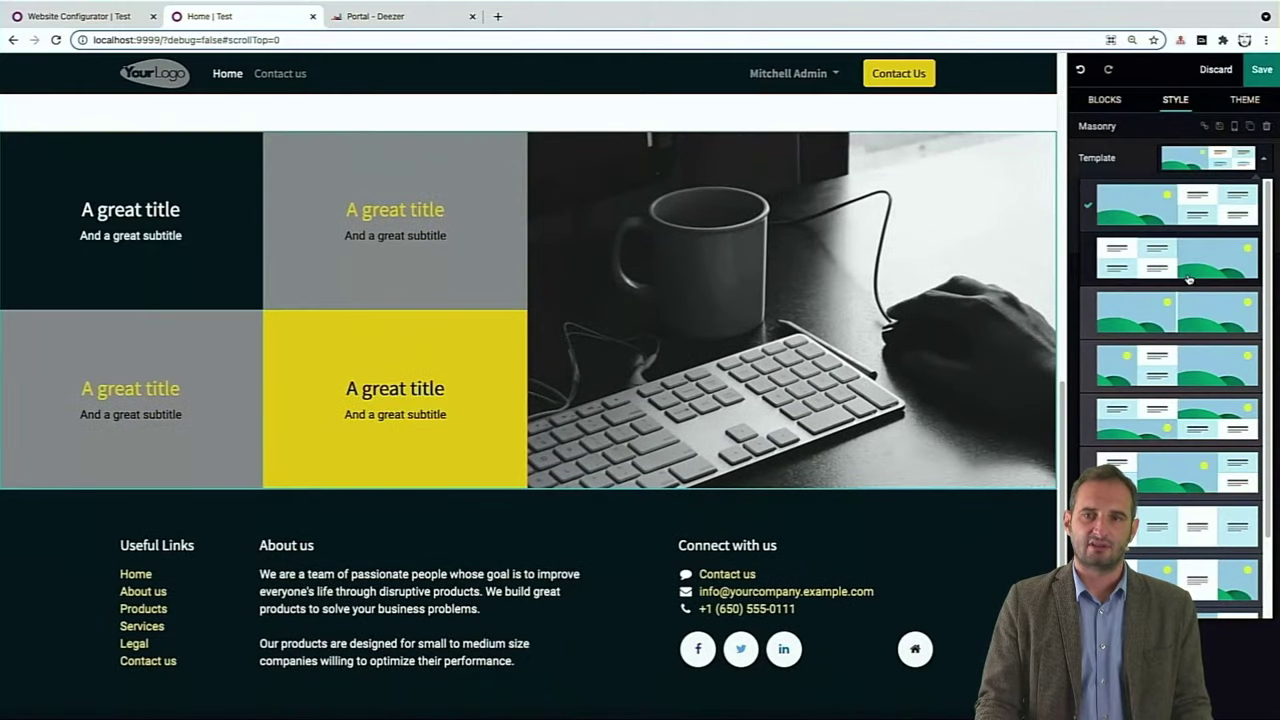
click(1188, 278)
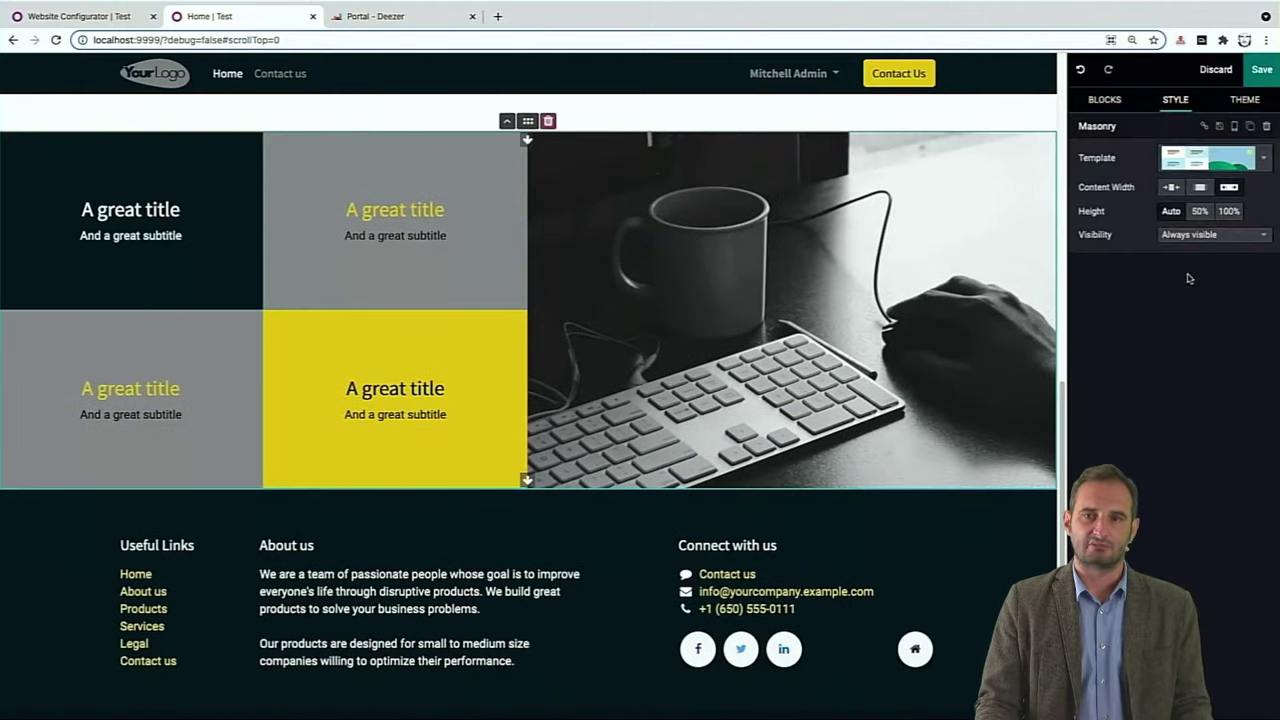
drag(1065, 405, 1078, 105)
scroll(800, 400, down, 5)
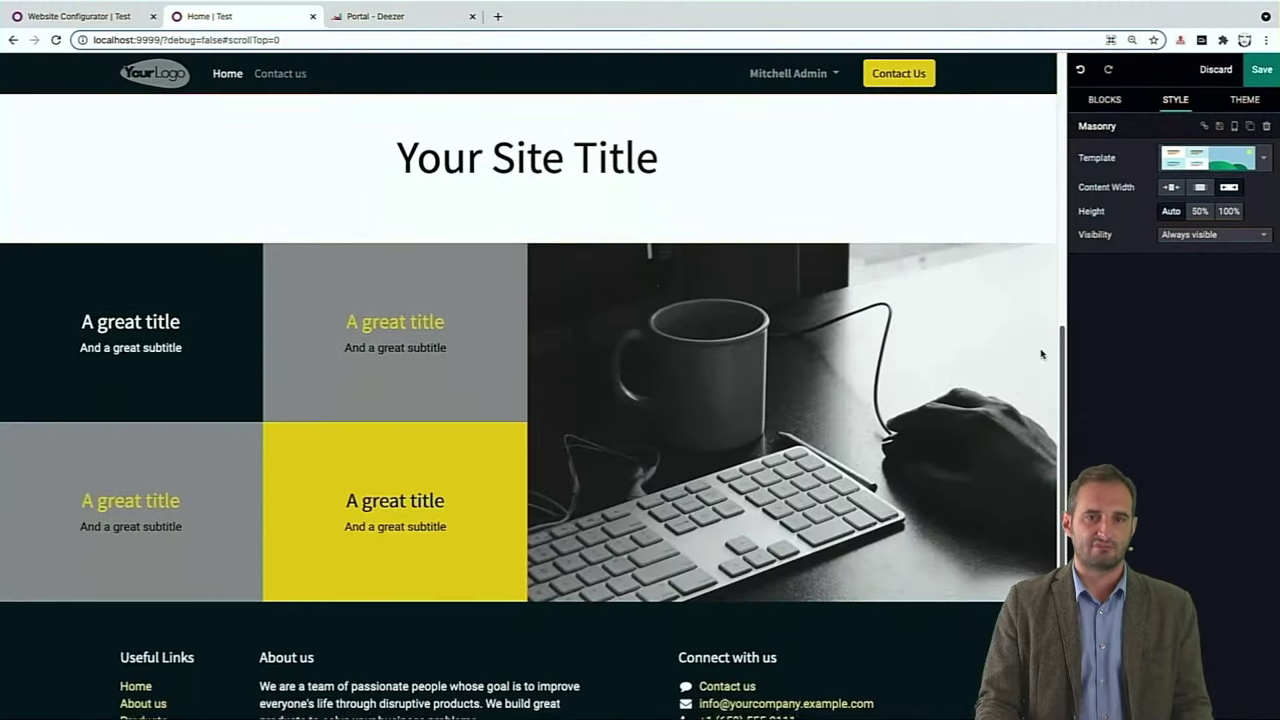
click(829, 444)
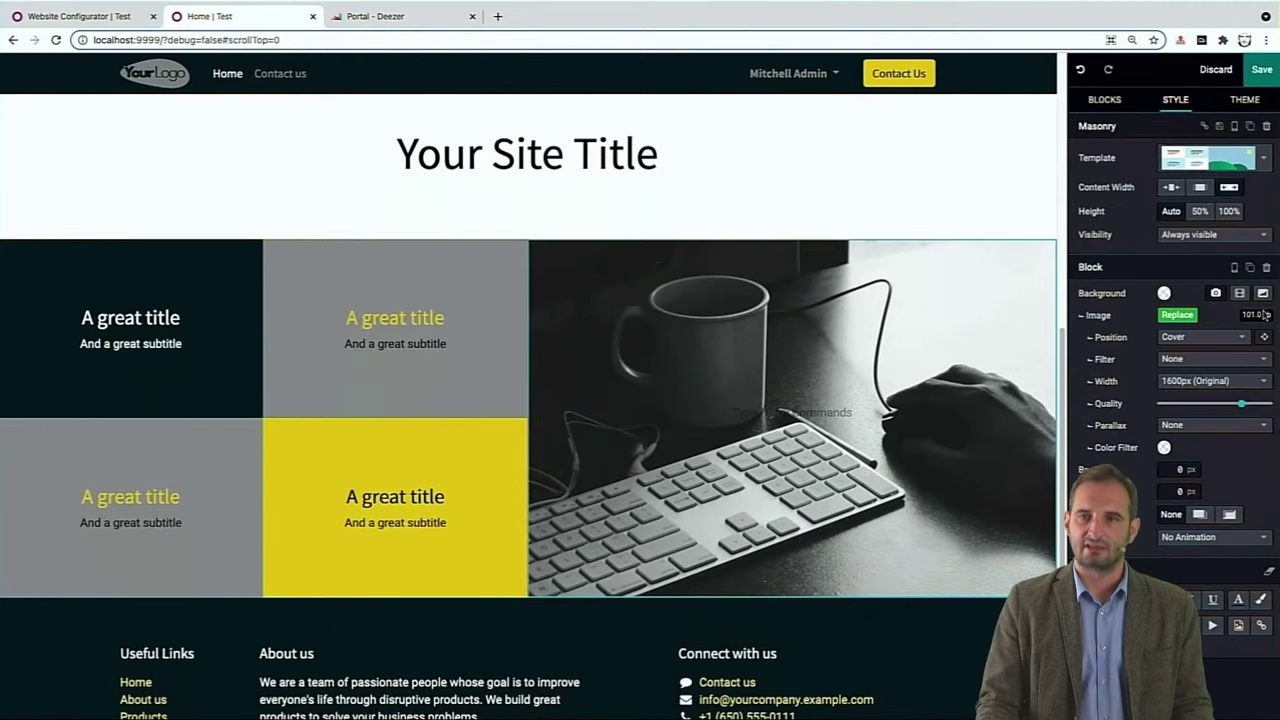
- Replace the masonry keyboard photo with the pasted Vimeo video of a dancing woman
click(1178, 315)
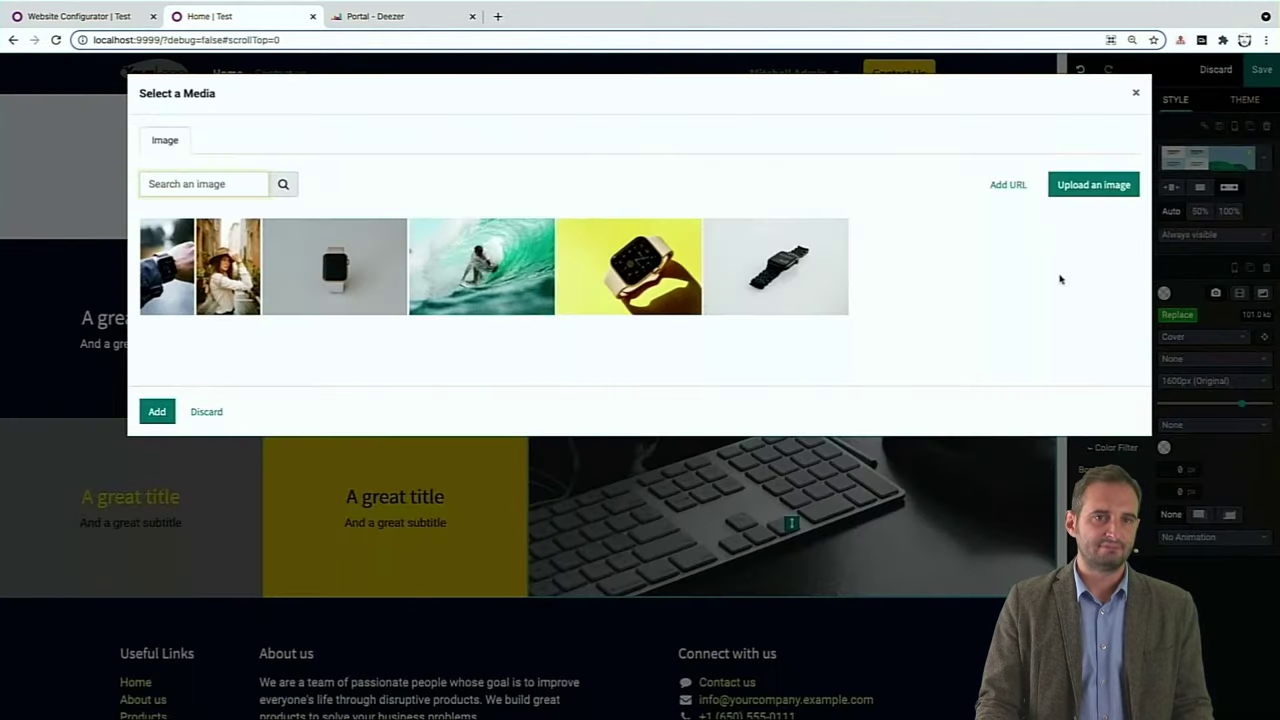
click(368, 279)
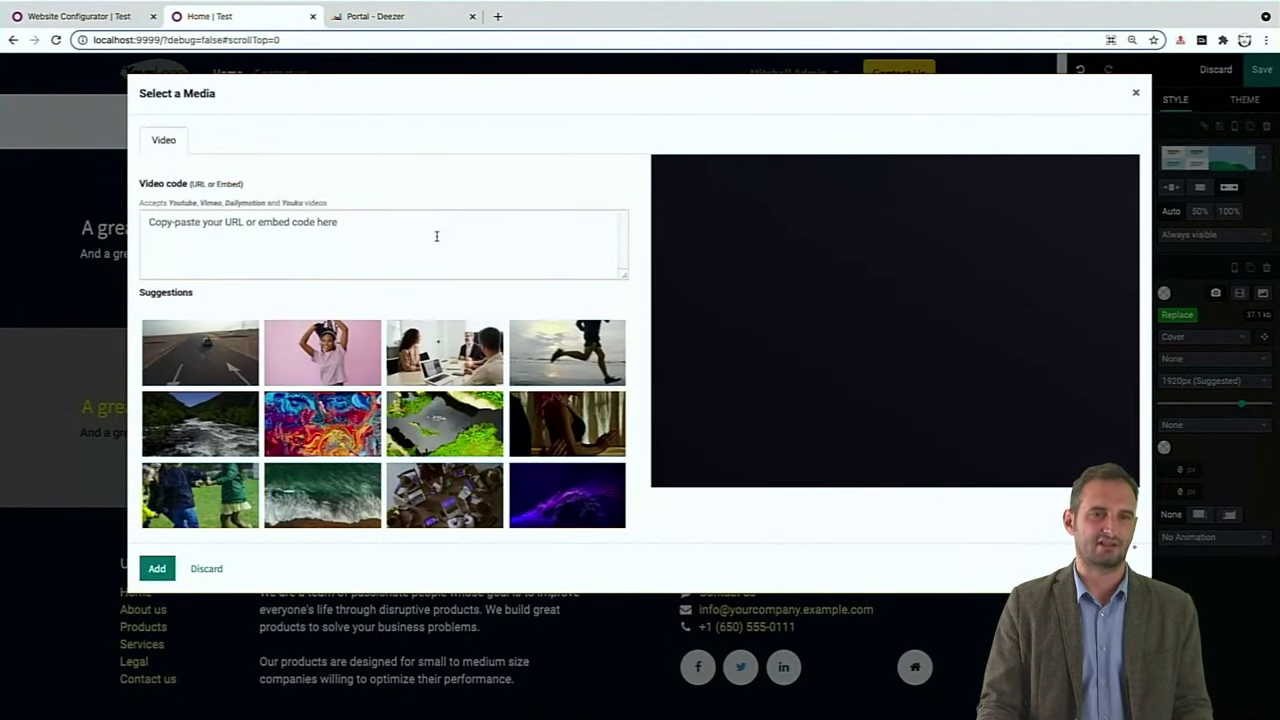
text(https://player.vimeo.com/video/414790269)
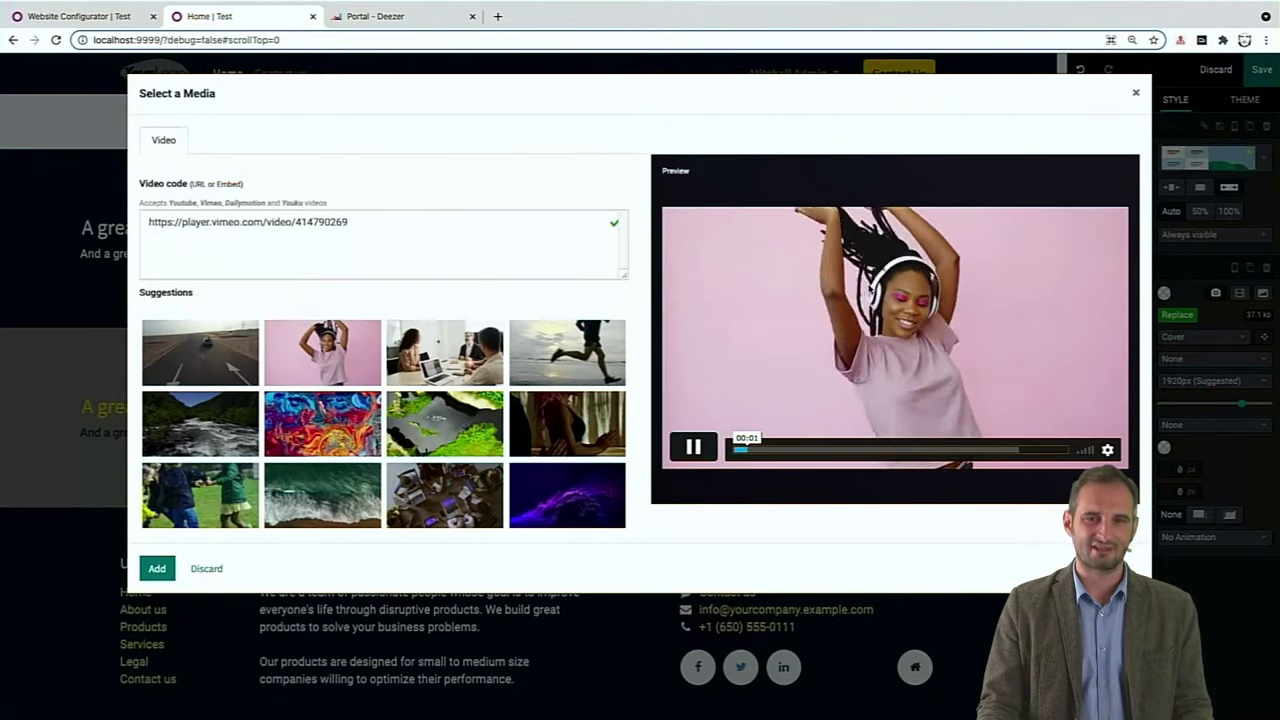
click(158, 567)
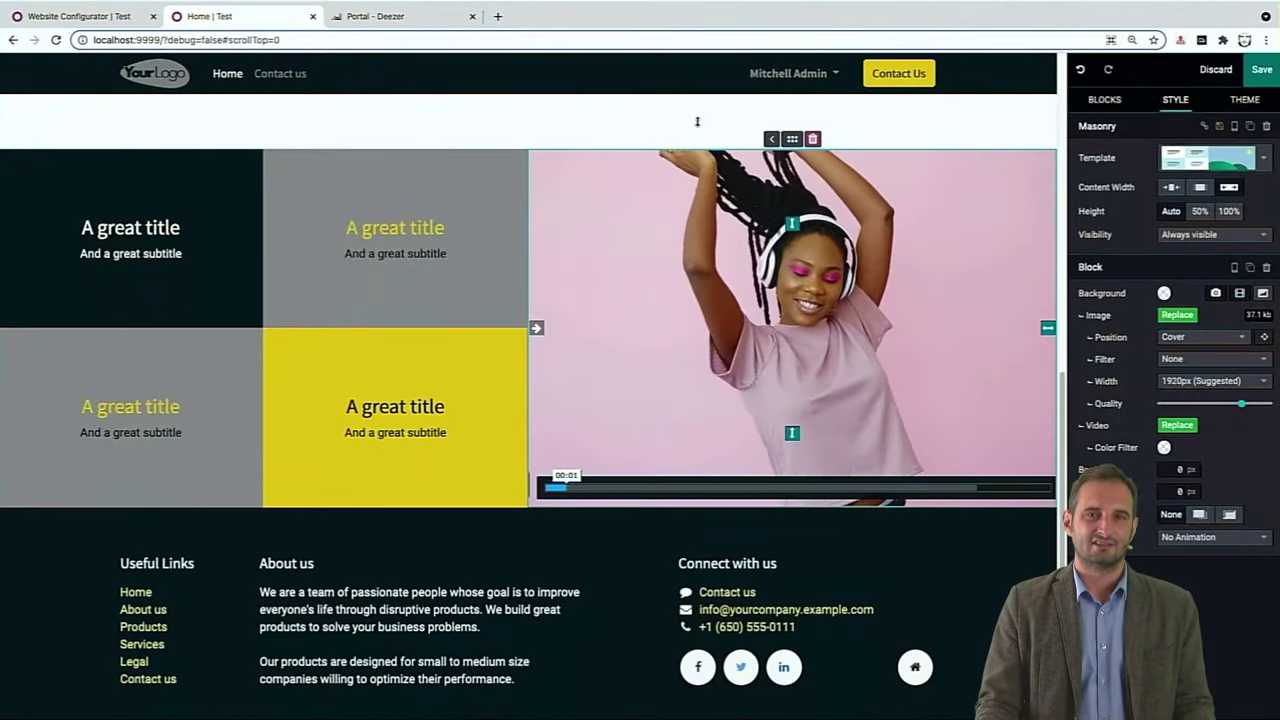
click(694, 122)
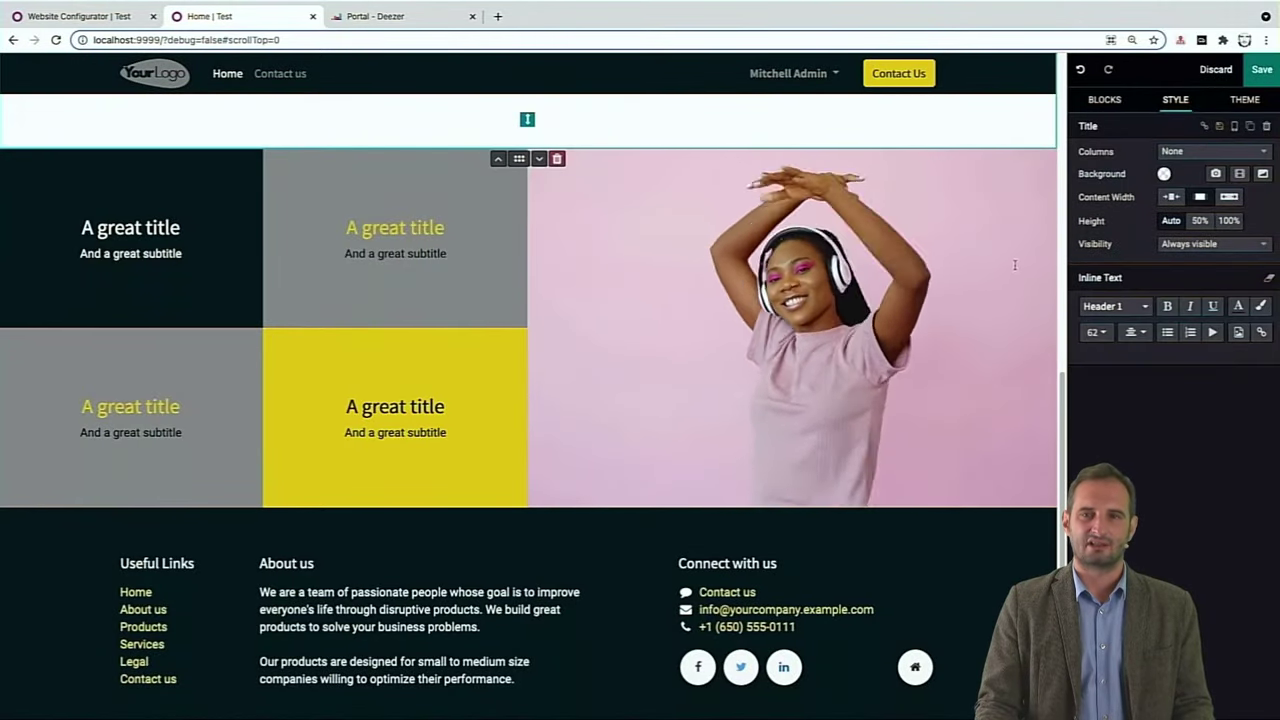
click(1105, 99)
drag(1172, 248, 594, 505)
click(597, 364)
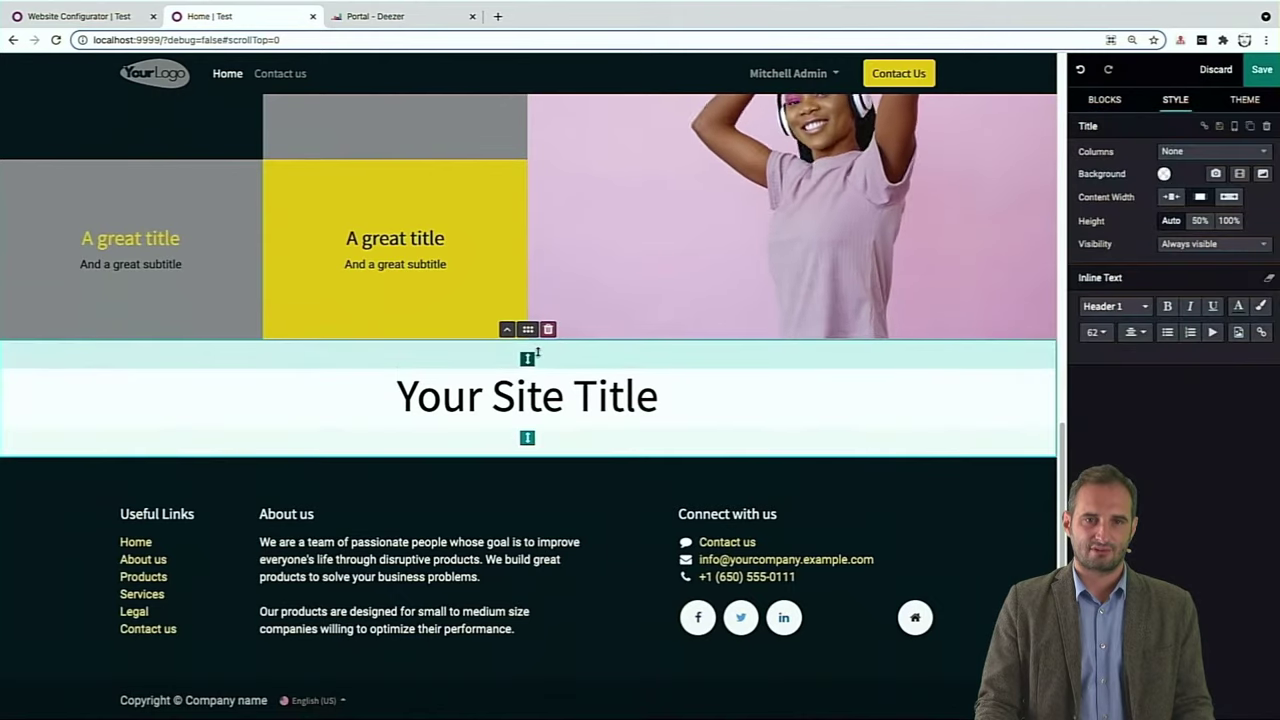
drag(530, 345, 943, 474)
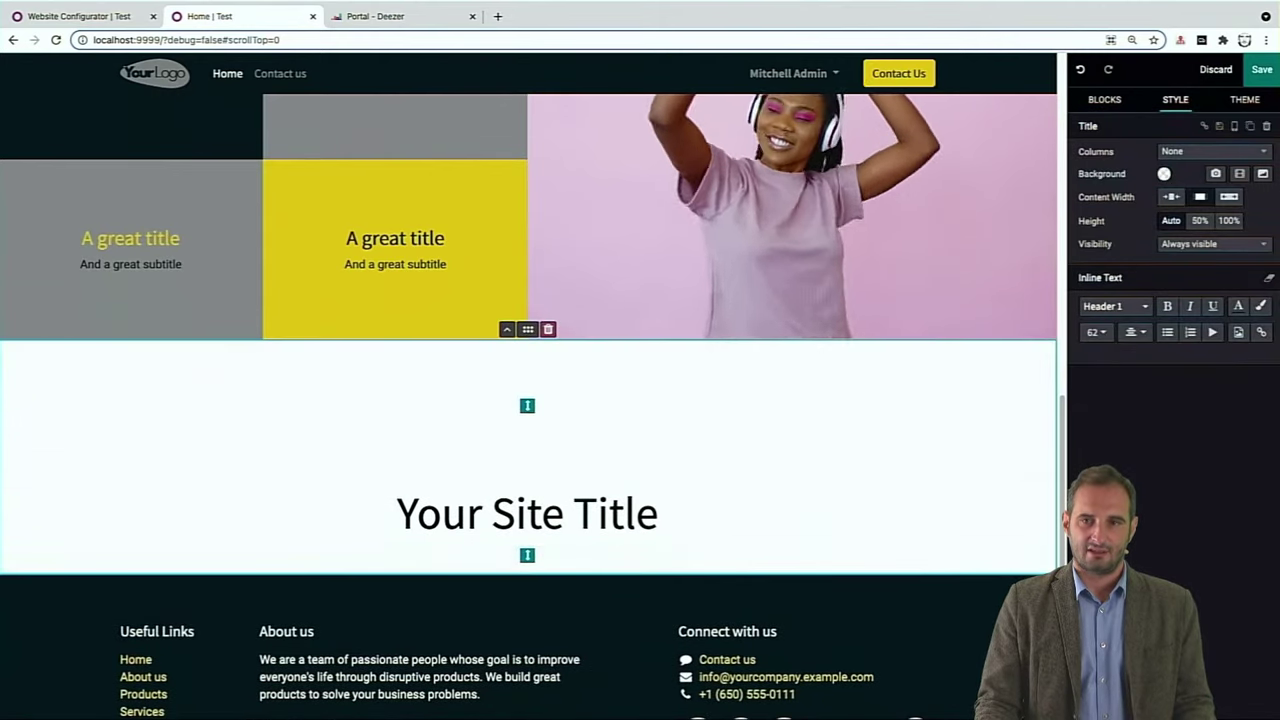
scroll(1050, 430, up, 2)
key(ctrl+z)
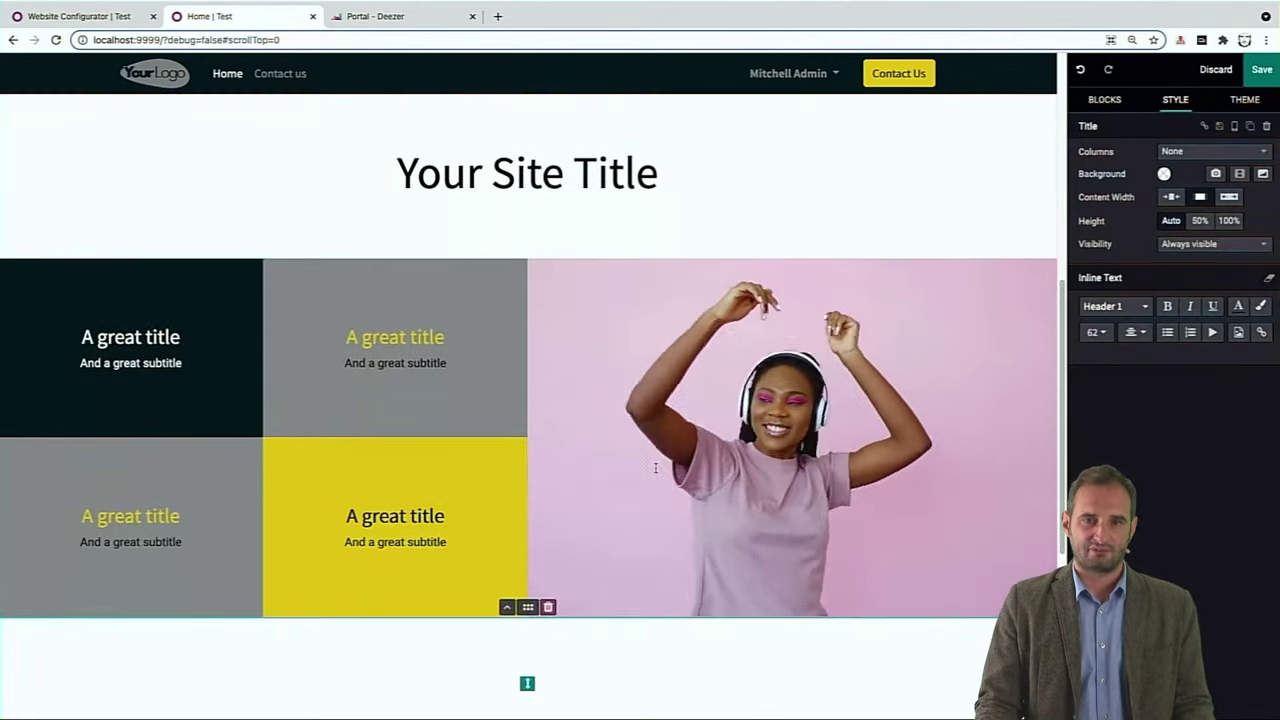
click(901, 352)
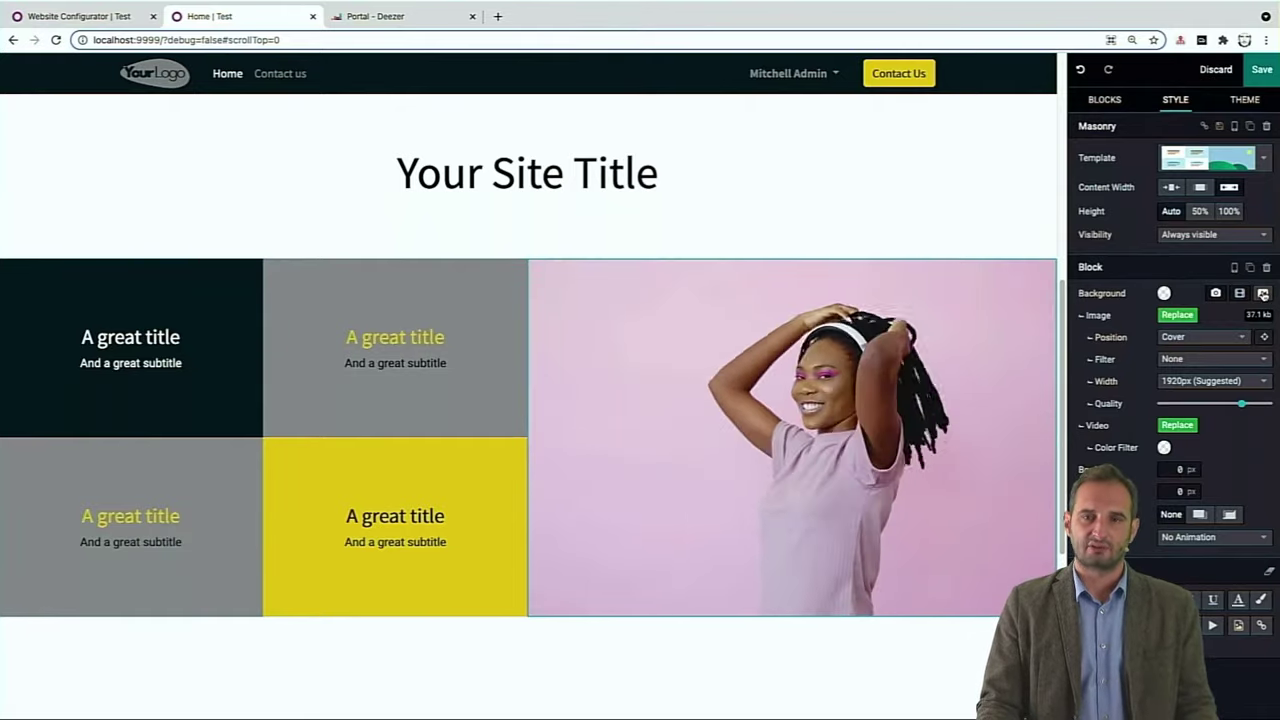
- Give the dark top-left tile an Origins 01 shape flipped both ways, then select the lower-left block
click(1262, 293)
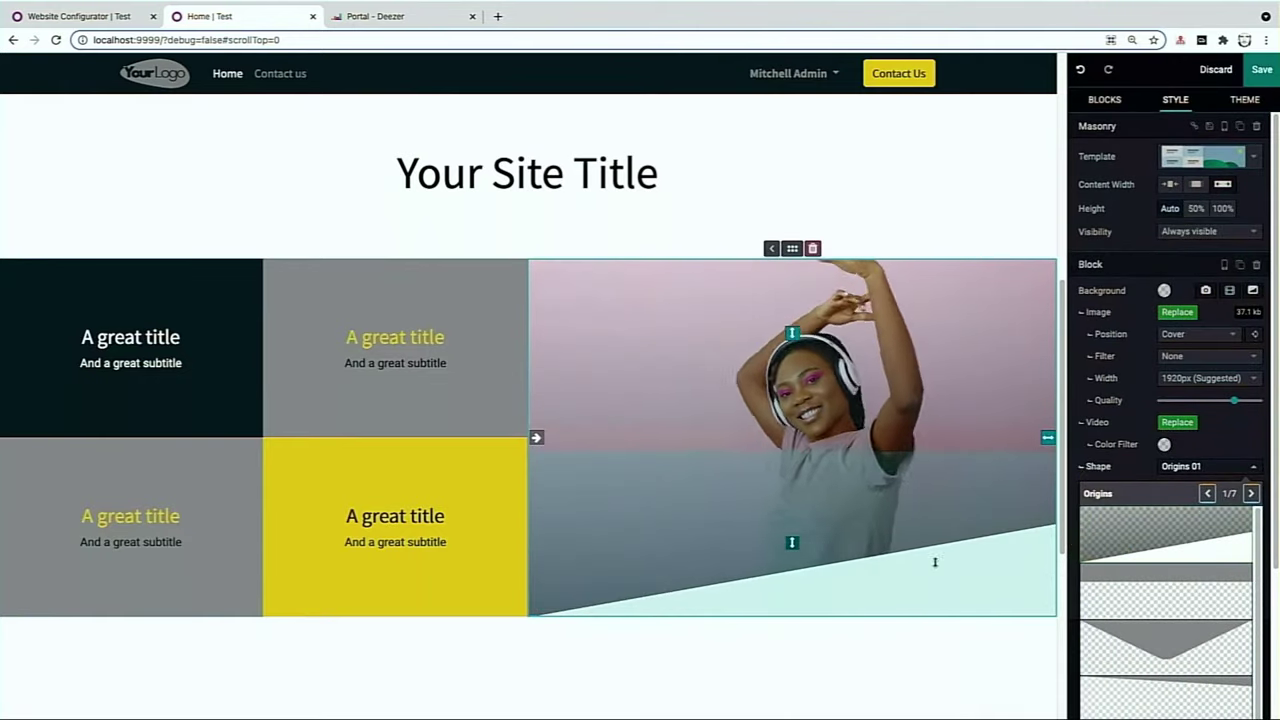
click(212, 295)
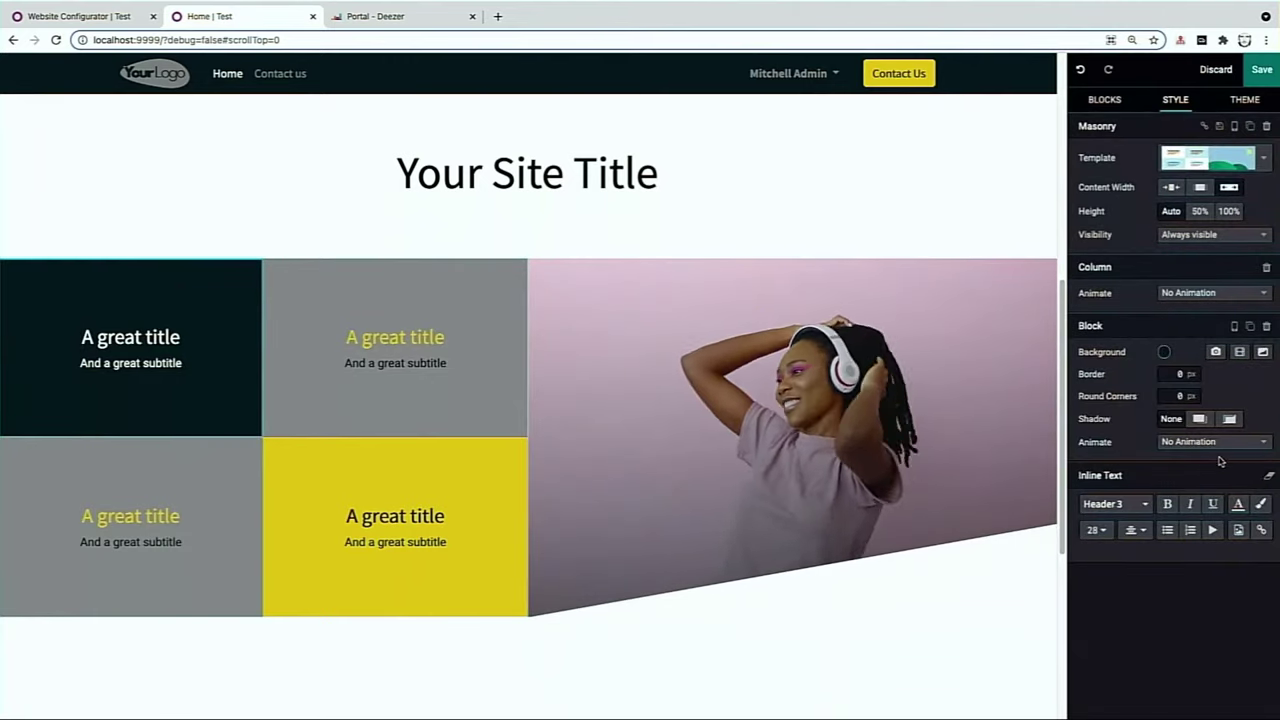
click(1264, 353)
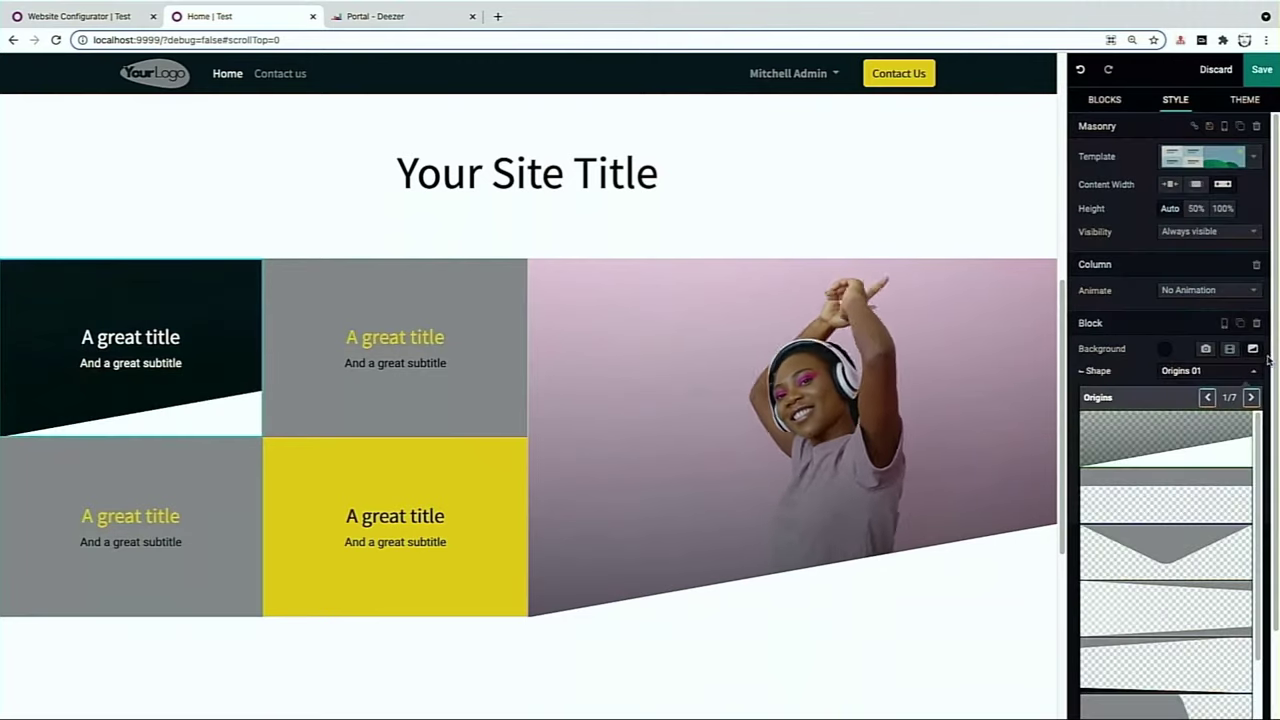
click(1143, 370)
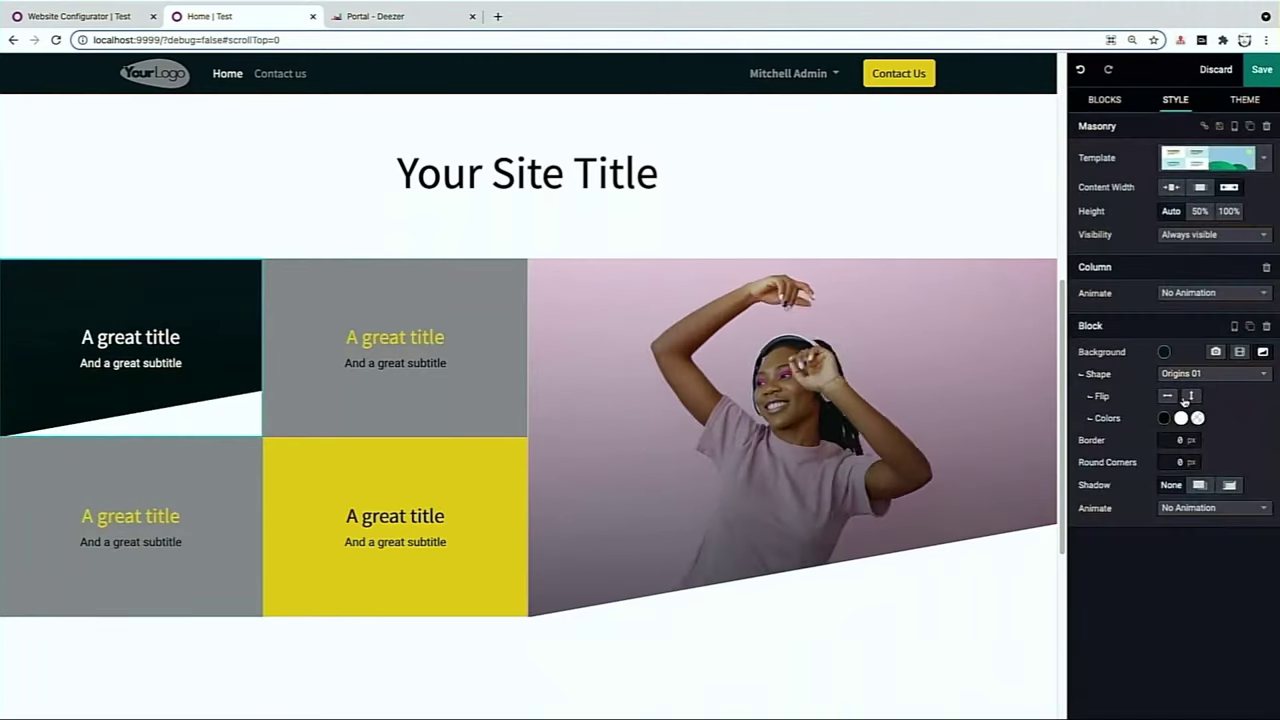
click(1168, 397)
click(1191, 396)
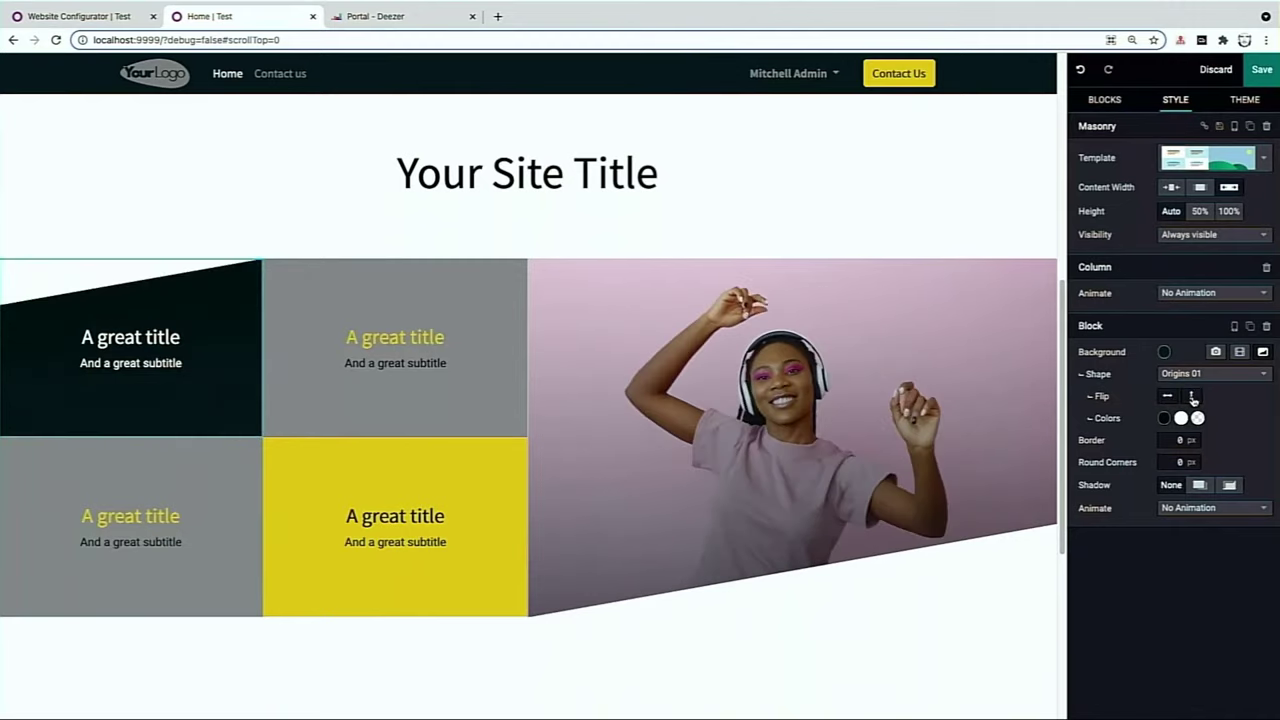
click(290, 230)
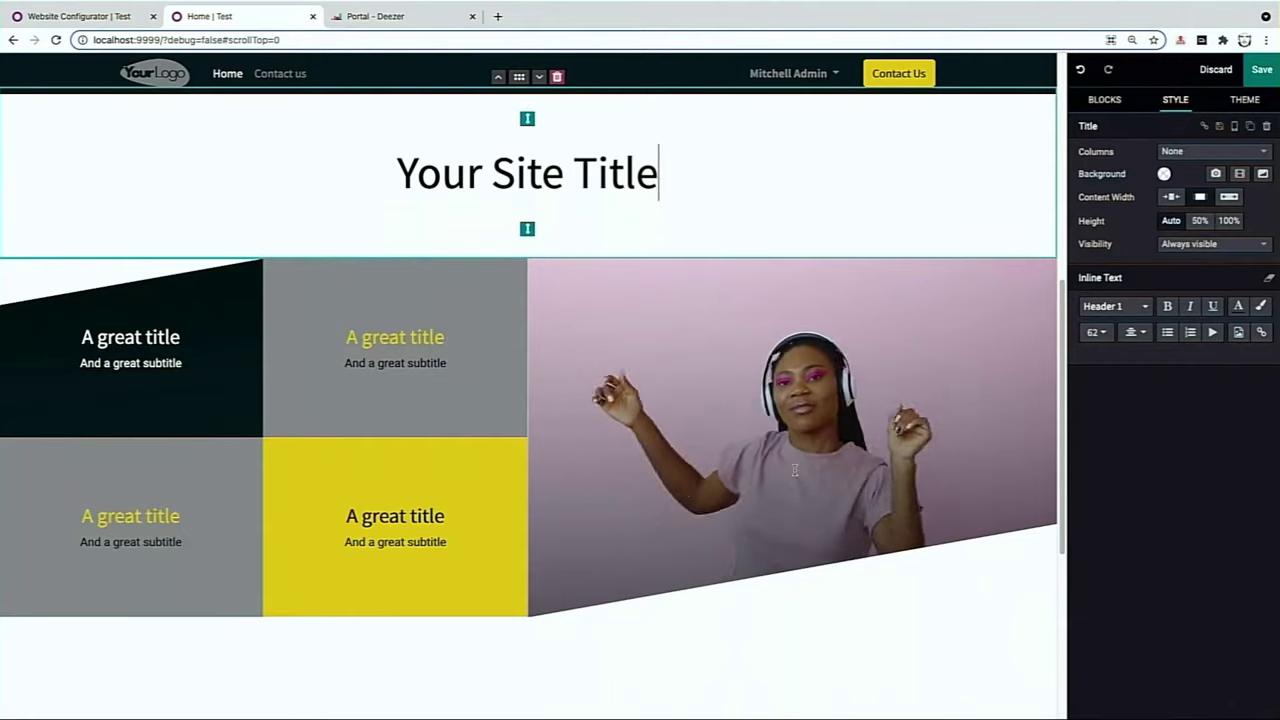
click(173, 455)
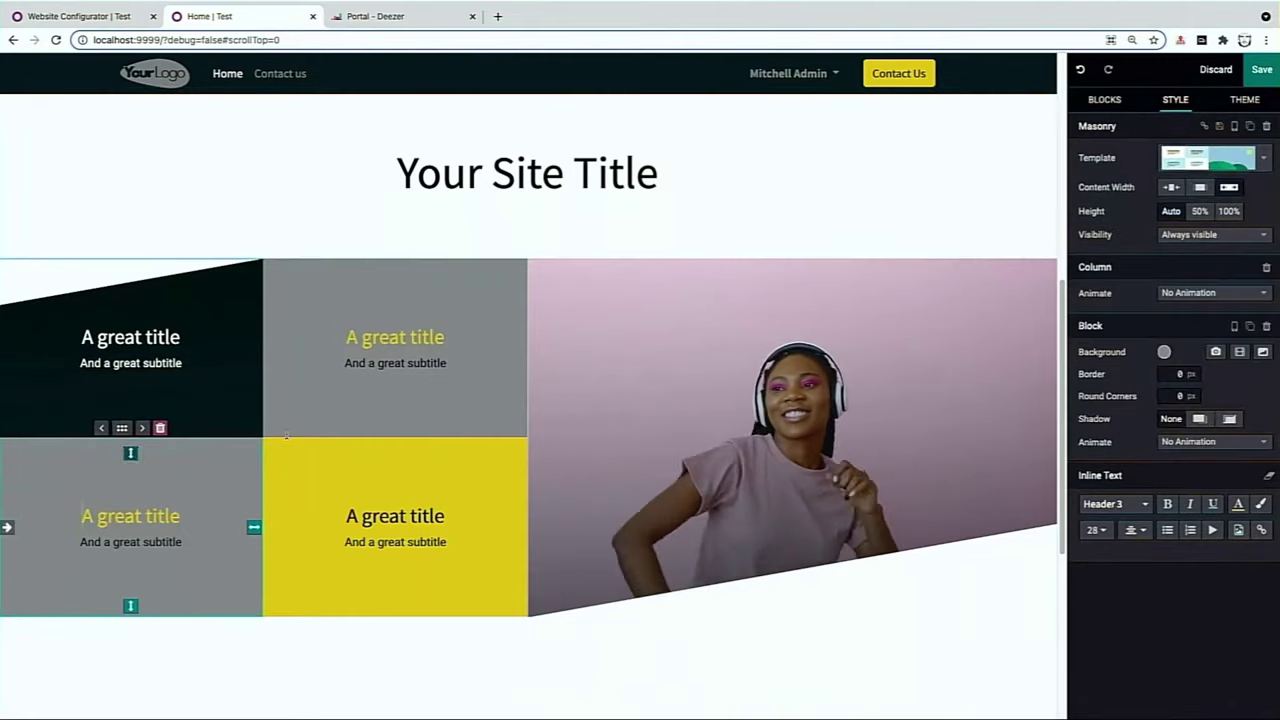
- Put the woman-with-hat photo behind the lower-left block and the yellow watch photo behind the top-middle block
click(1216, 352)
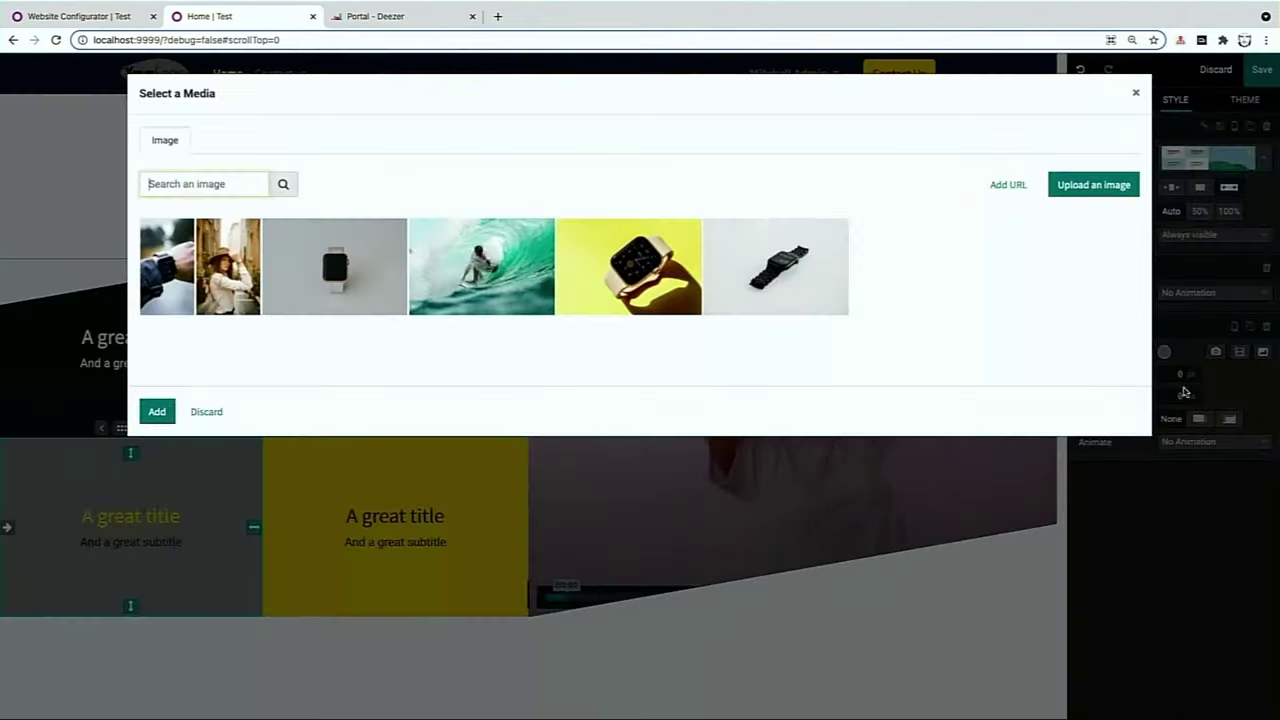
click(205, 269)
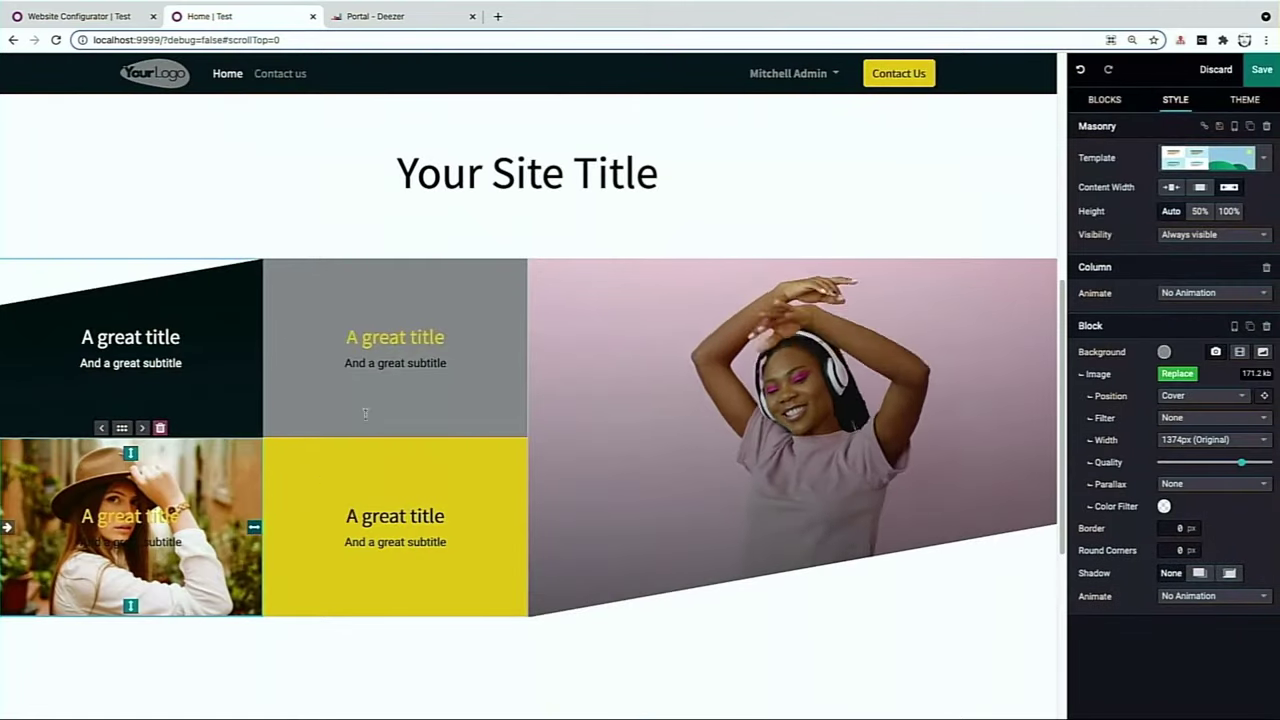
click(449, 422)
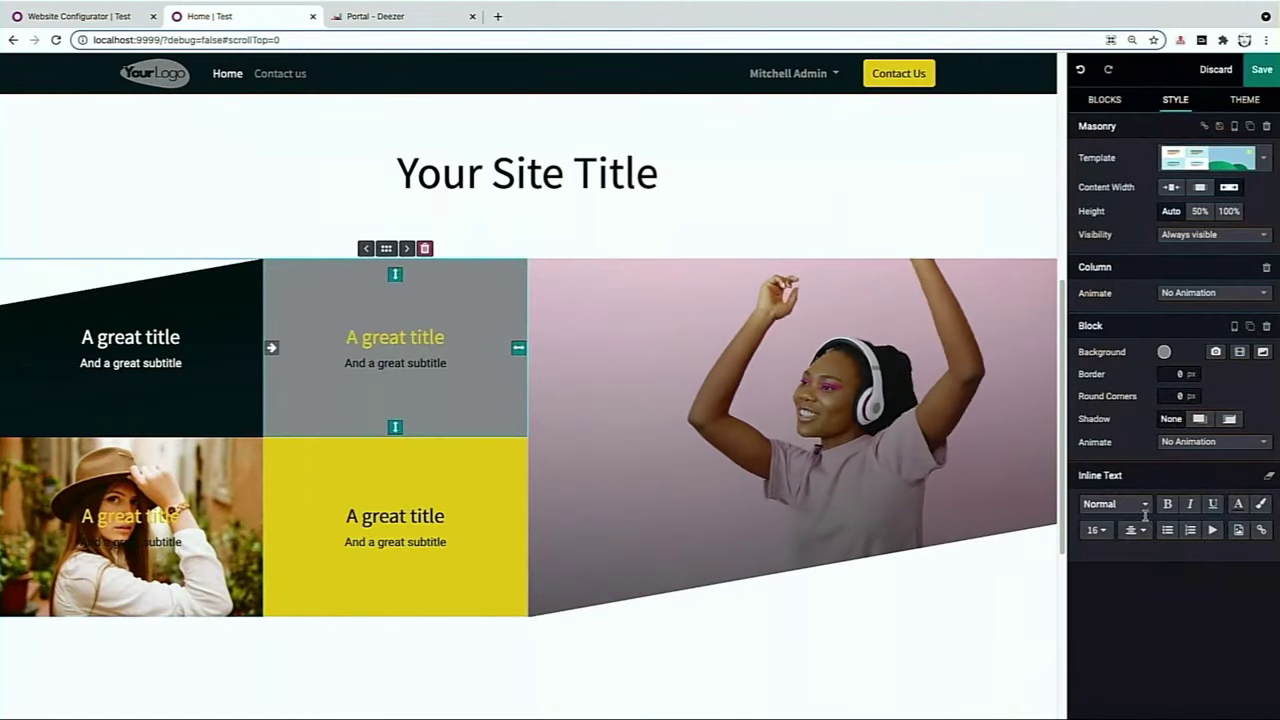
click(1216, 352)
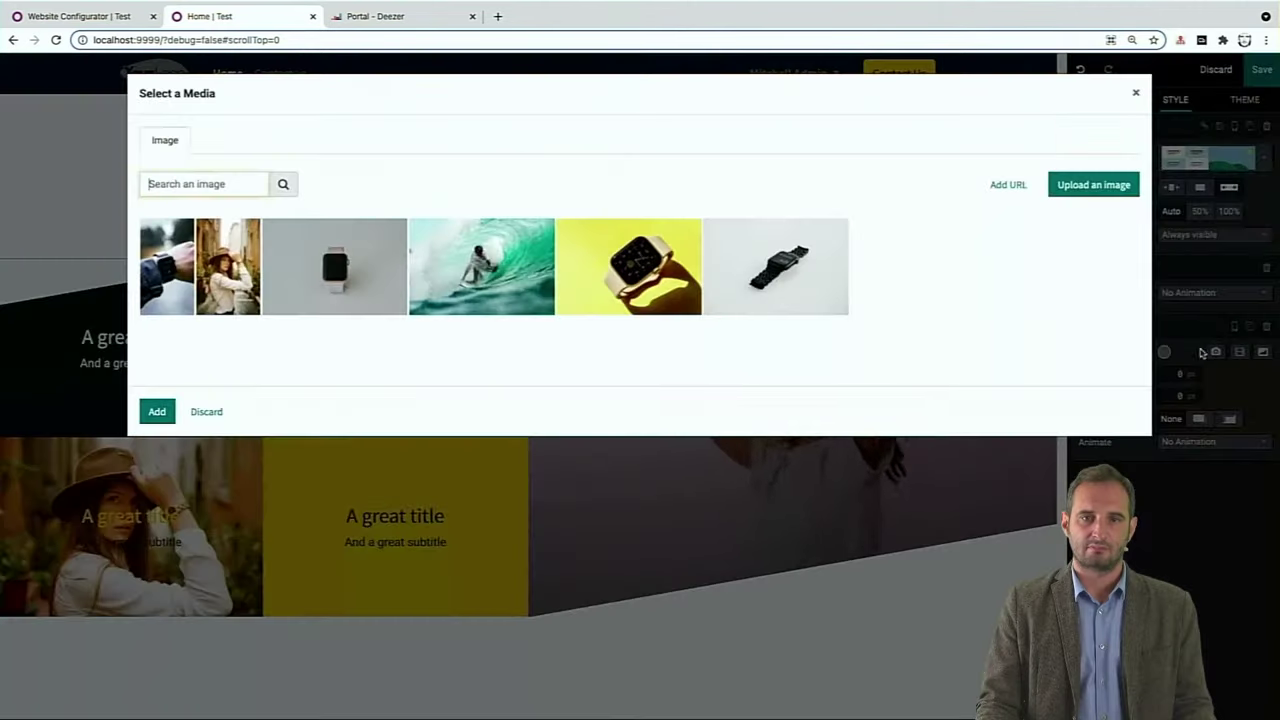
double_click(596, 280)
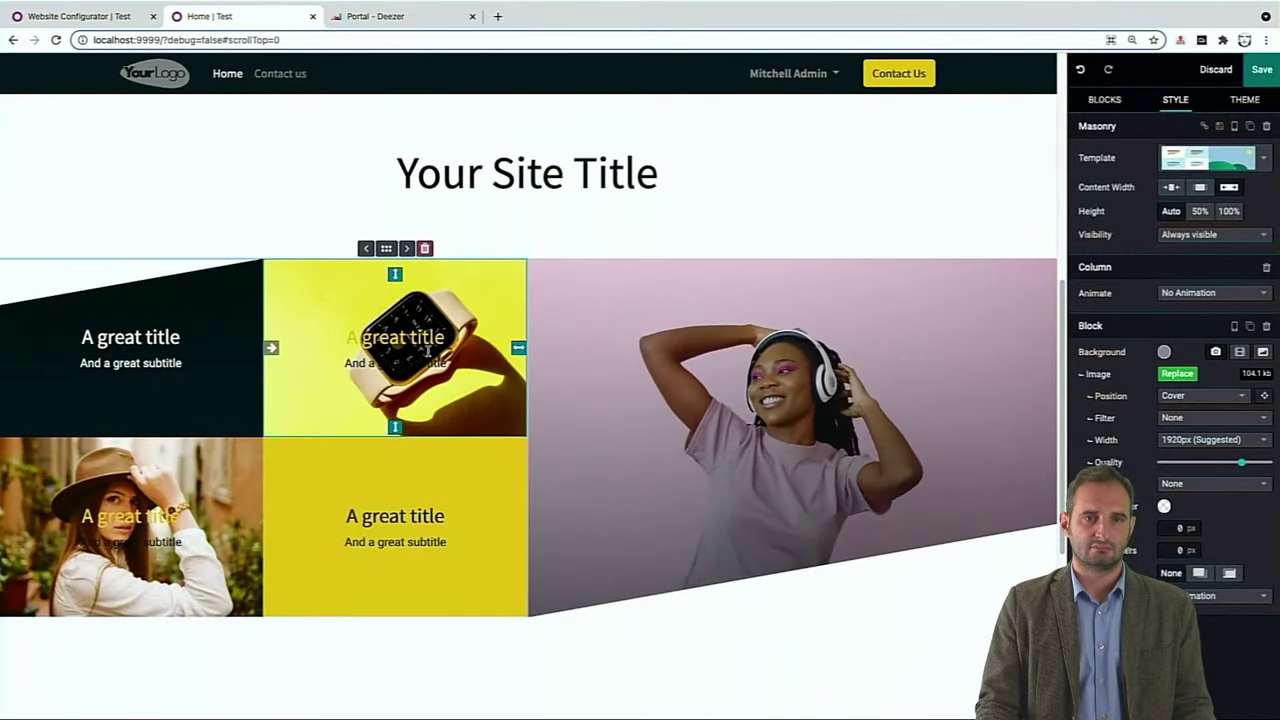
- Delete the title and subtitle text from the yellow watch block
click(428, 350)
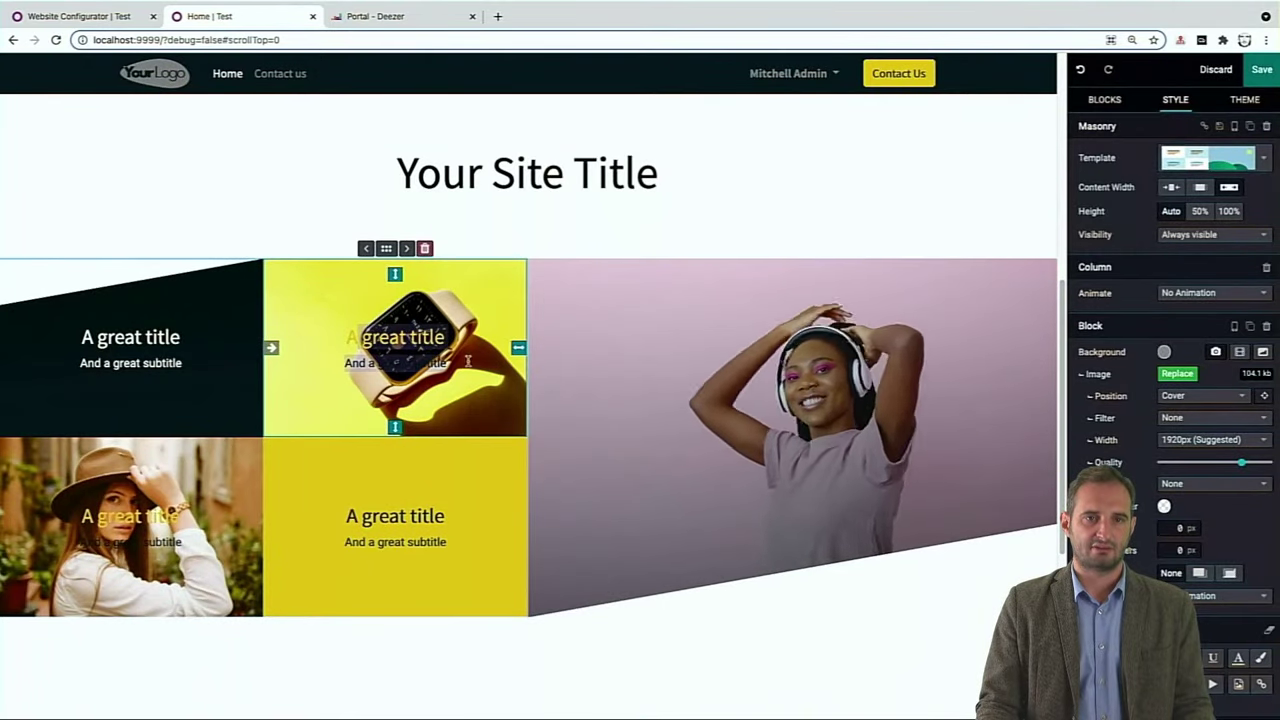
key(ctrl+a)
key(BackSpace)
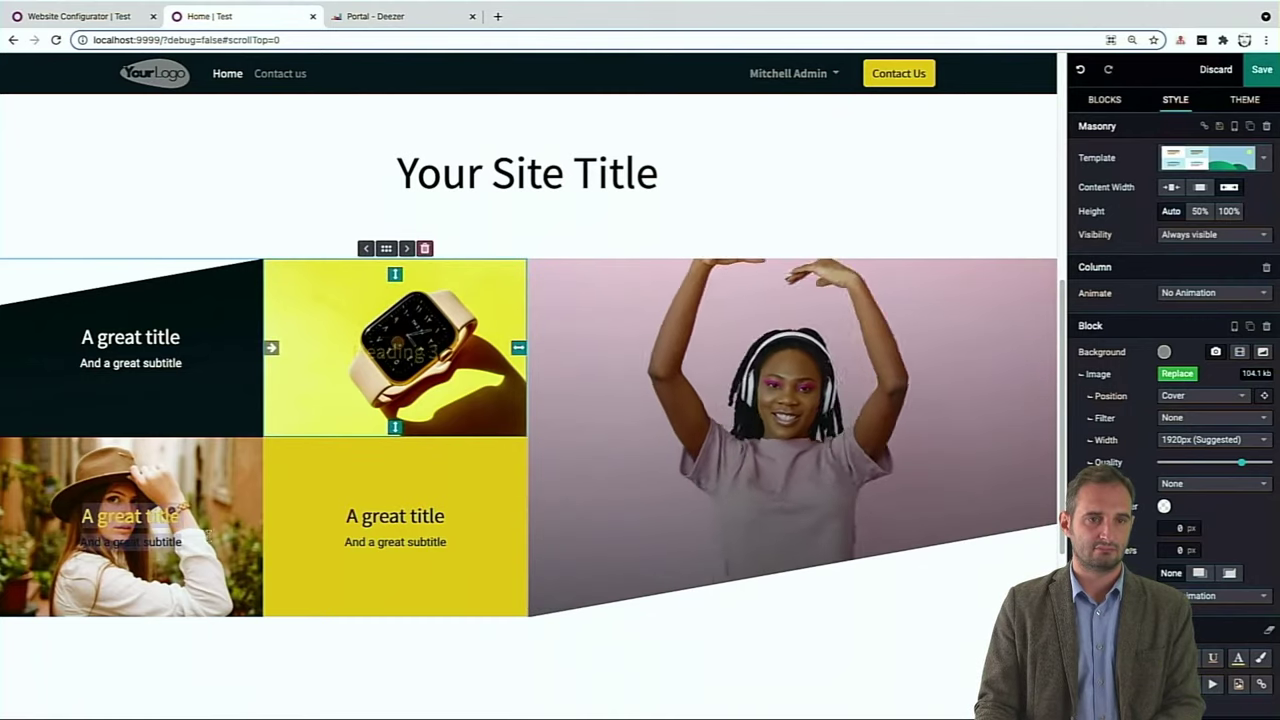
click(130, 520)
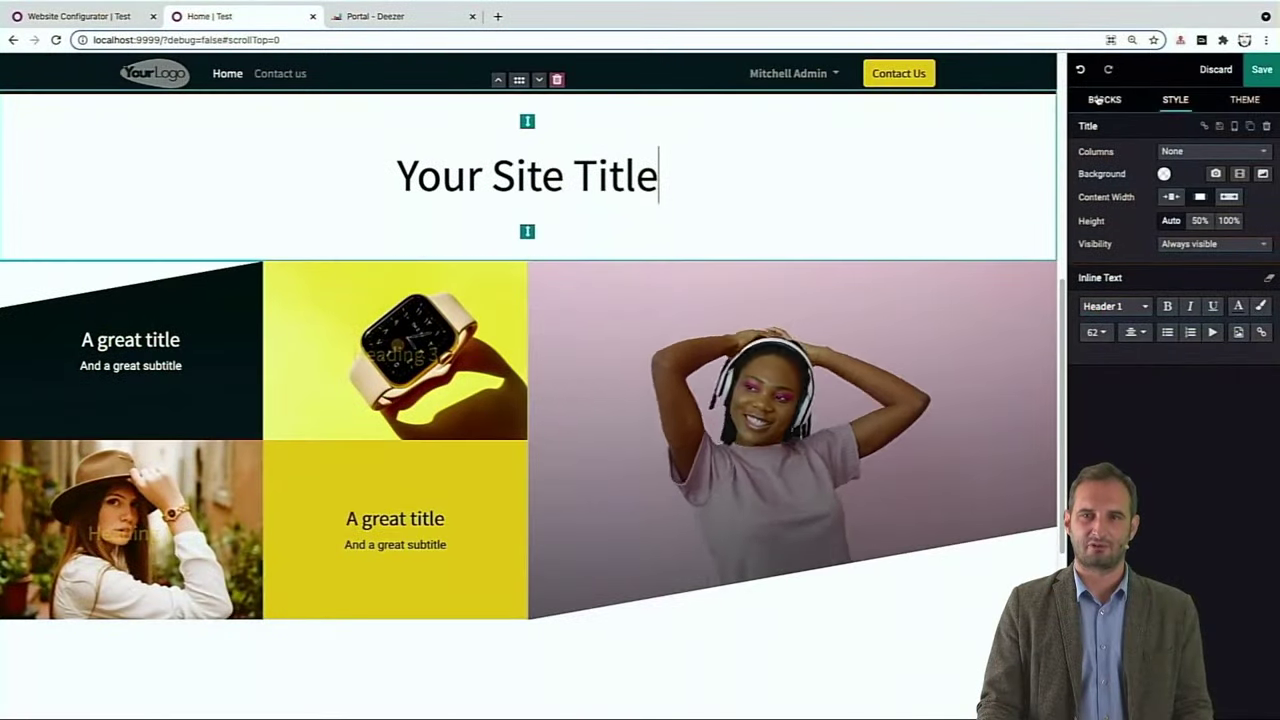
- Drag an Embed Code block from Dynamic Content to below the second title, above the footer
click(1105, 99)
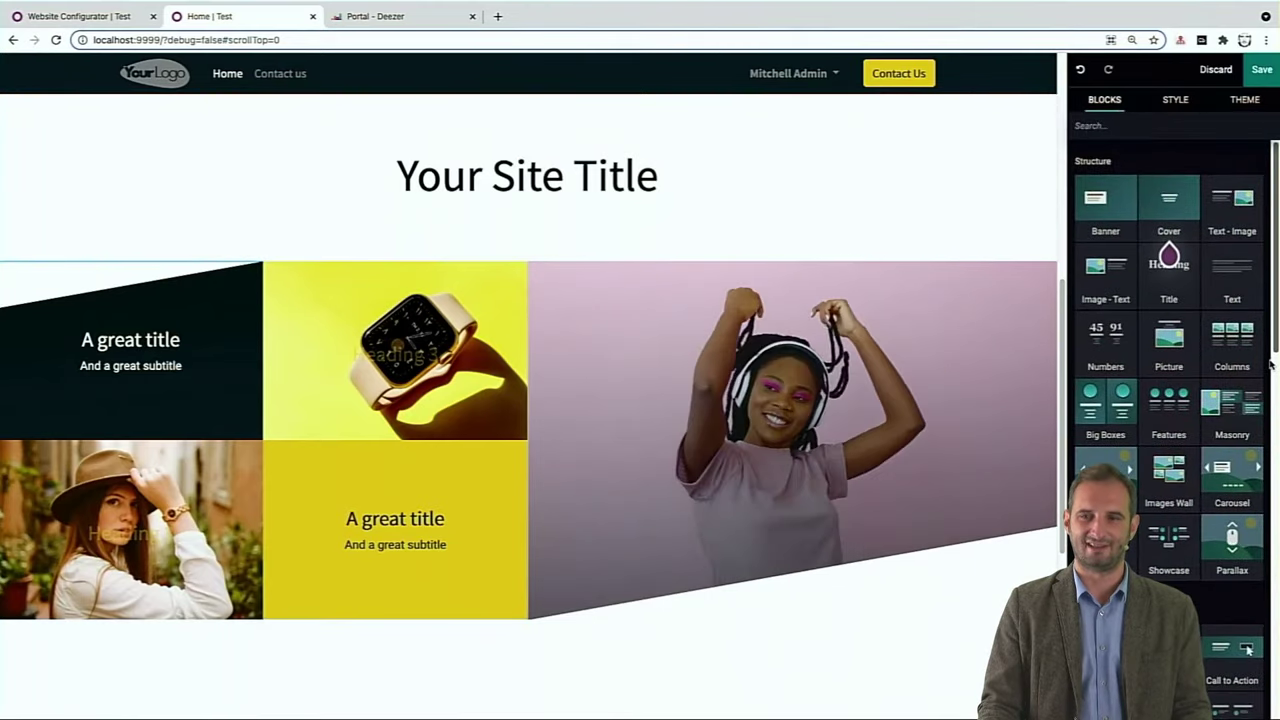
scroll(1248, 640, down, 6)
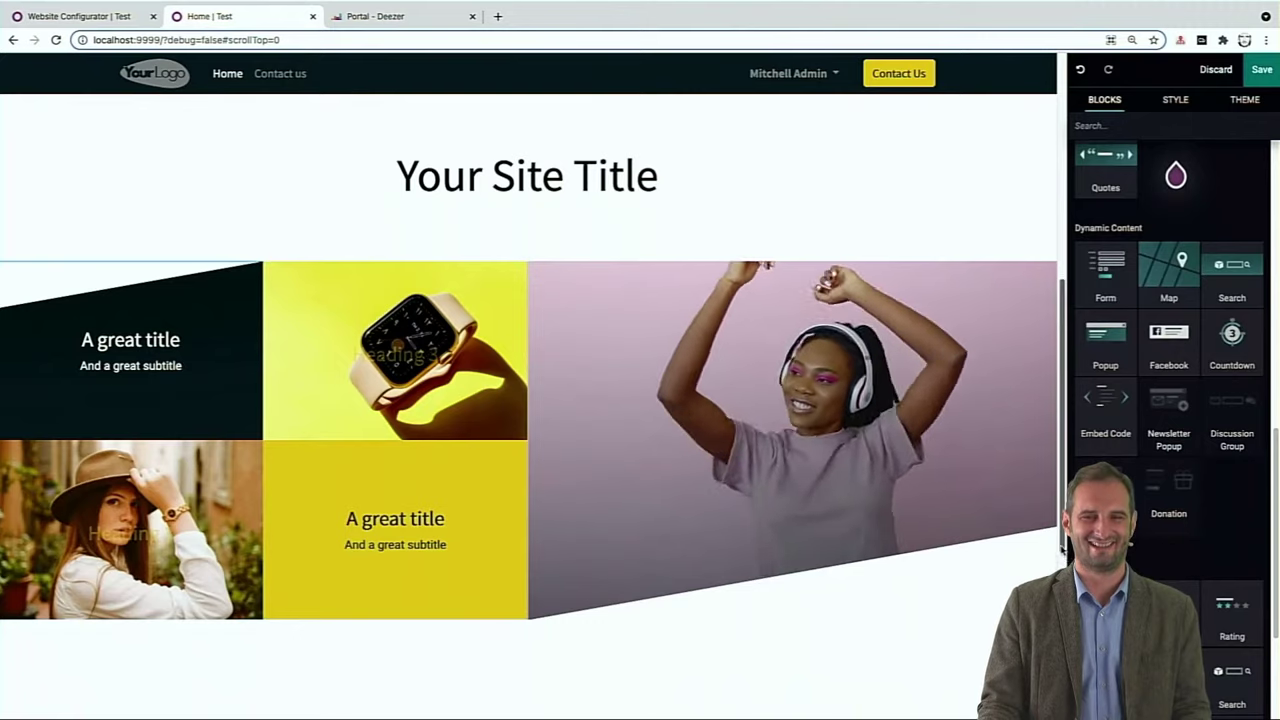
scroll(528, 400, down, 4)
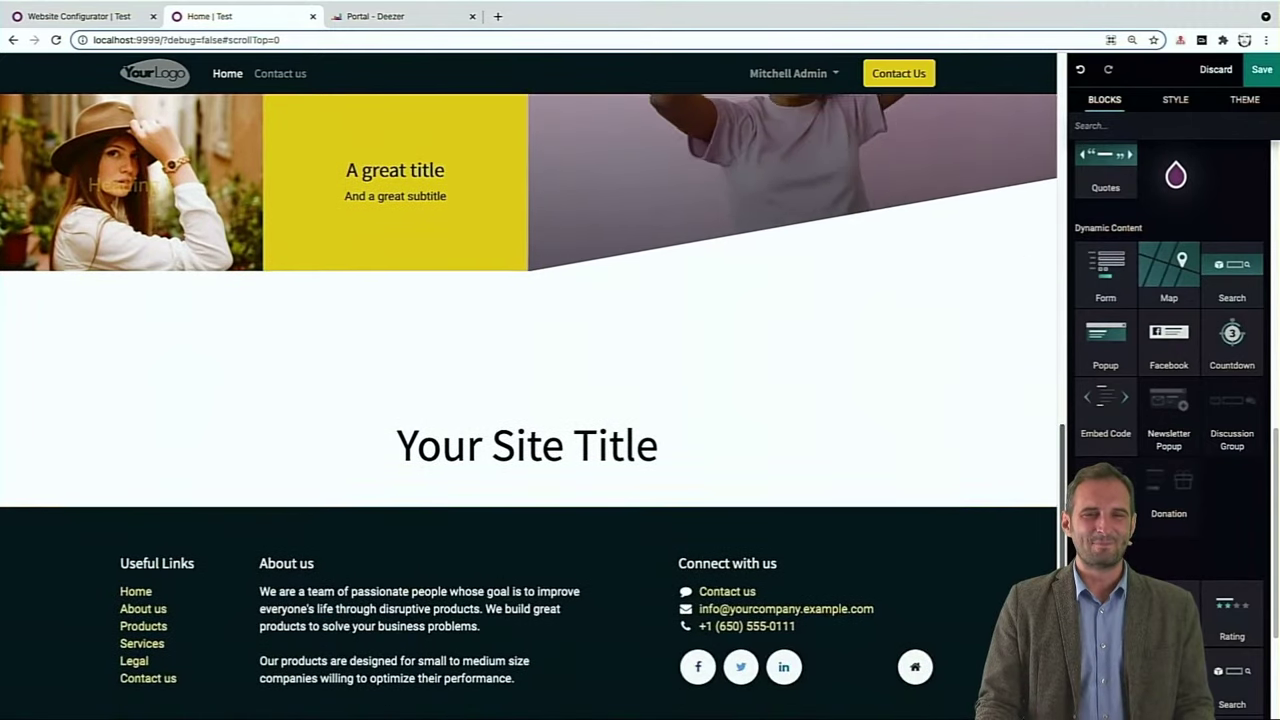
scroll(528, 400, up, 1)
scroll(528, 400, up, 1)
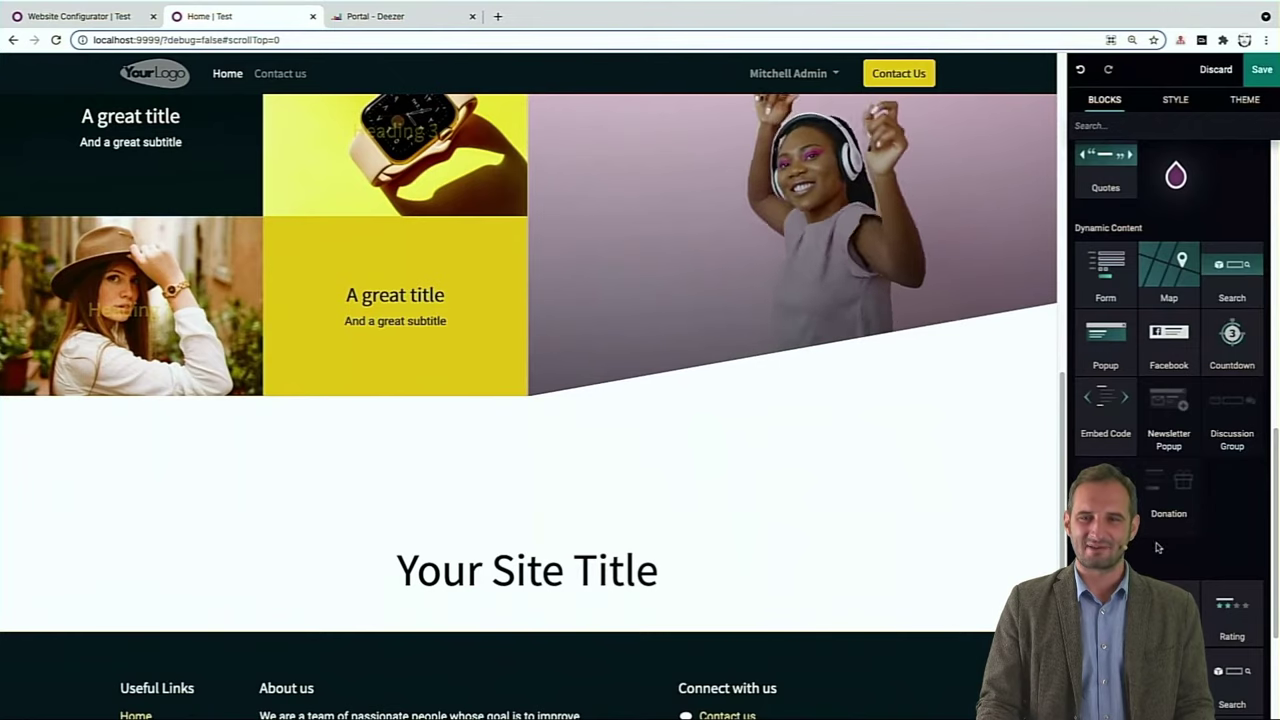
drag(1106, 400, 650, 629)
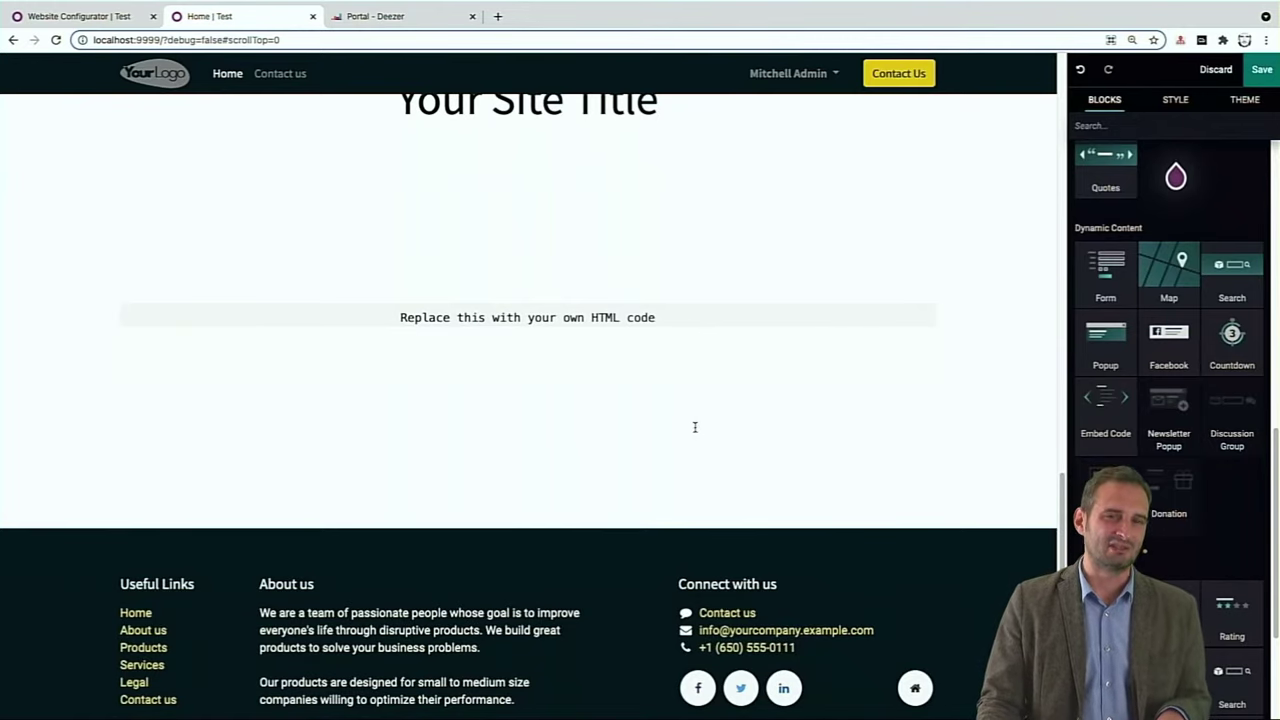
- Copy the dark Happy Hits playlist iframe code from Deezer Widget, then return to the editor
click(736, 325)
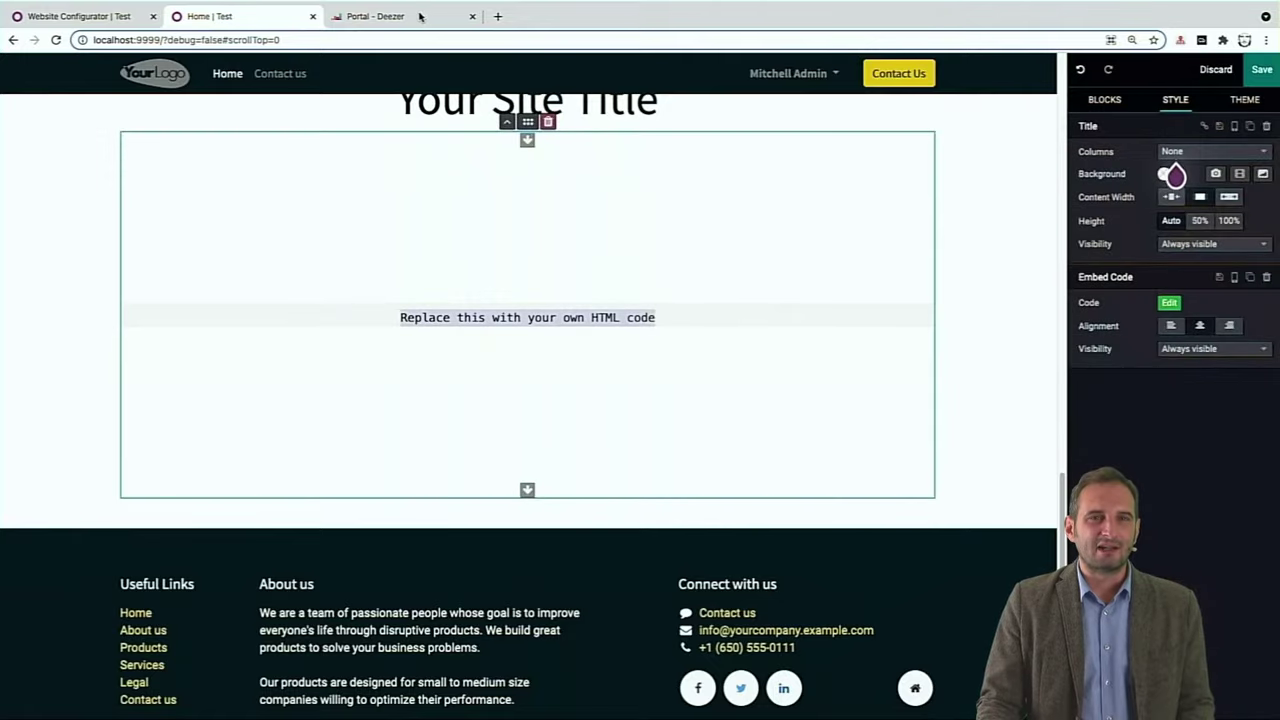
click(415, 19)
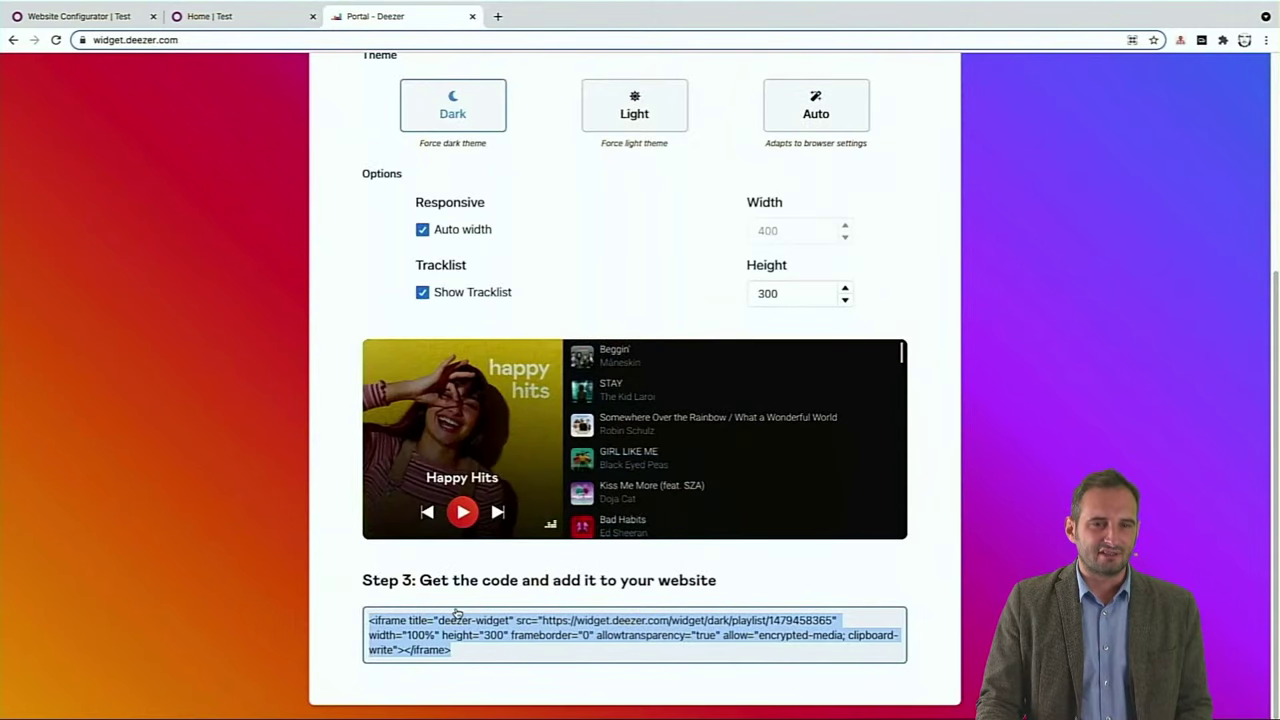
right_click(441, 631)
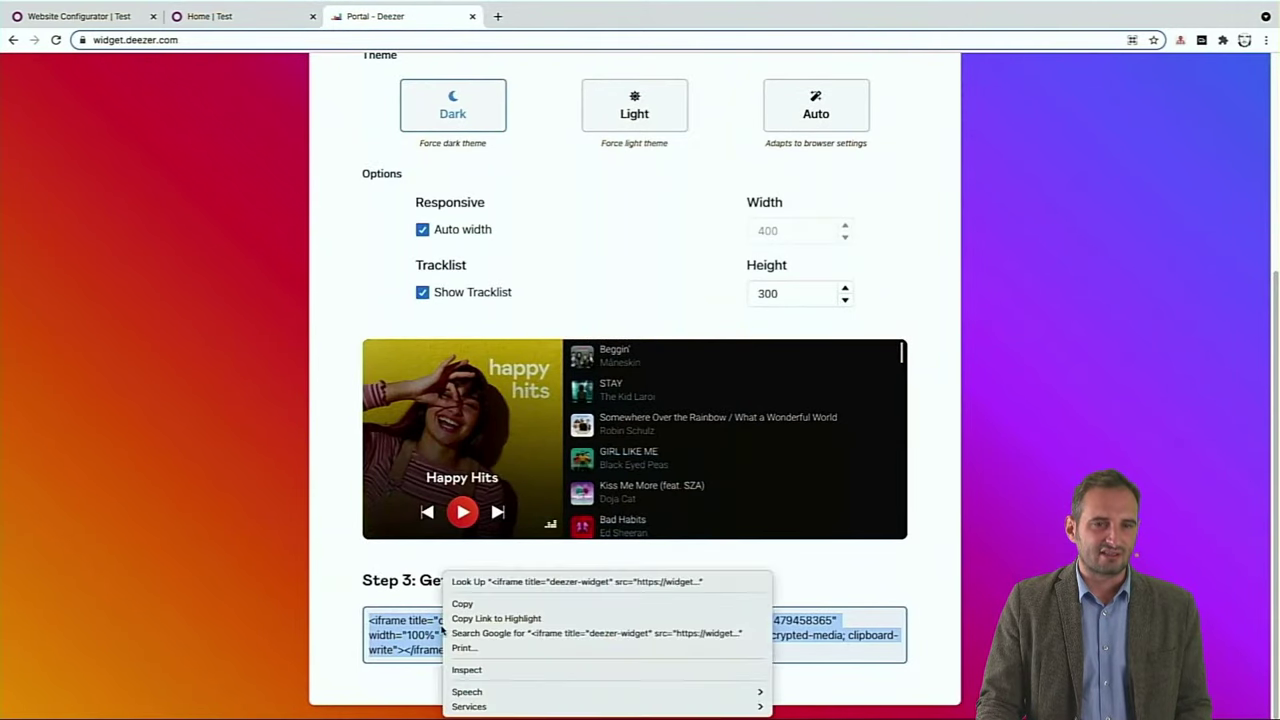
click(462, 604)
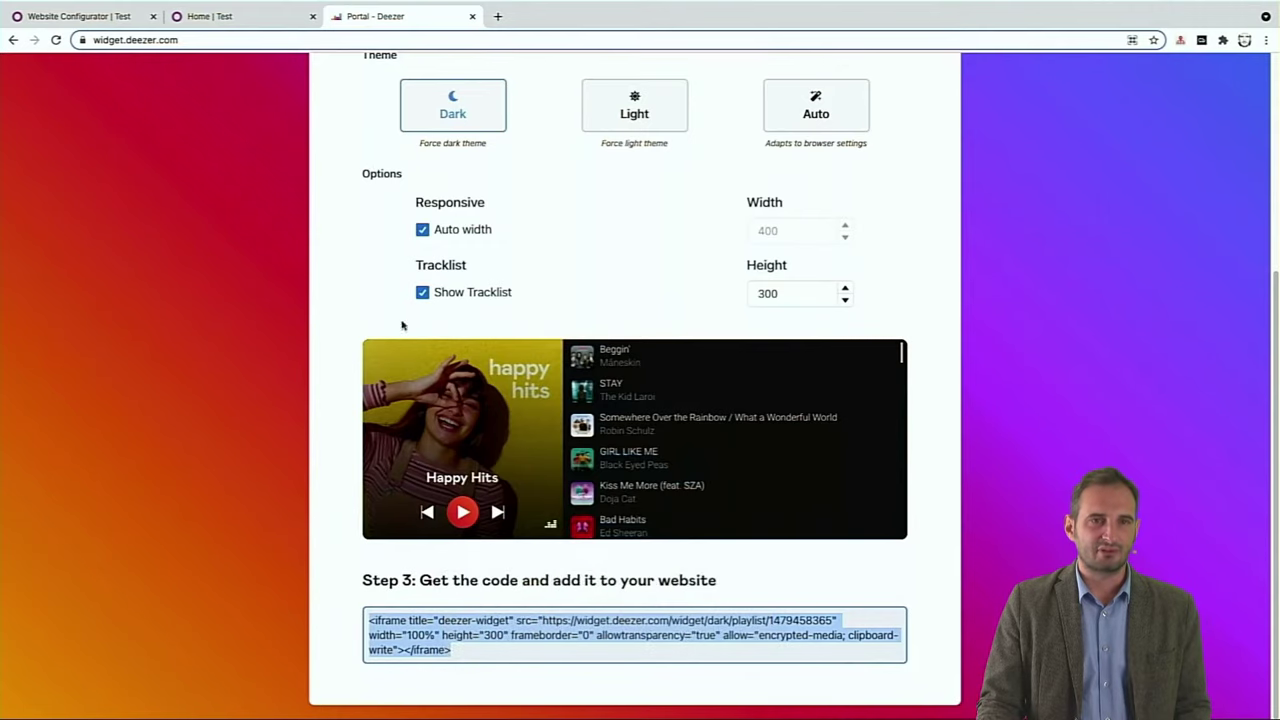
click(233, 20)
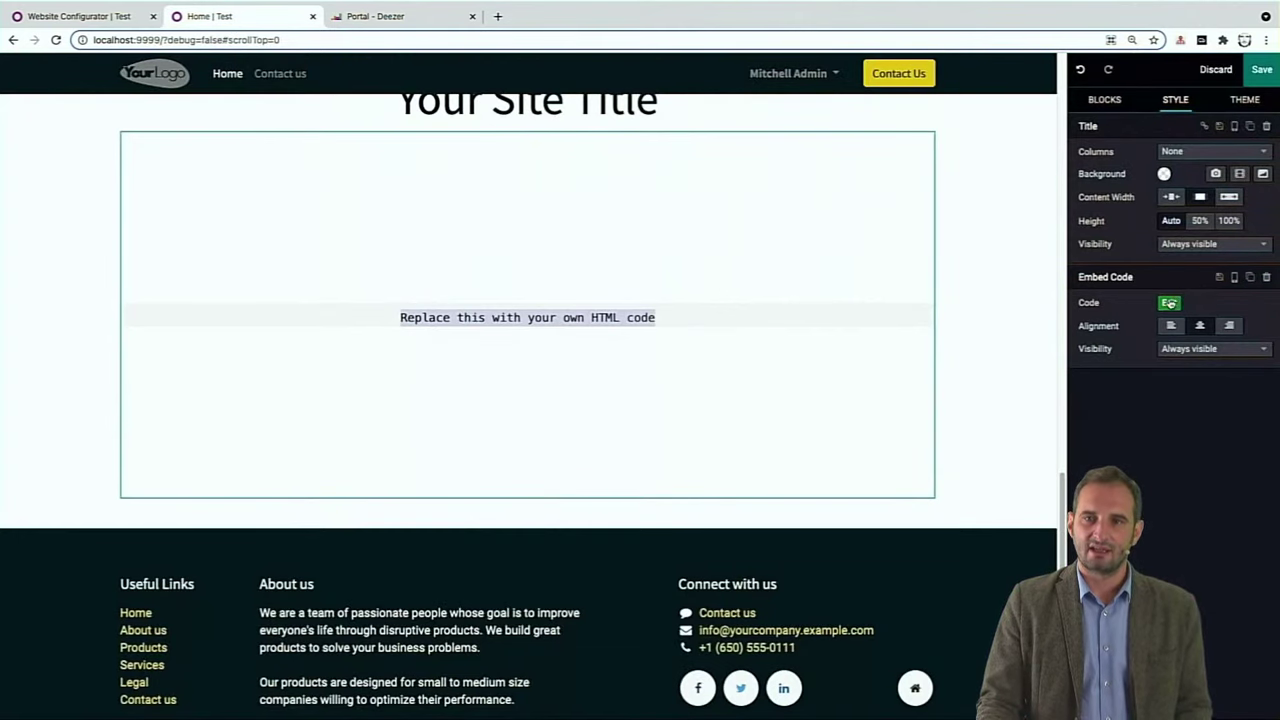
- Replace the Embed Code block's placeholder HTML with the Deezer Happy Hits iframe and save it
click(1169, 303)
key(shift+Up)
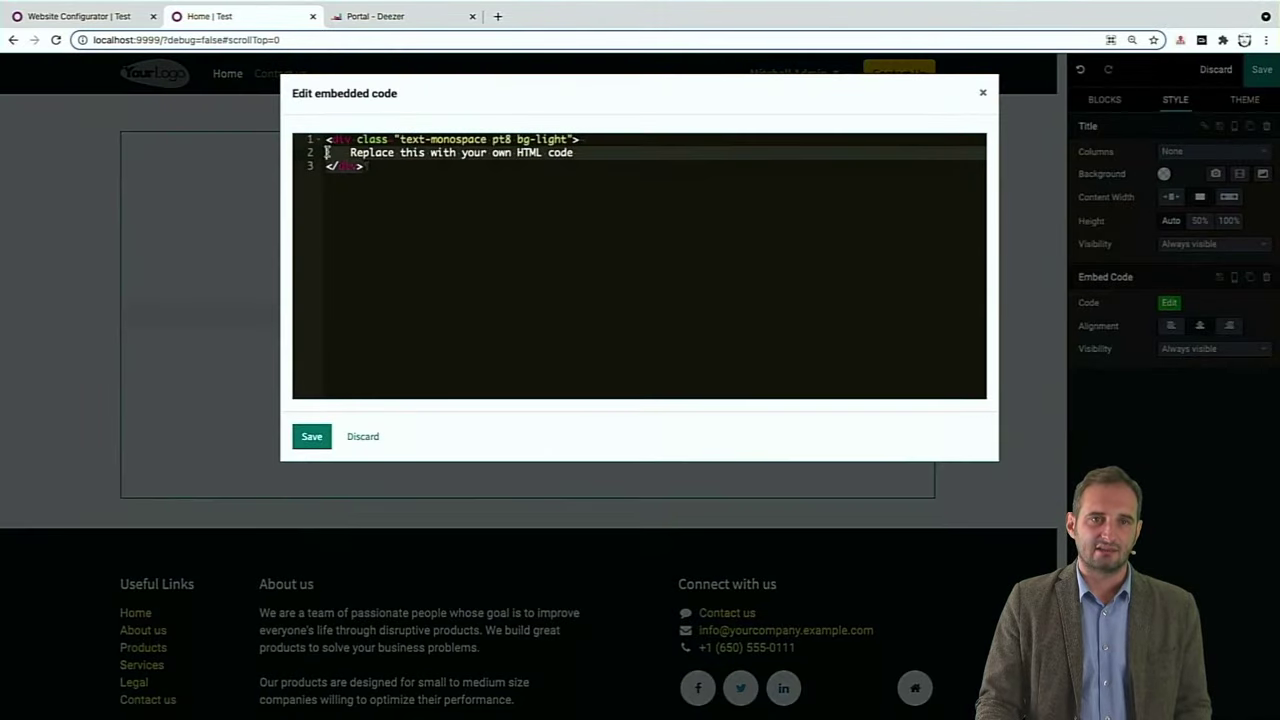
key(shift+Up)
key(shift+Home)
key(BackSpace)
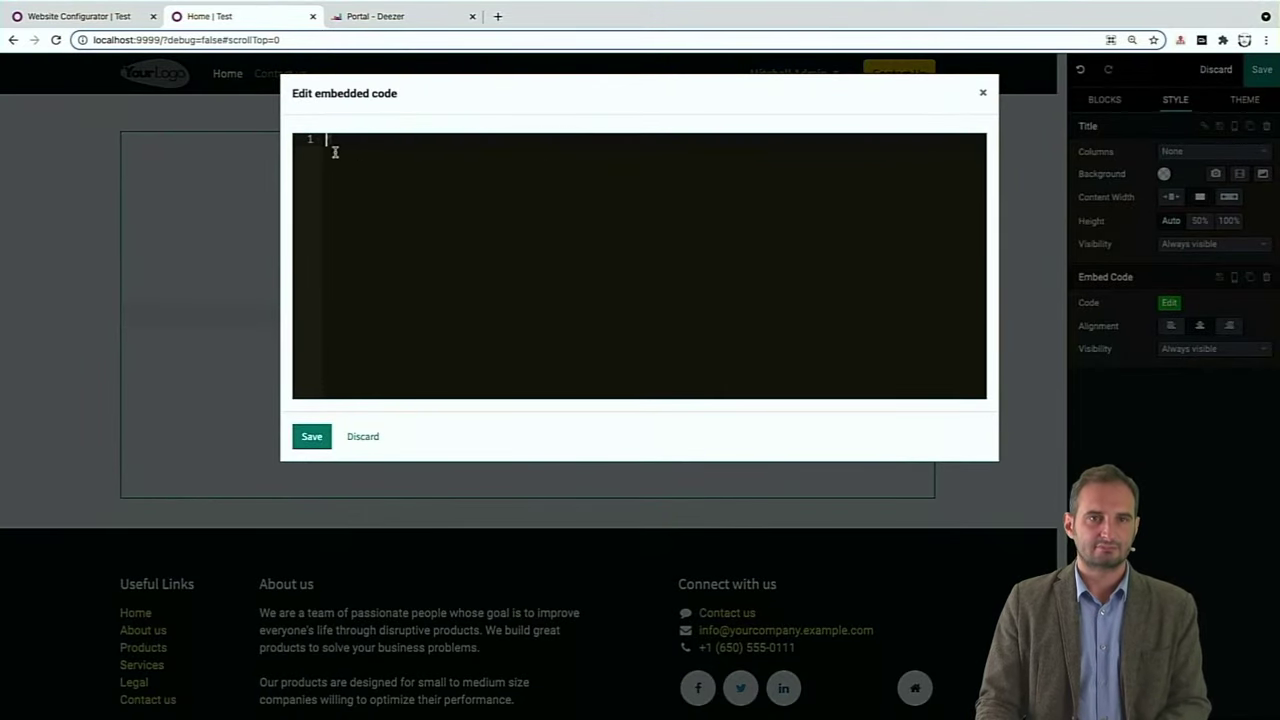
right_click(343, 150)
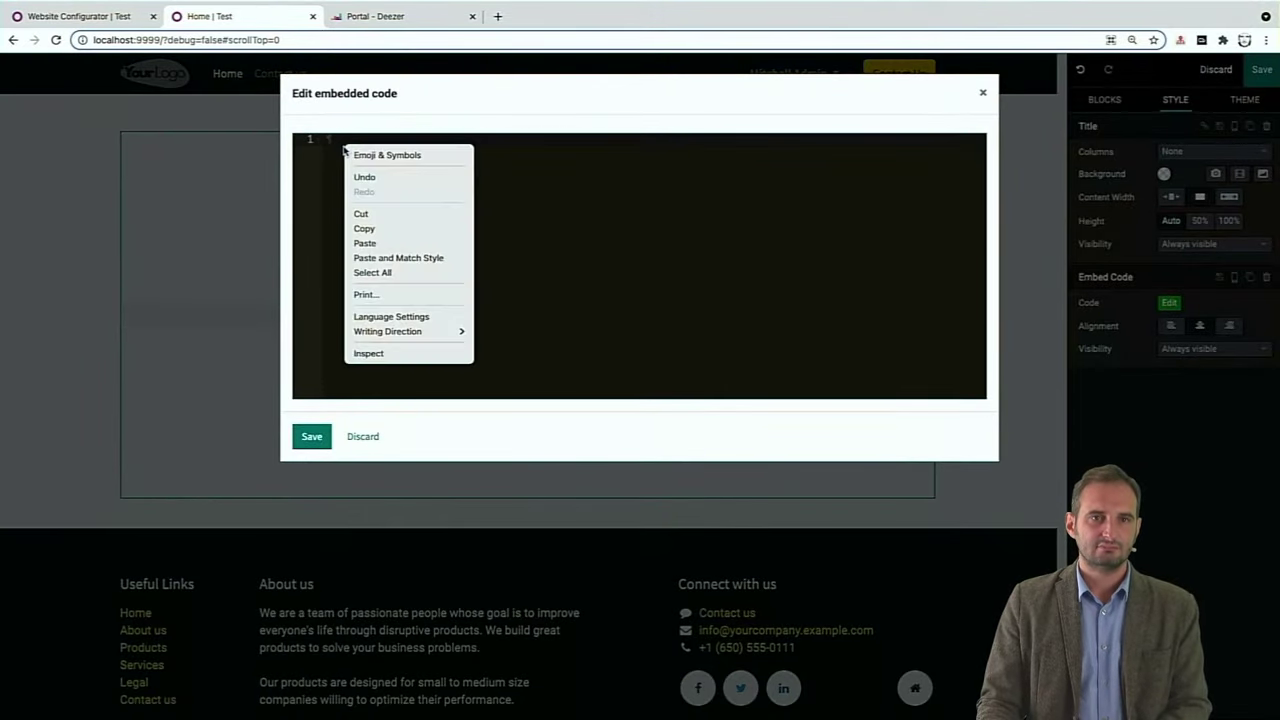
click(405, 244)
key(ctrl+v)
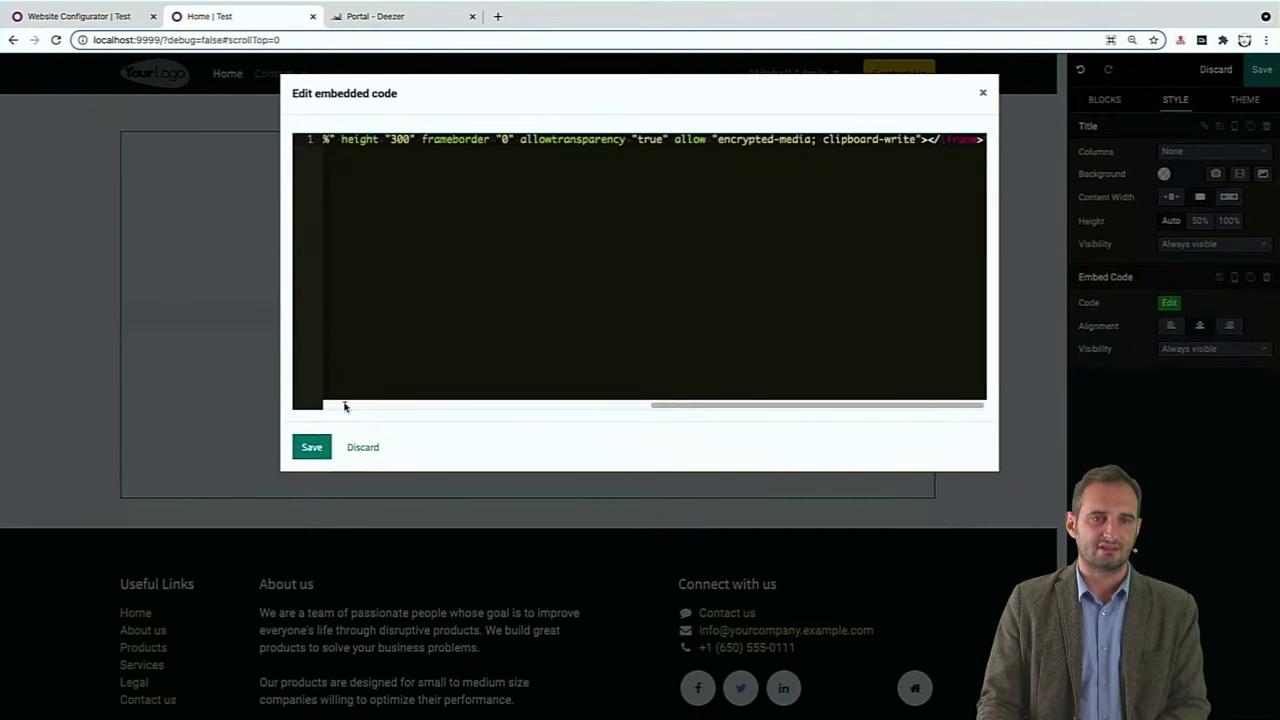
click(312, 448)
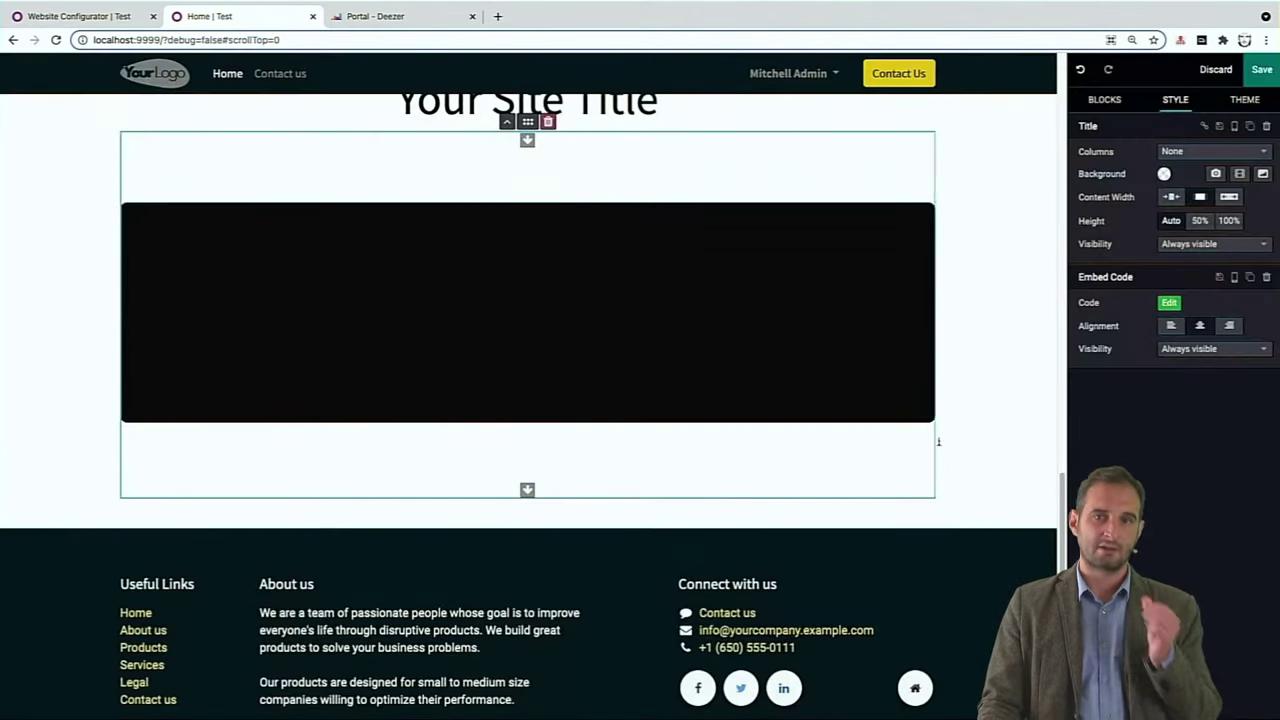
- Save the homepage, review its XML in the HTML/CSS/JS Editor, then re-enter edit mode
click(1264, 69)
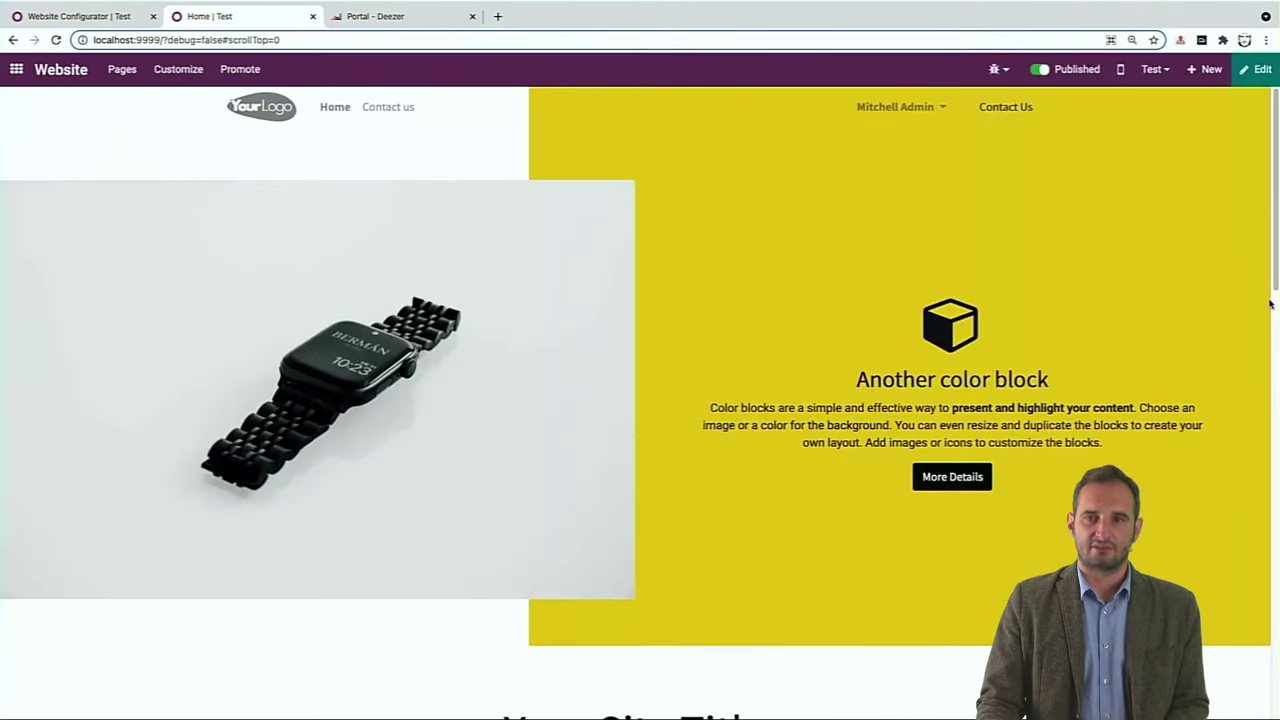
drag(1276, 260, 1222, 618)
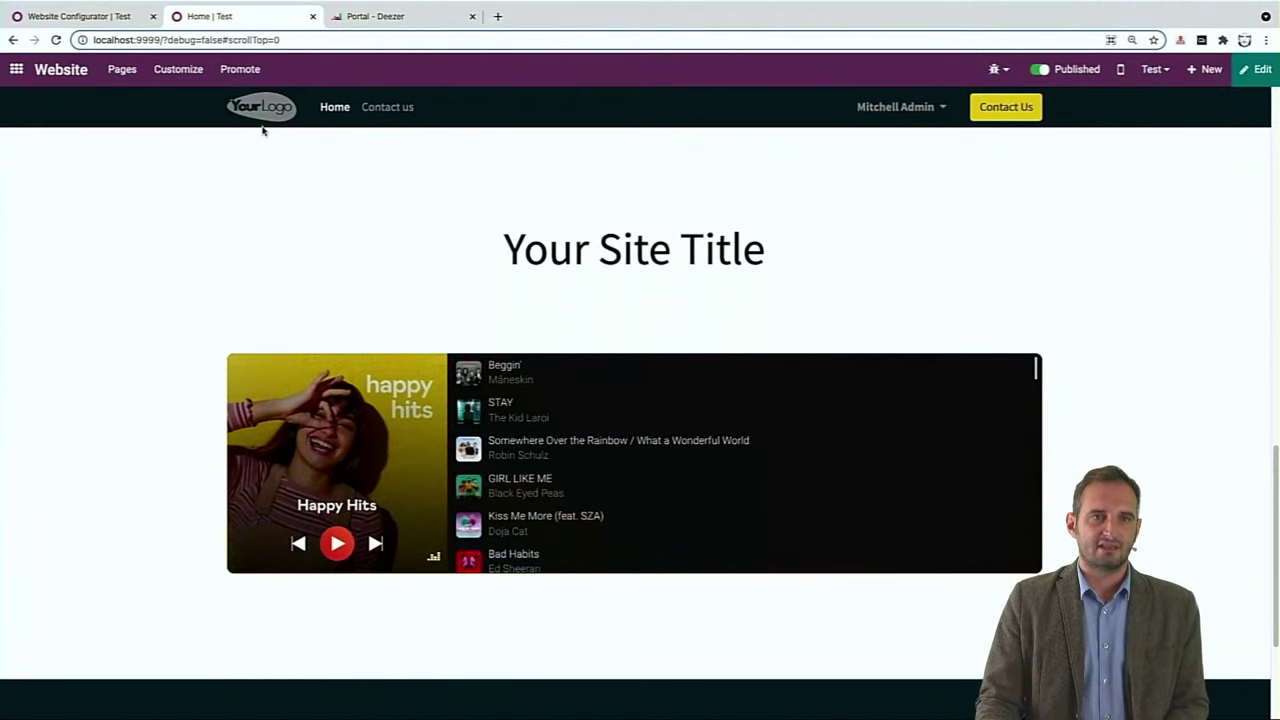
click(170, 67)
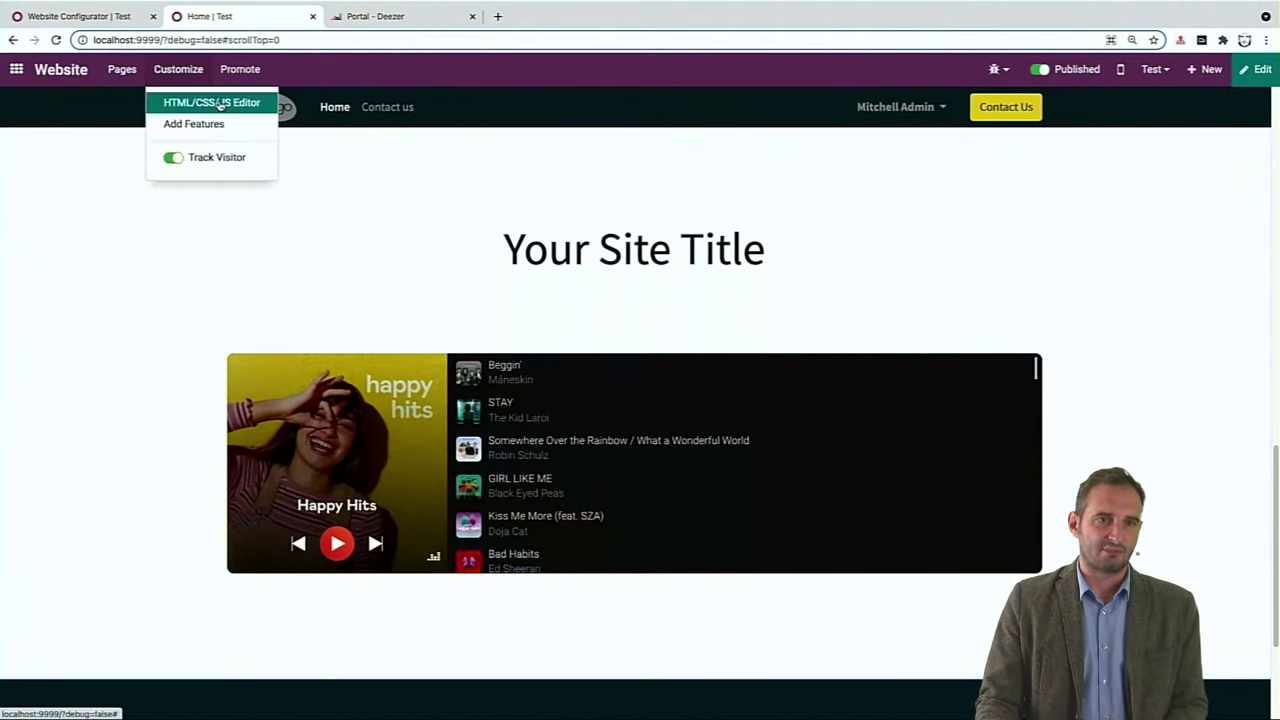
click(214, 100)
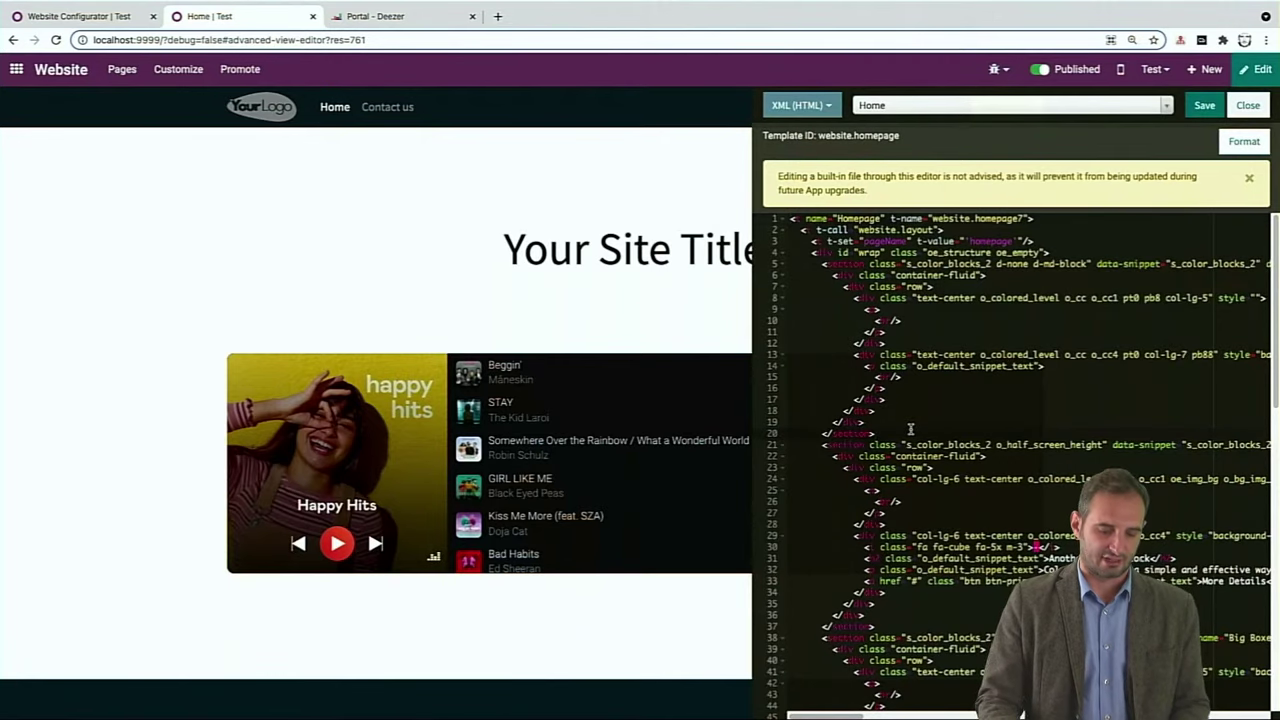
click(1248, 105)
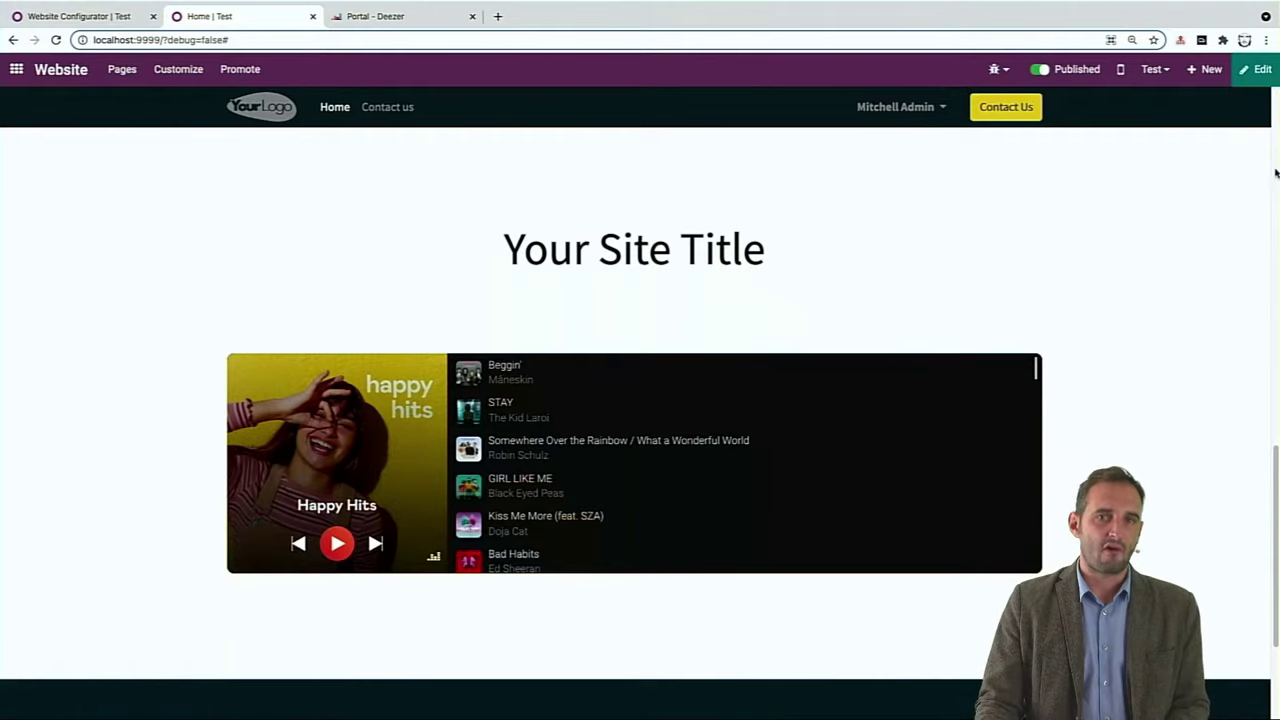
click(1263, 72)
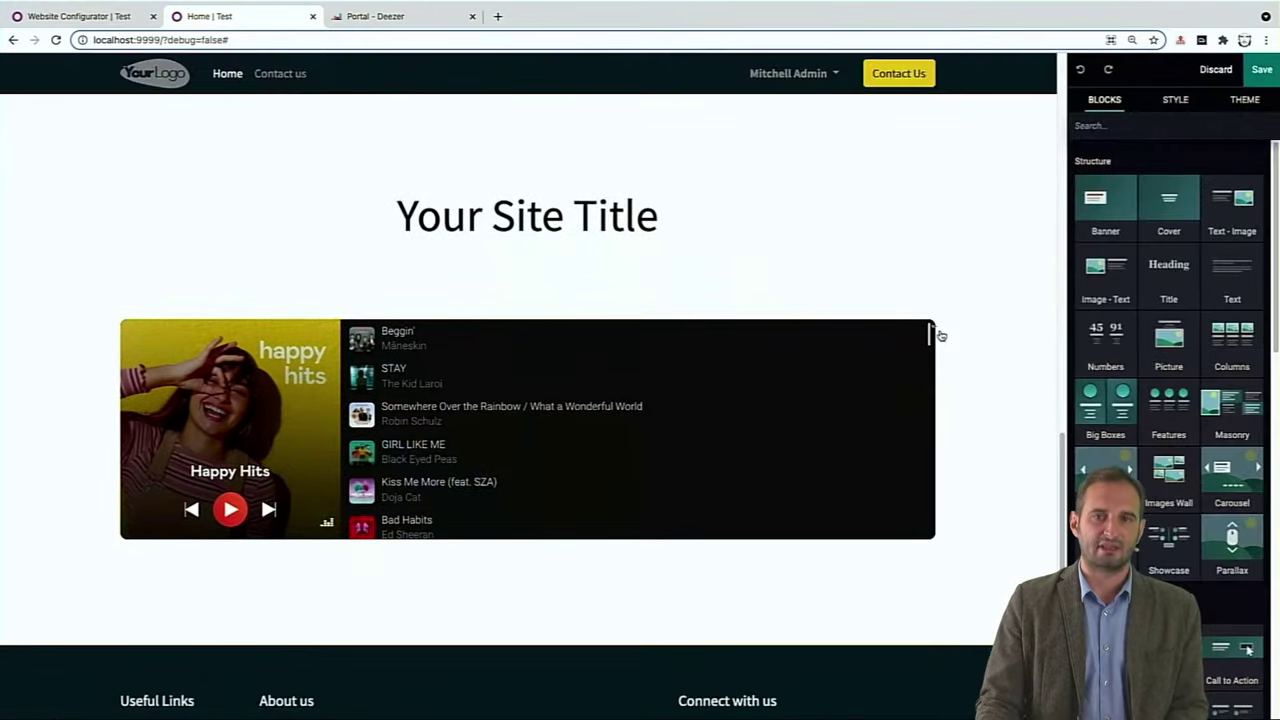
- Set the title section's Content Width to span the full page width
click(945, 341)
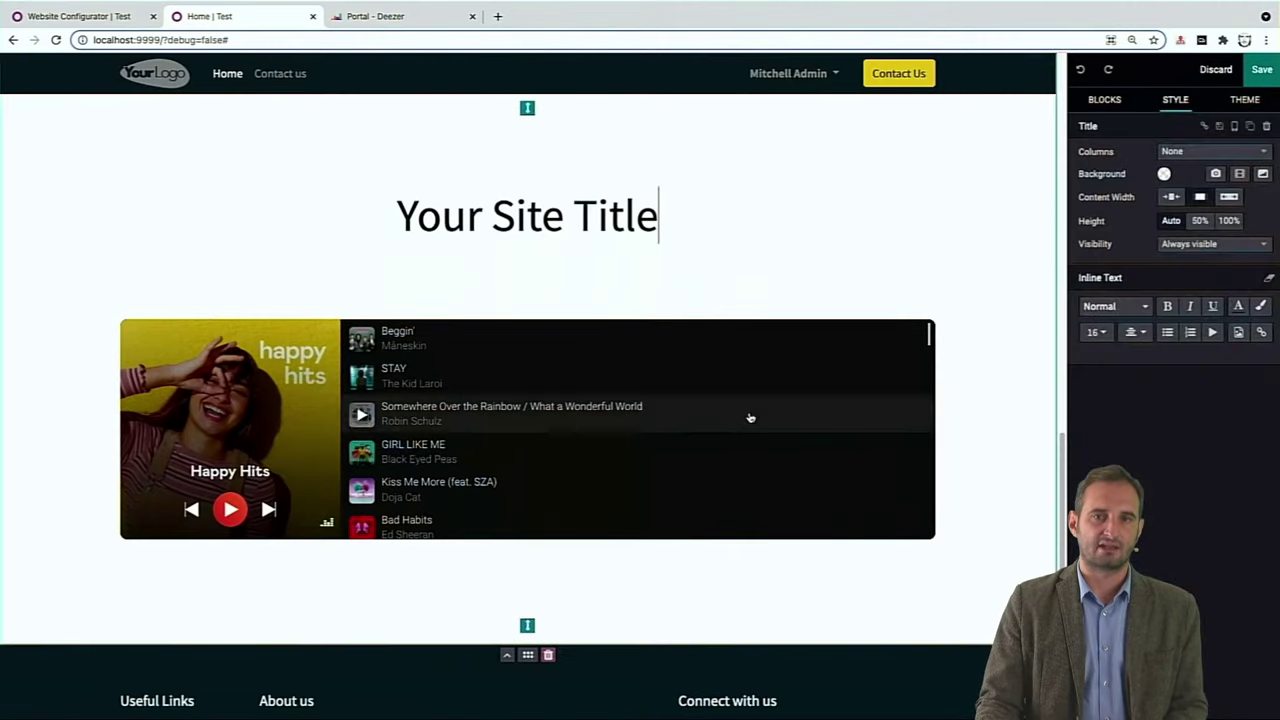
click(552, 297)
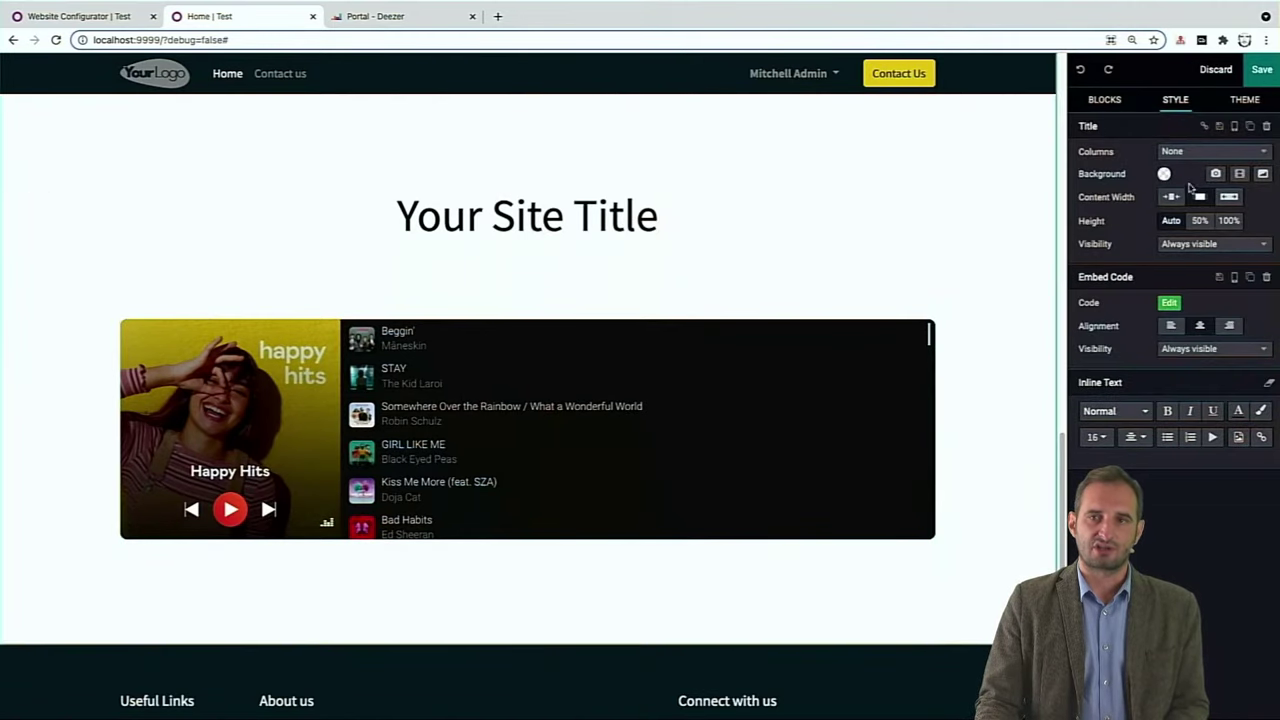
click(1235, 198)
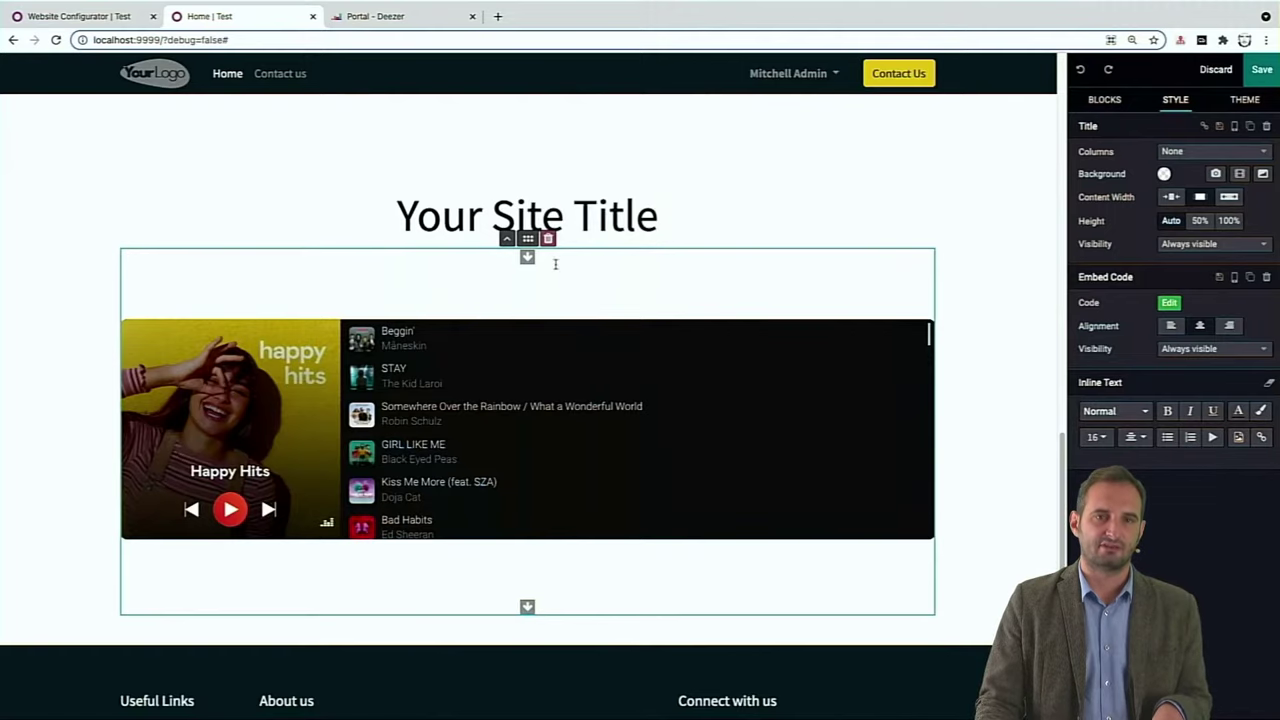
- Bring the building blocks list back up and scroll down through it
click(941, 179)
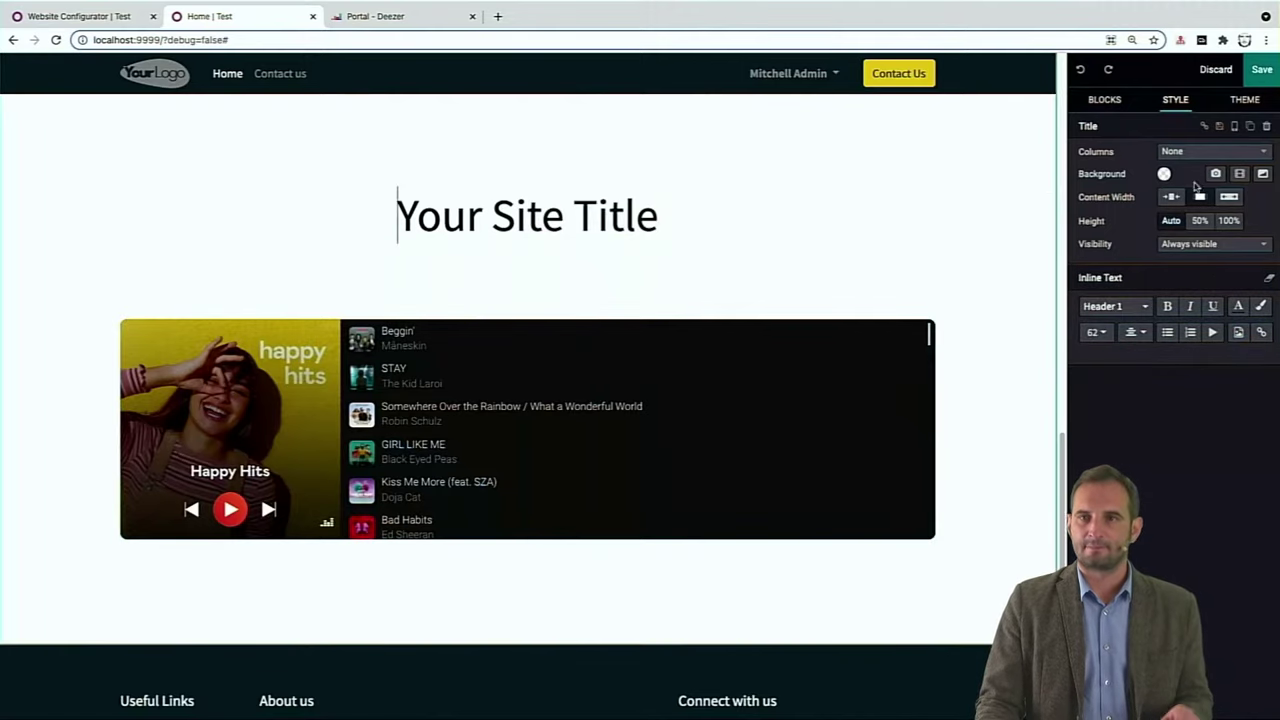
click(1108, 100)
scroll(994, 280, down, 2)
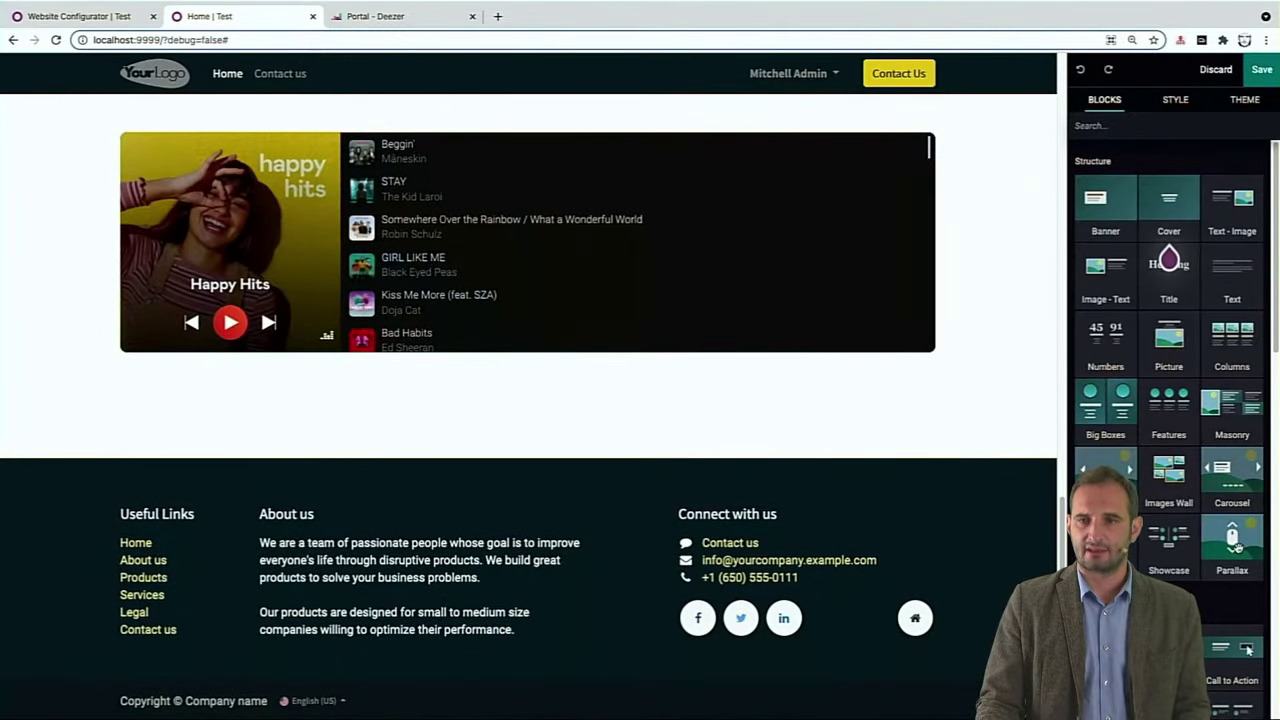
- Drop a Parallax section below the Deezer player with the dark wristwatch photo as background
drag(1232, 540, 722, 458)
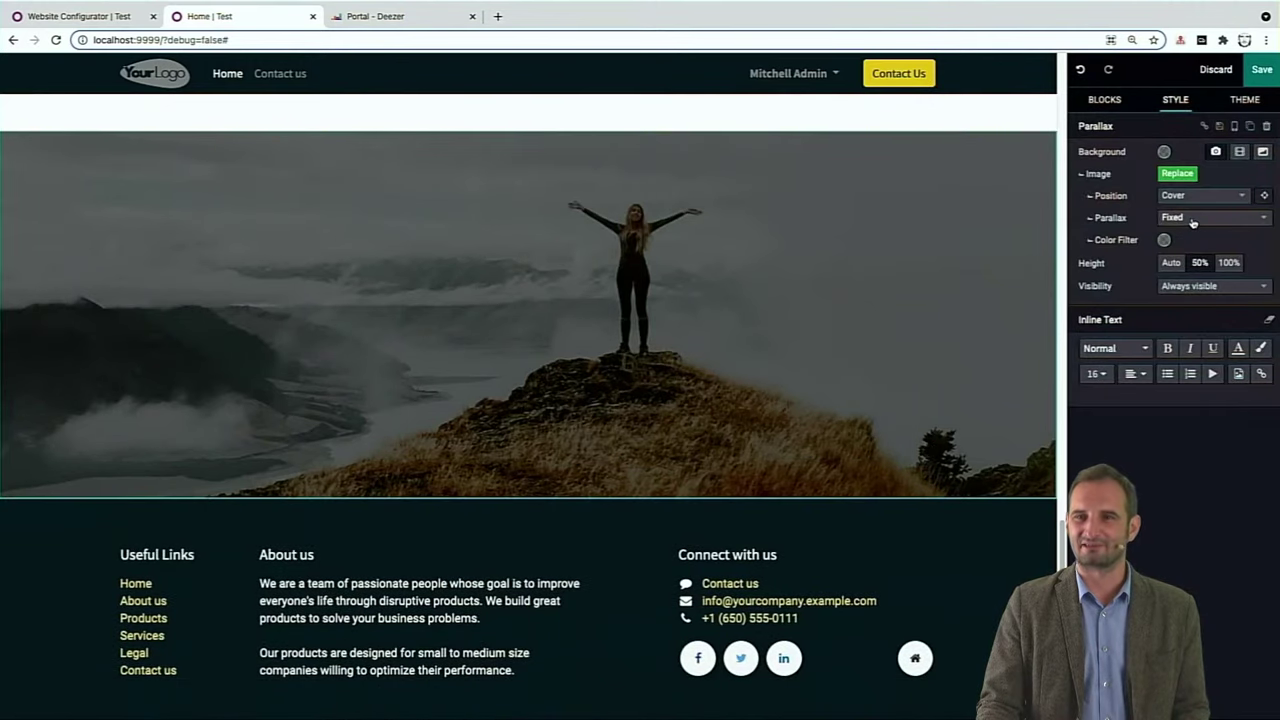
click(1178, 175)
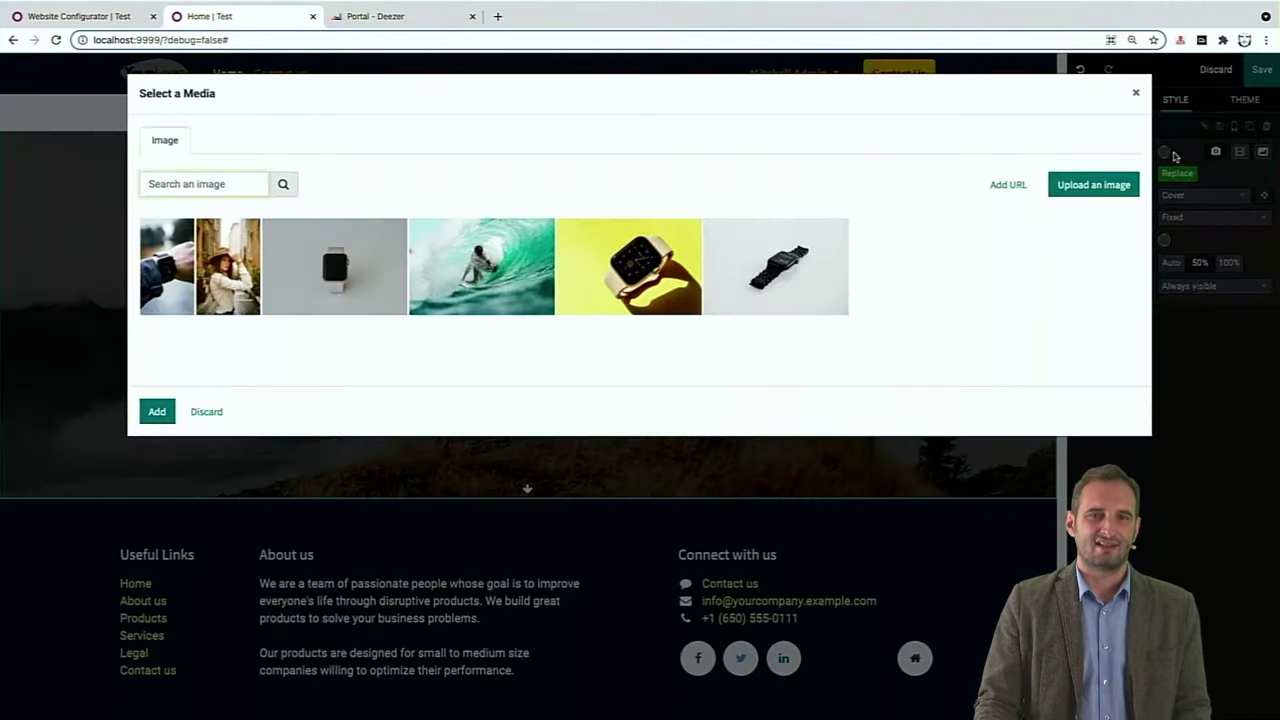
click(155, 272)
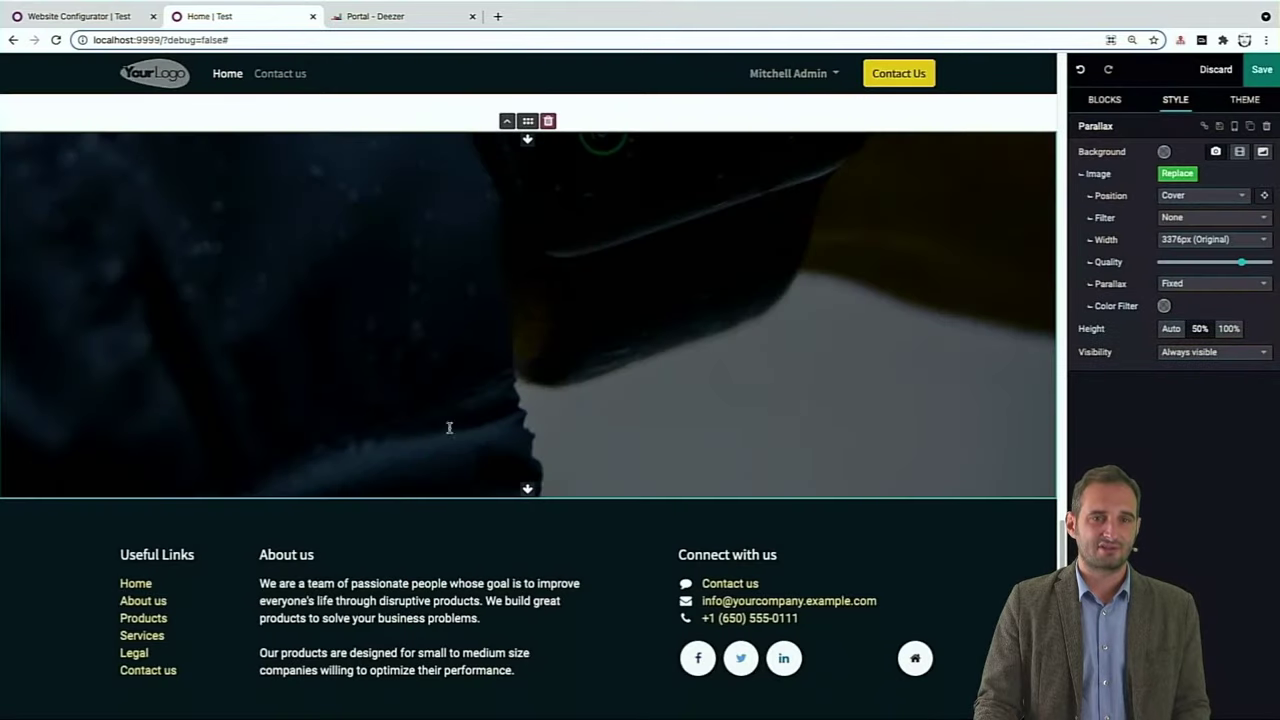
mouse_move(1063, 530)
mouse_down()
mouse_move(1068, 459)
mouse_move(1072, 556)
mouse_move(1083, 422)
mouse_move(1085, 517)
mouse_up()
click(917, 508)
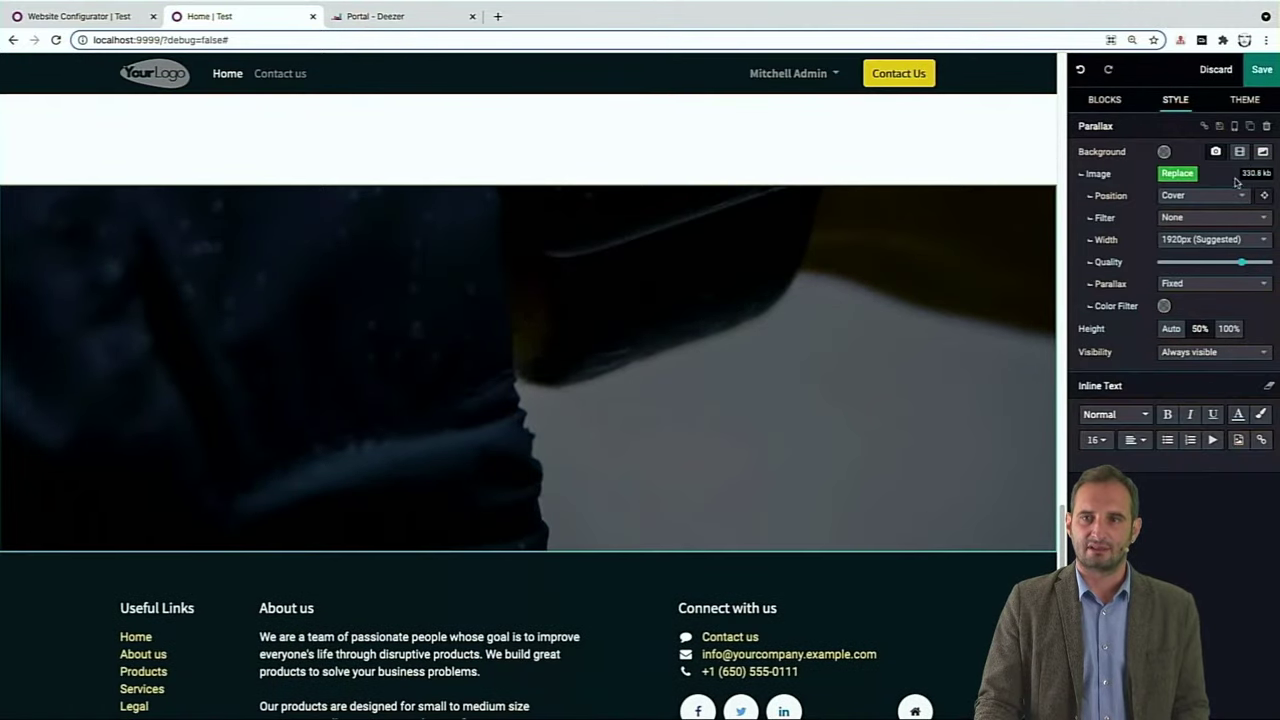
- Shift the parallax background to reveal the watch face and add the Origins 01 slant shape
click(1266, 196)
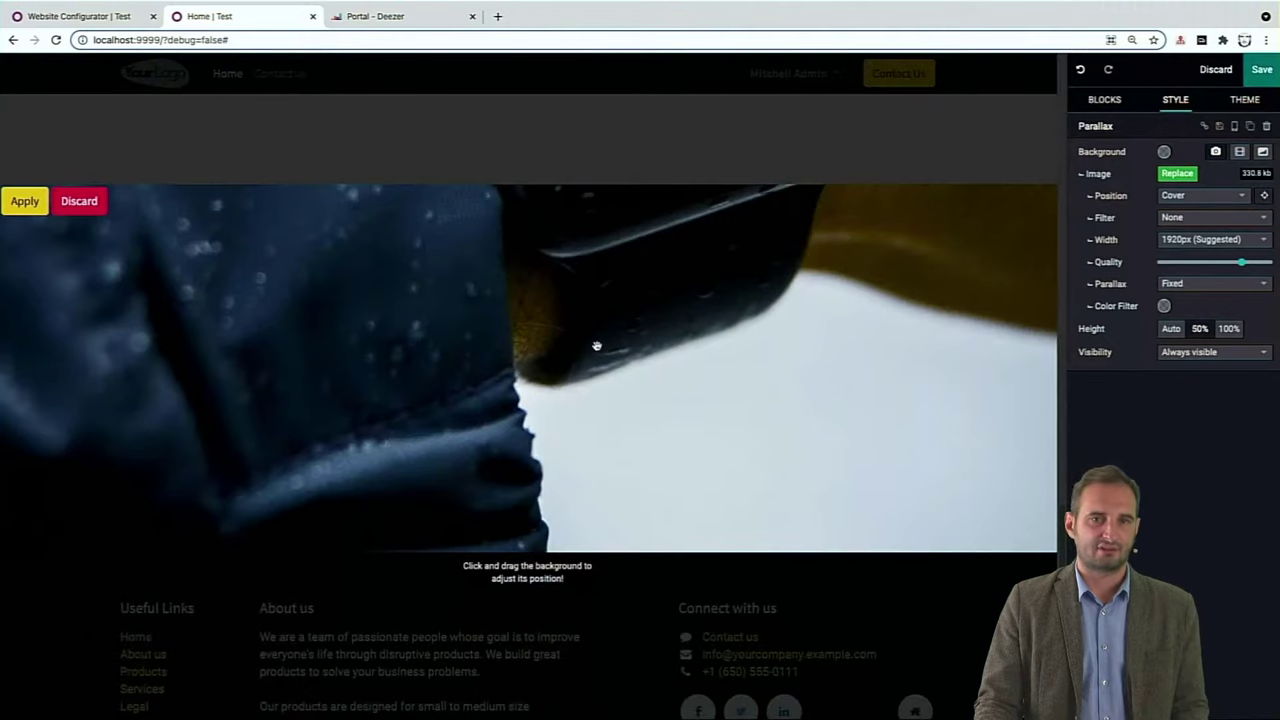
drag(596, 346, 593, 454)
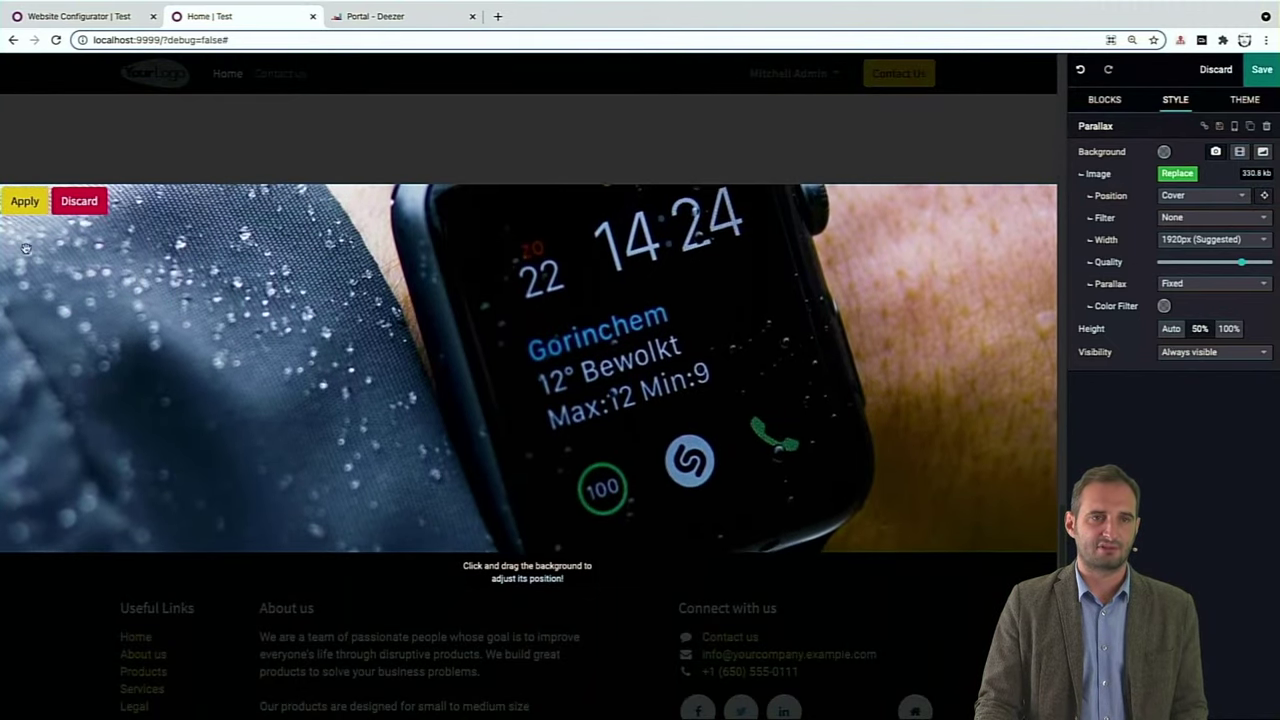
click(24, 203)
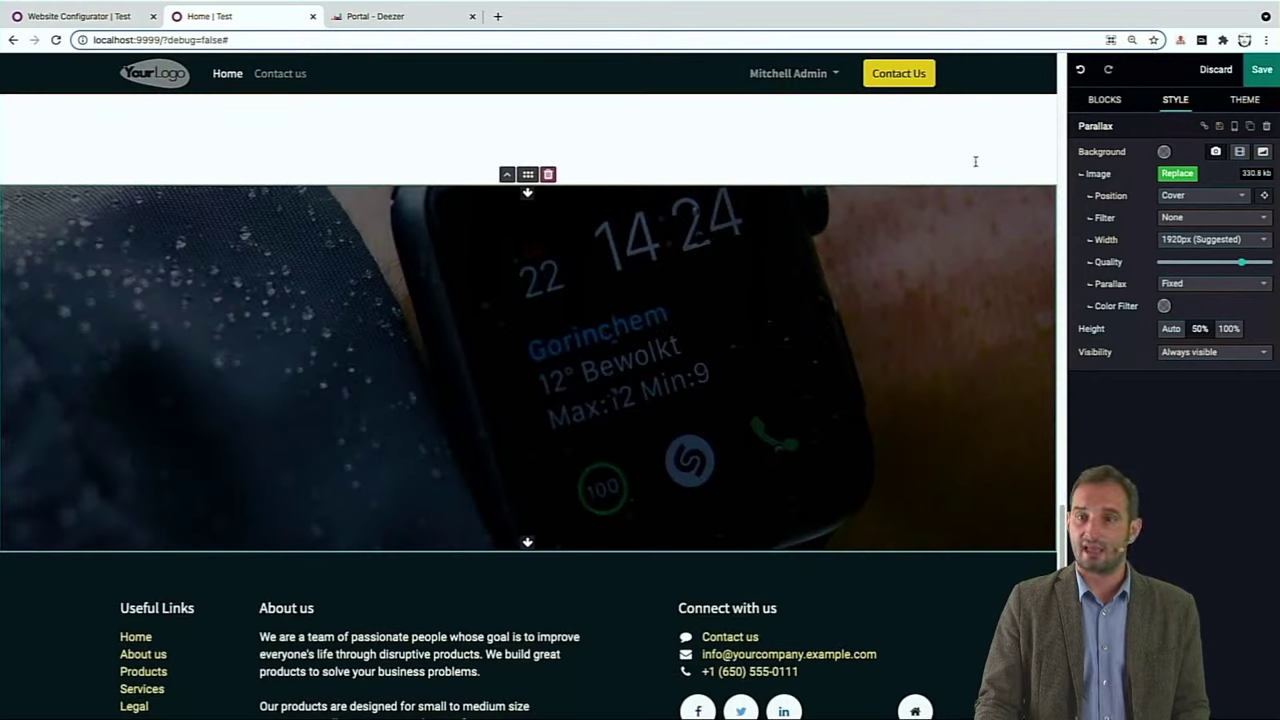
click(1004, 285)
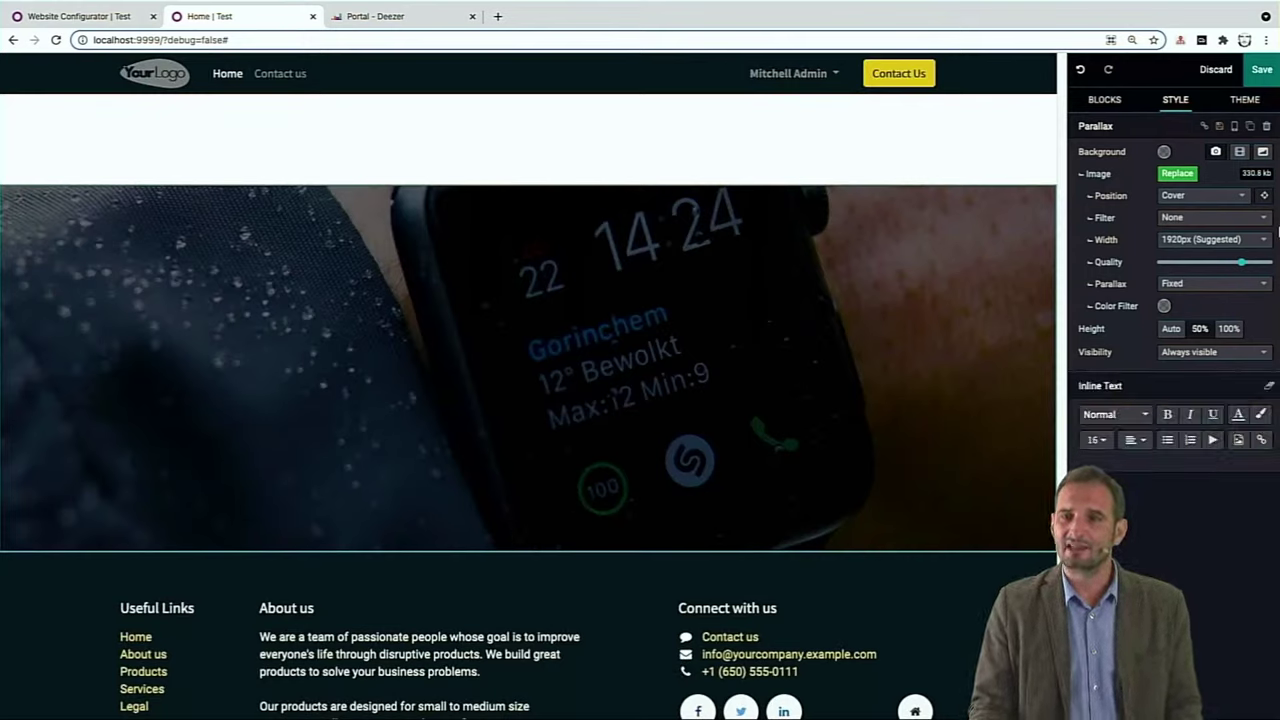
click(1262, 151)
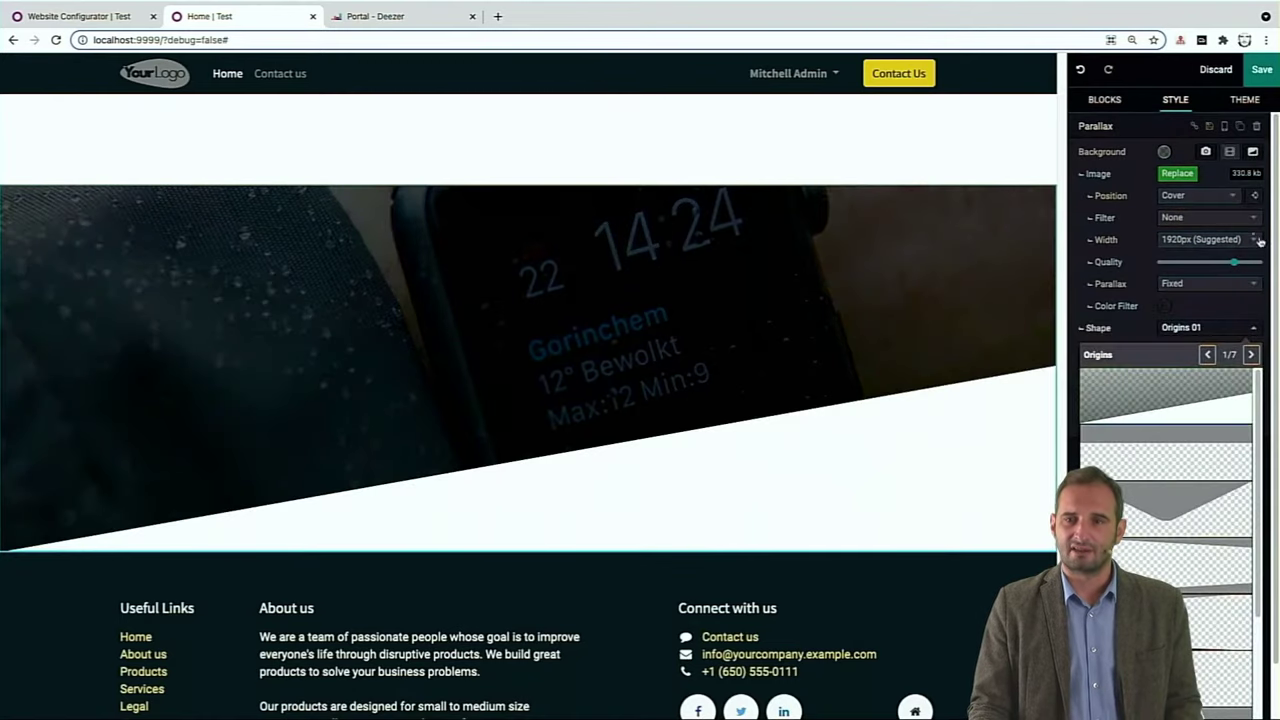
- Page through the shape gallery to Floating shapes and apply the animated Float 04 blobs
click(1253, 355)
click(1253, 355)
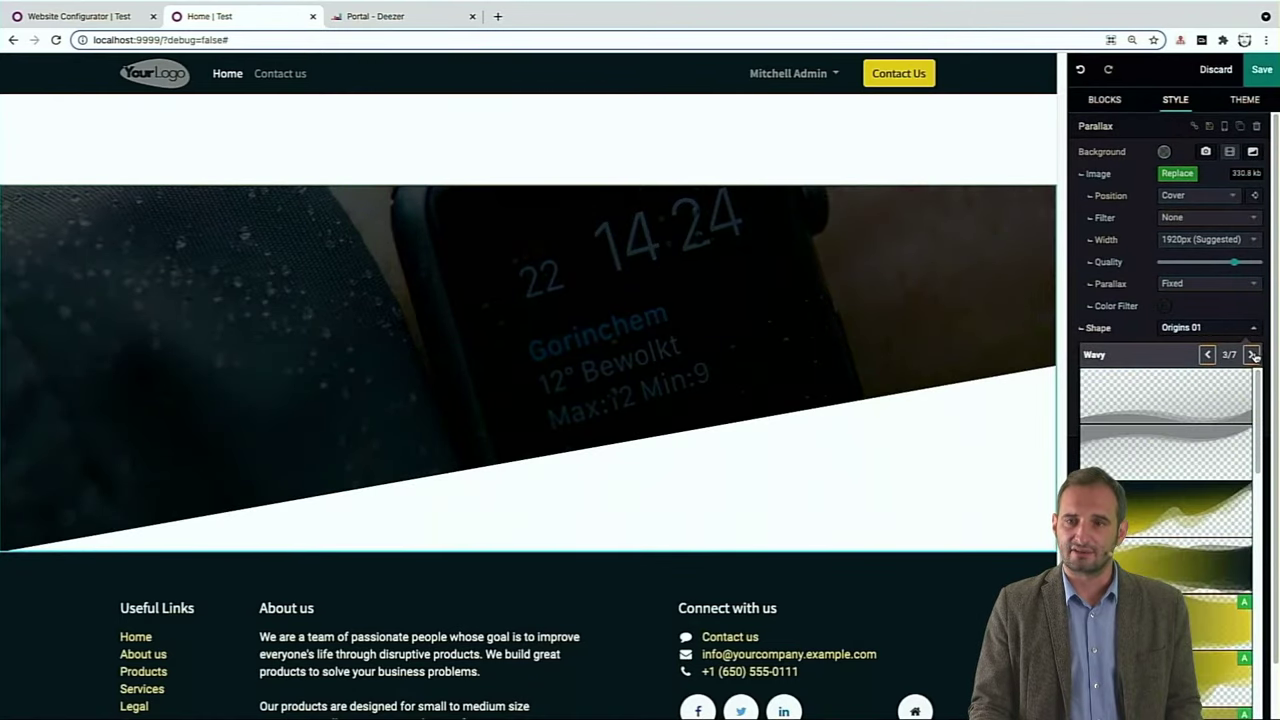
click(1253, 355)
click(1253, 355)
click(1253, 355)
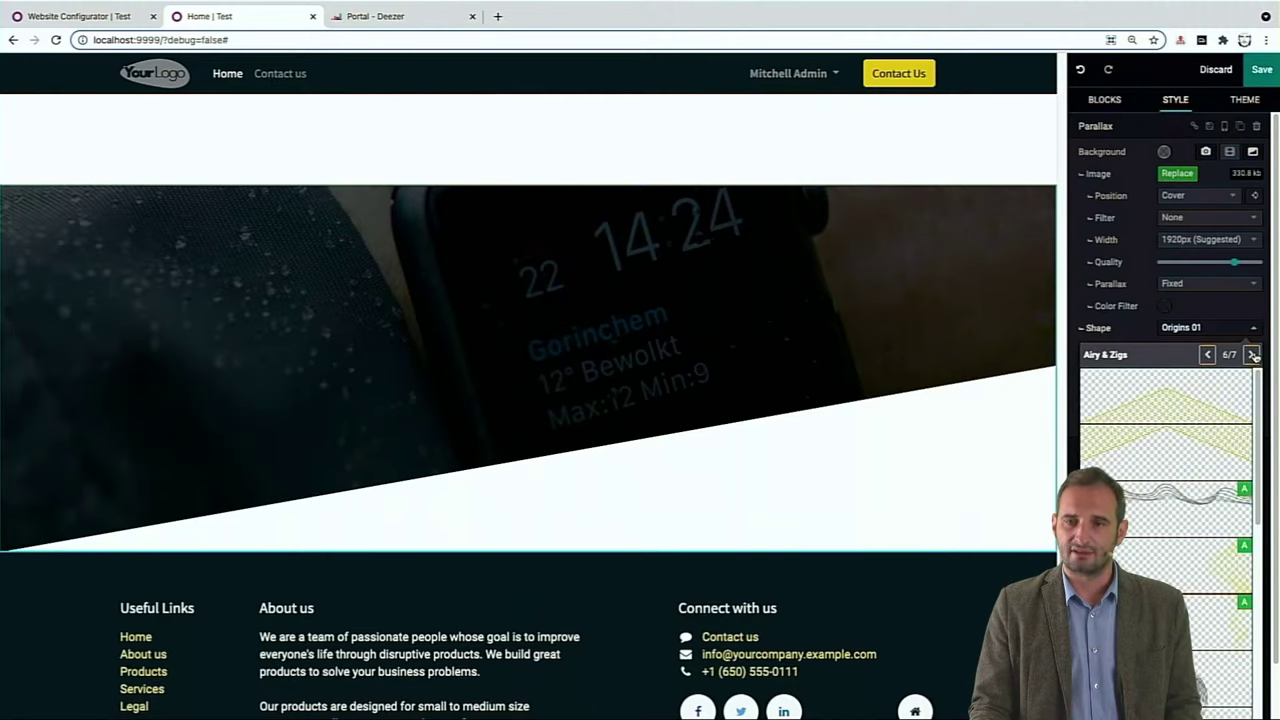
click(1253, 355)
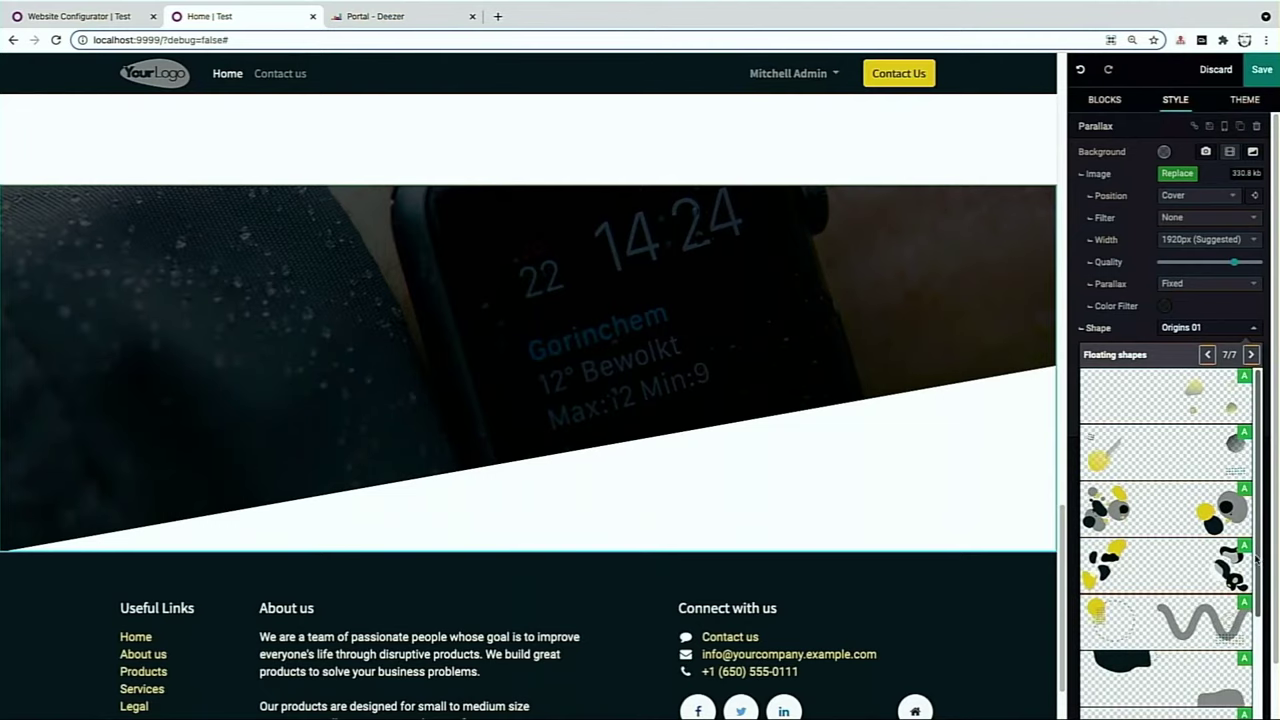
scroll(1250, 560, down, 3)
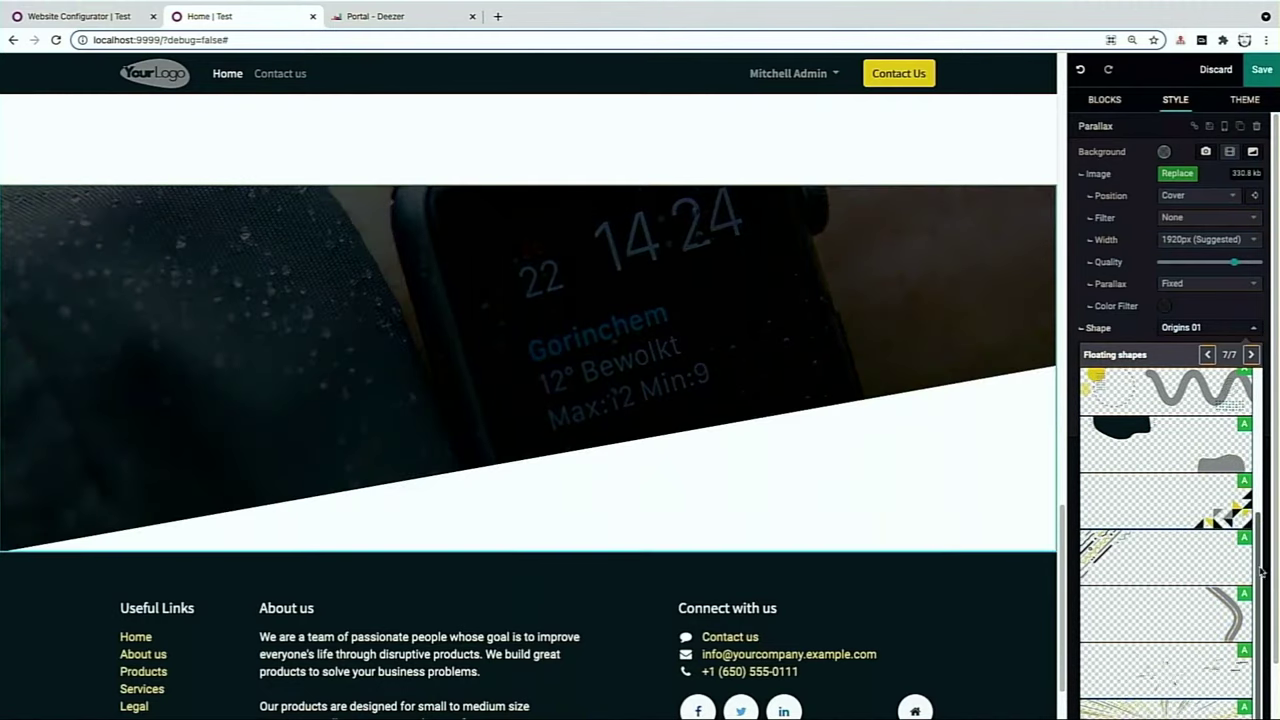
scroll(1200, 450, up, 3)
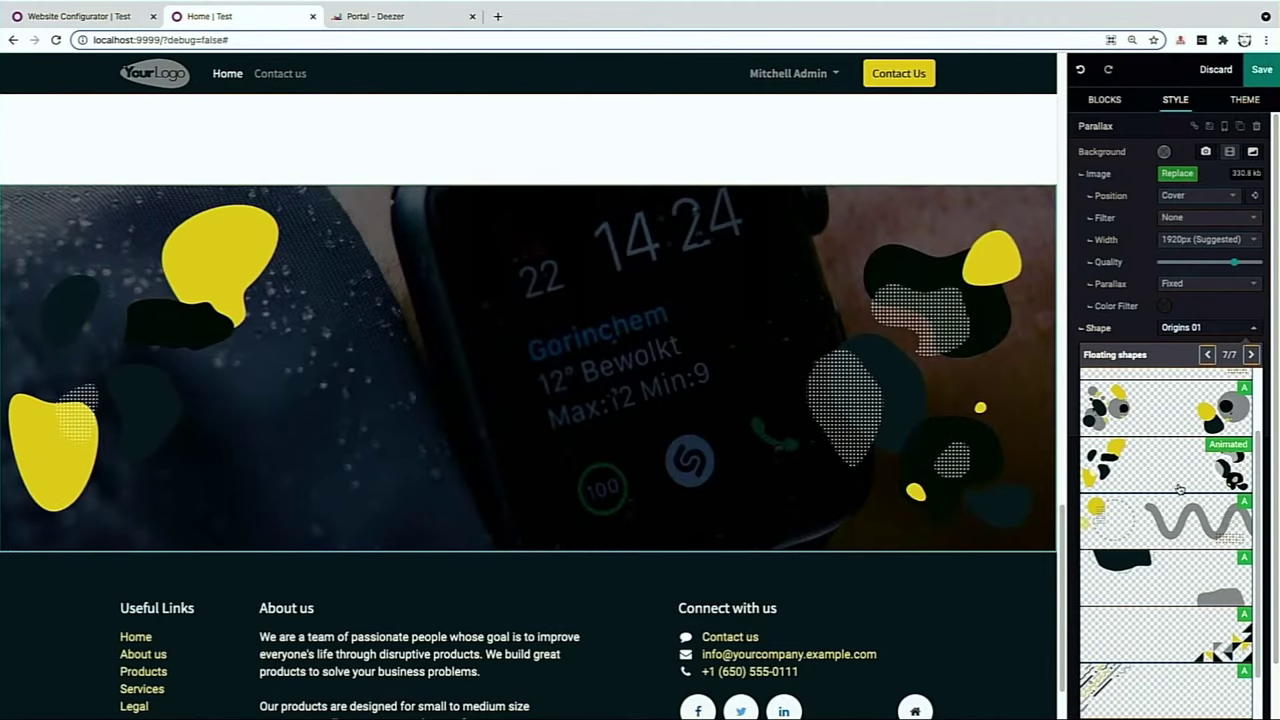
click(1179, 489)
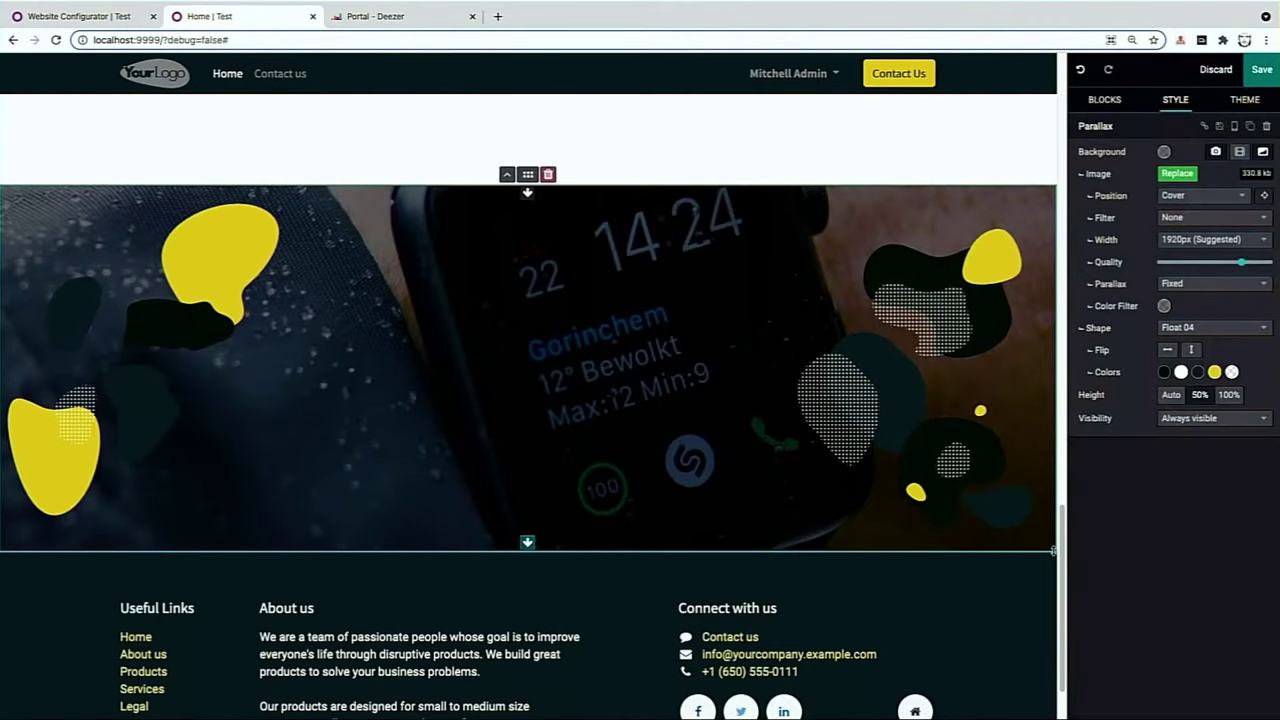
key(ctrl+z)
- Give the wristwatch image column the Float 02 floating shapes
scroll(398, 337, up, 4)
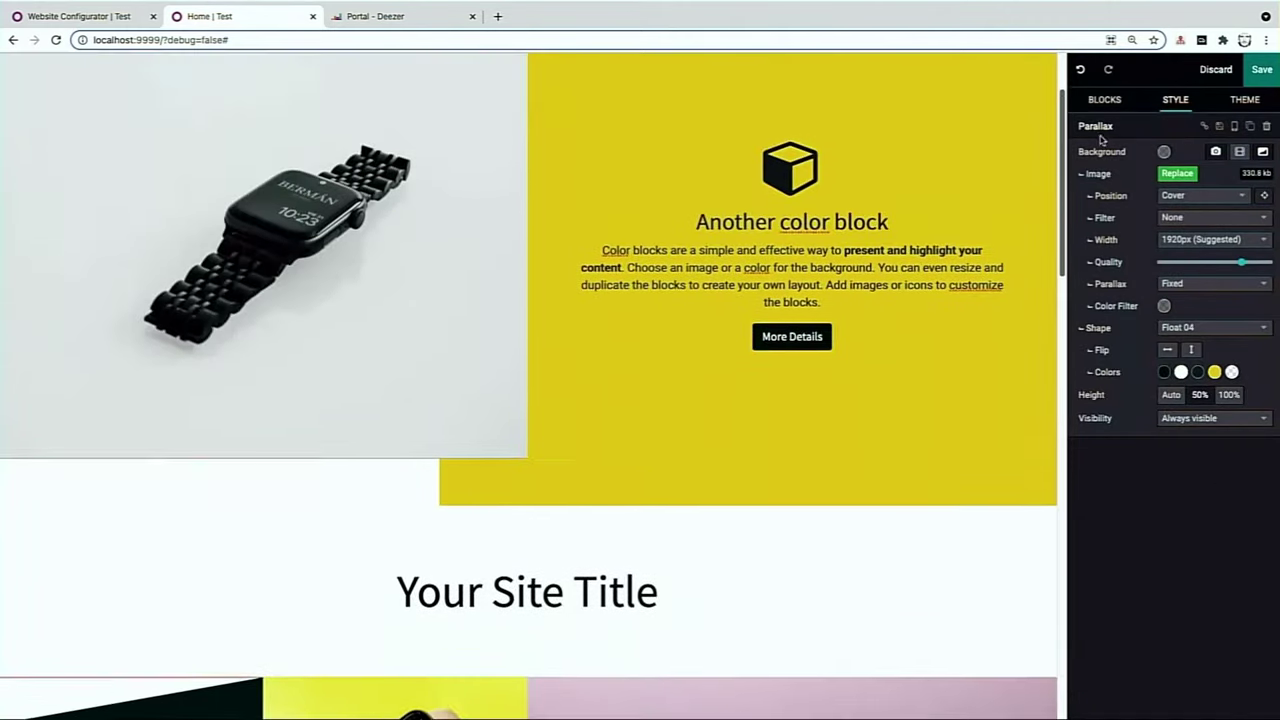
click(398, 337)
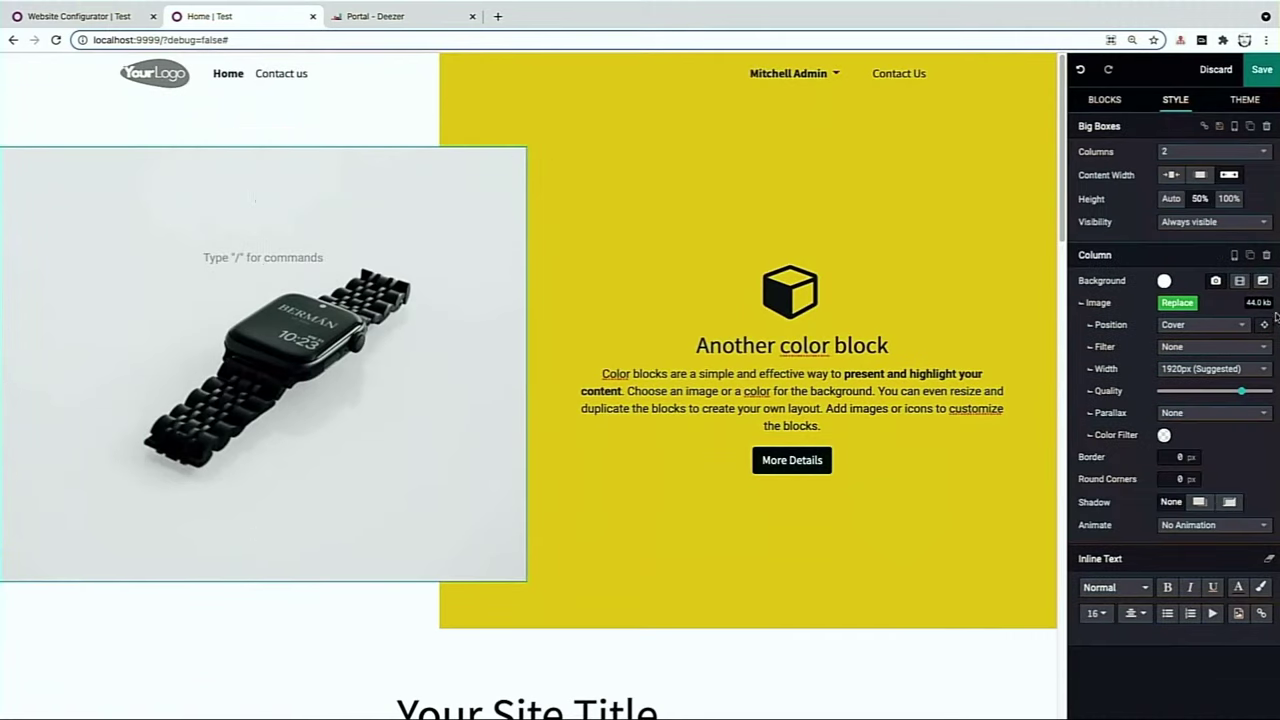
click(1263, 282)
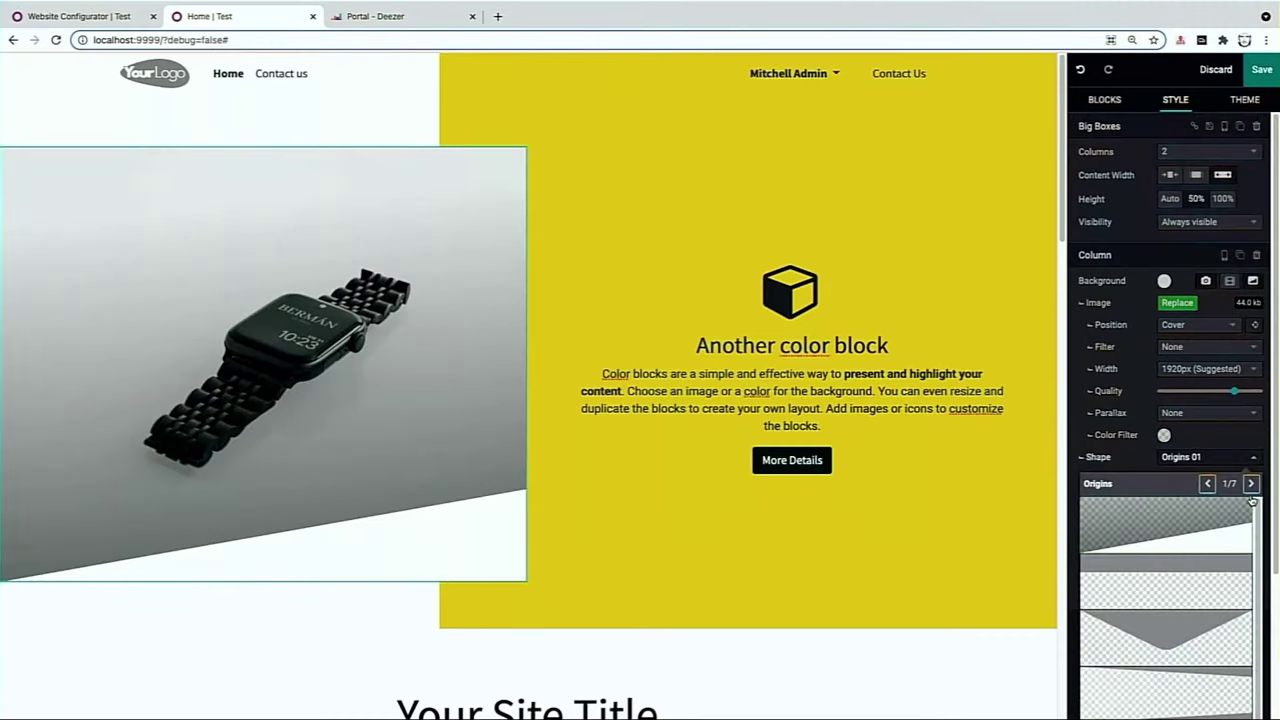
click(1250, 484)
scroll(1165, 500, down, 2)
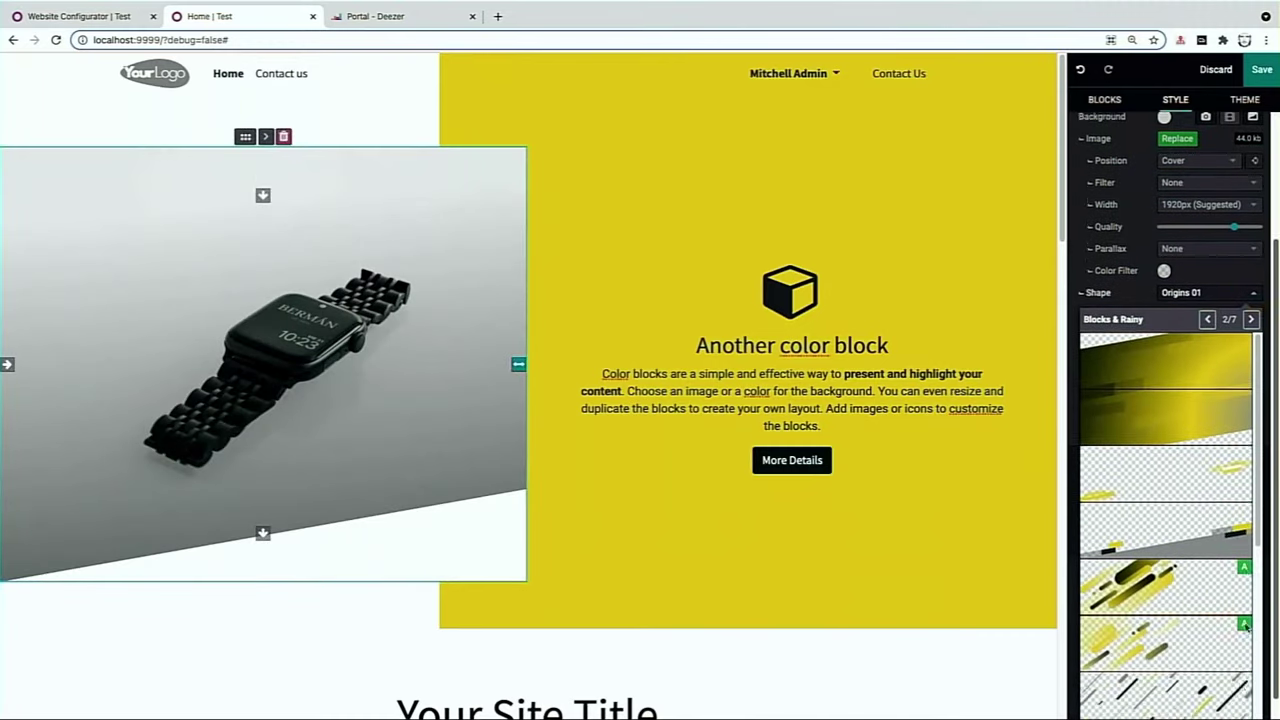
click(1251, 294)
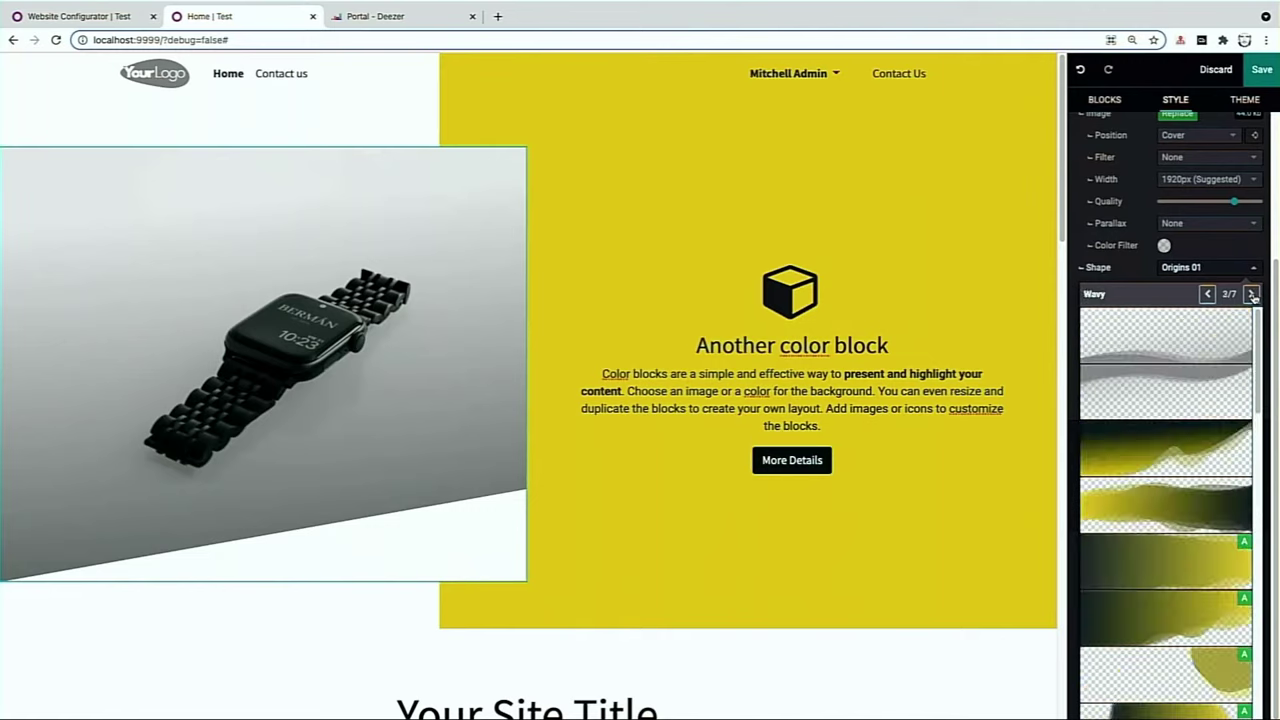
click(1251, 294)
click(1251, 294)
click(1251, 294)
click(1251, 294)
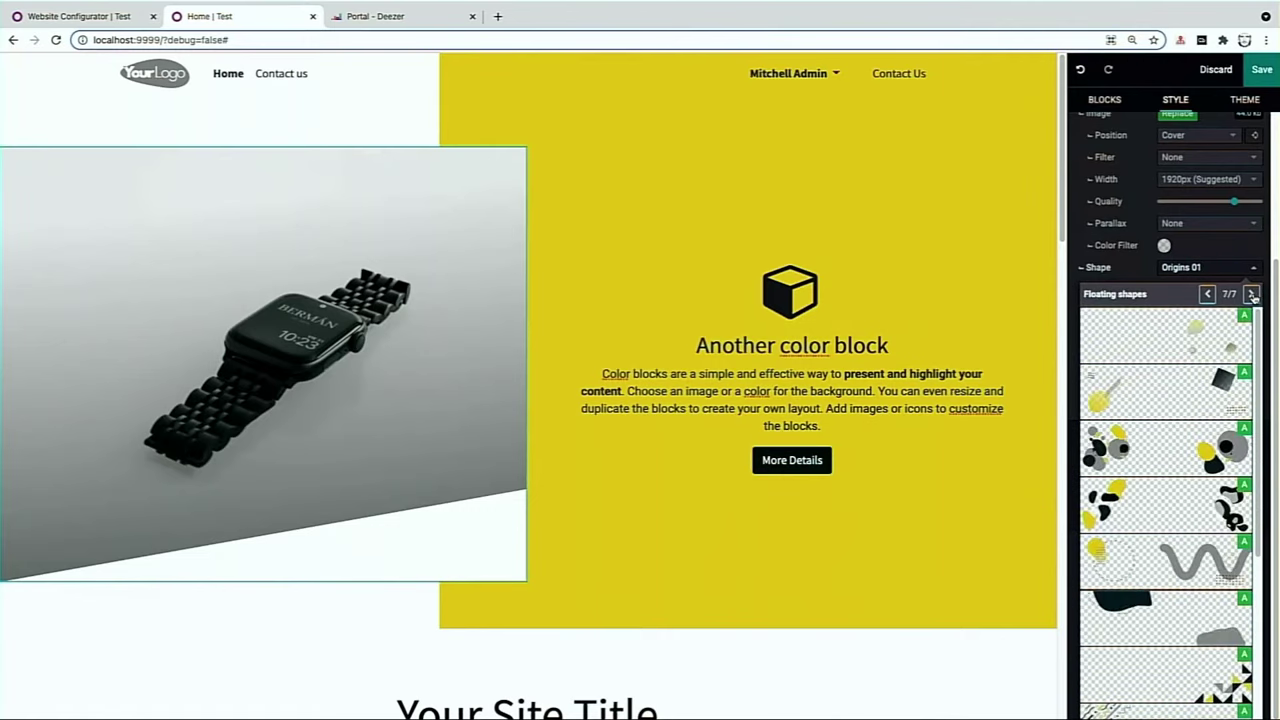
click(1215, 390)
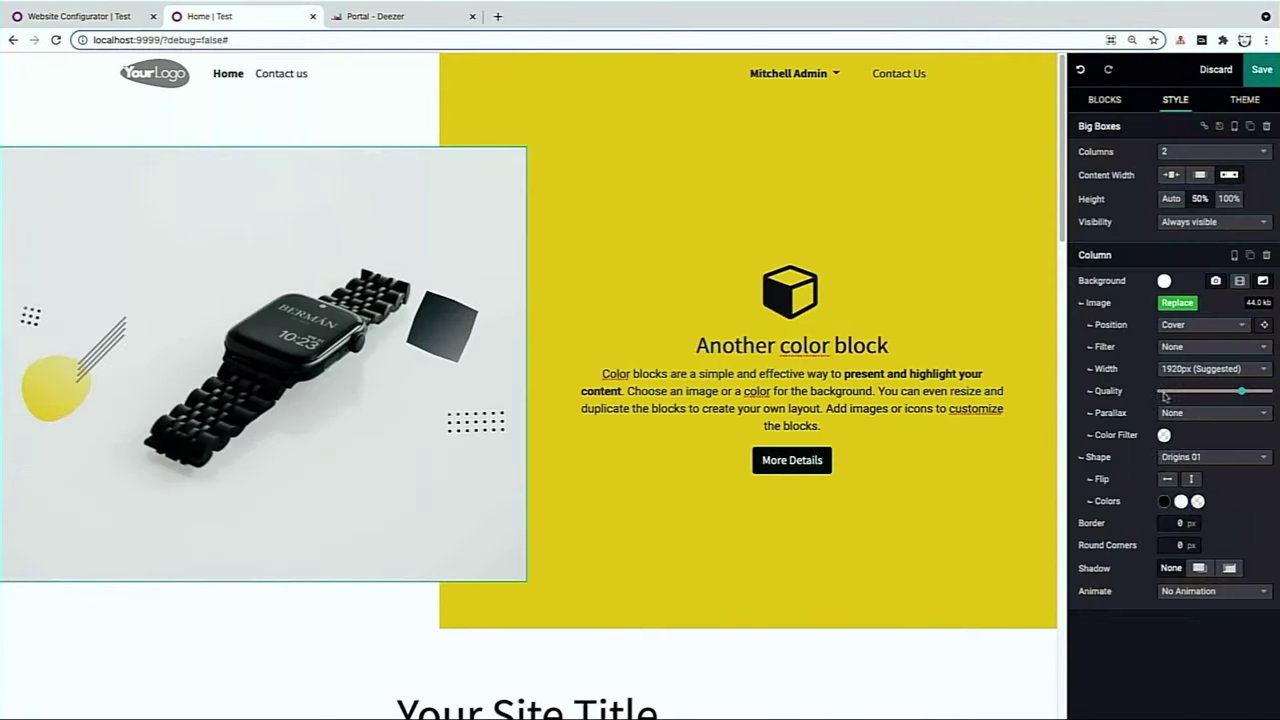
- Check the yellow color block and the text area below the watch image, then scroll down
click(689, 576)
click(362, 598)
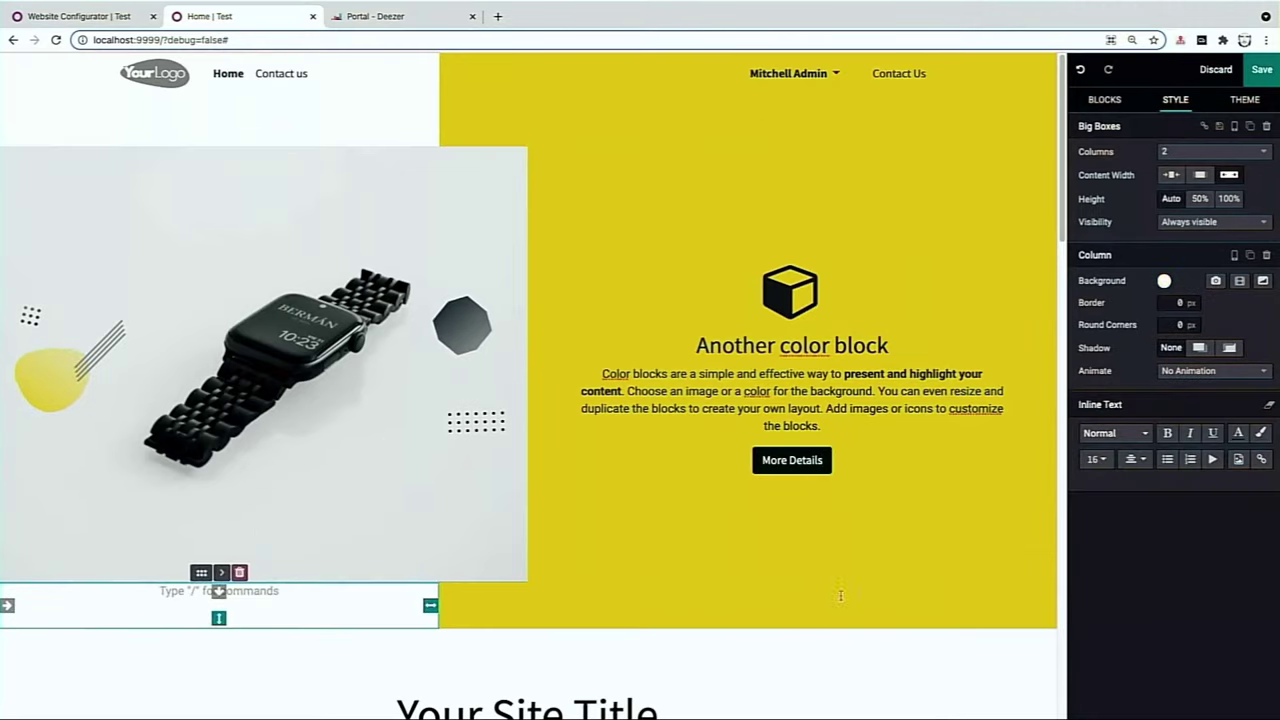
drag(1054, 201, 1038, 508)
scroll(1038, 508, down, 6)
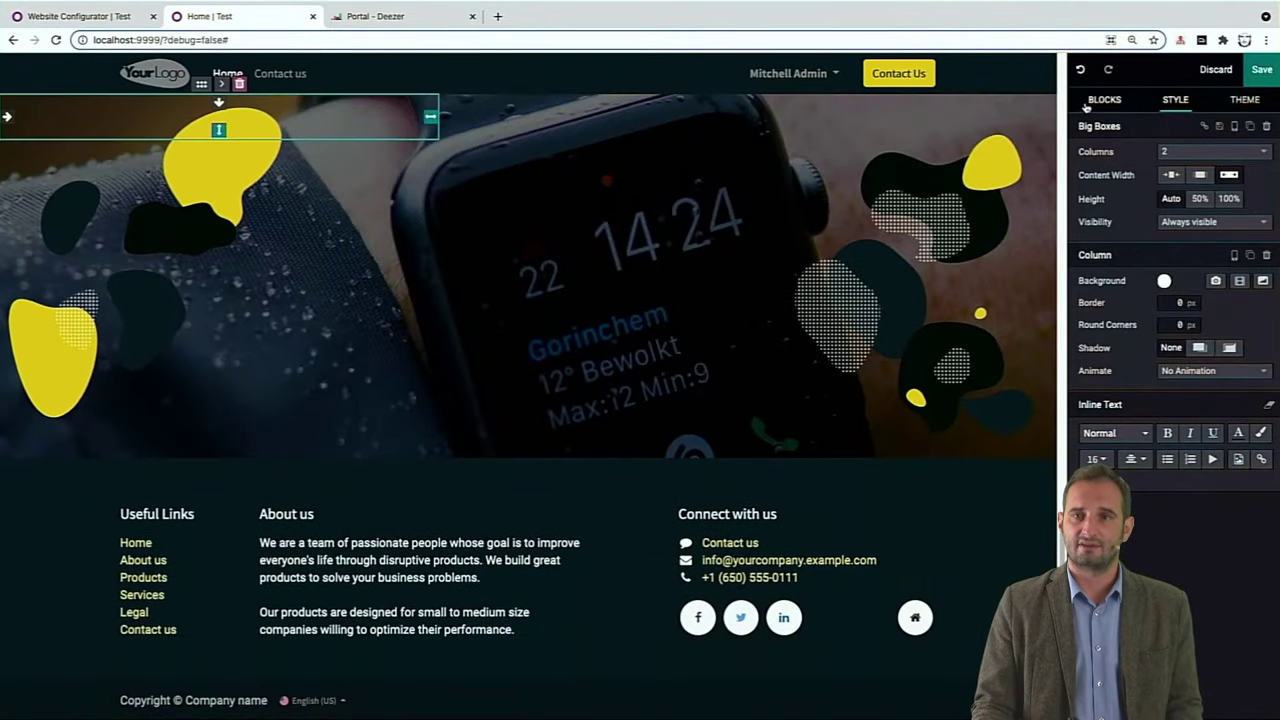
- Drag the Steps snippet from Features to sit below the parallax watch banner
click(1088, 103)
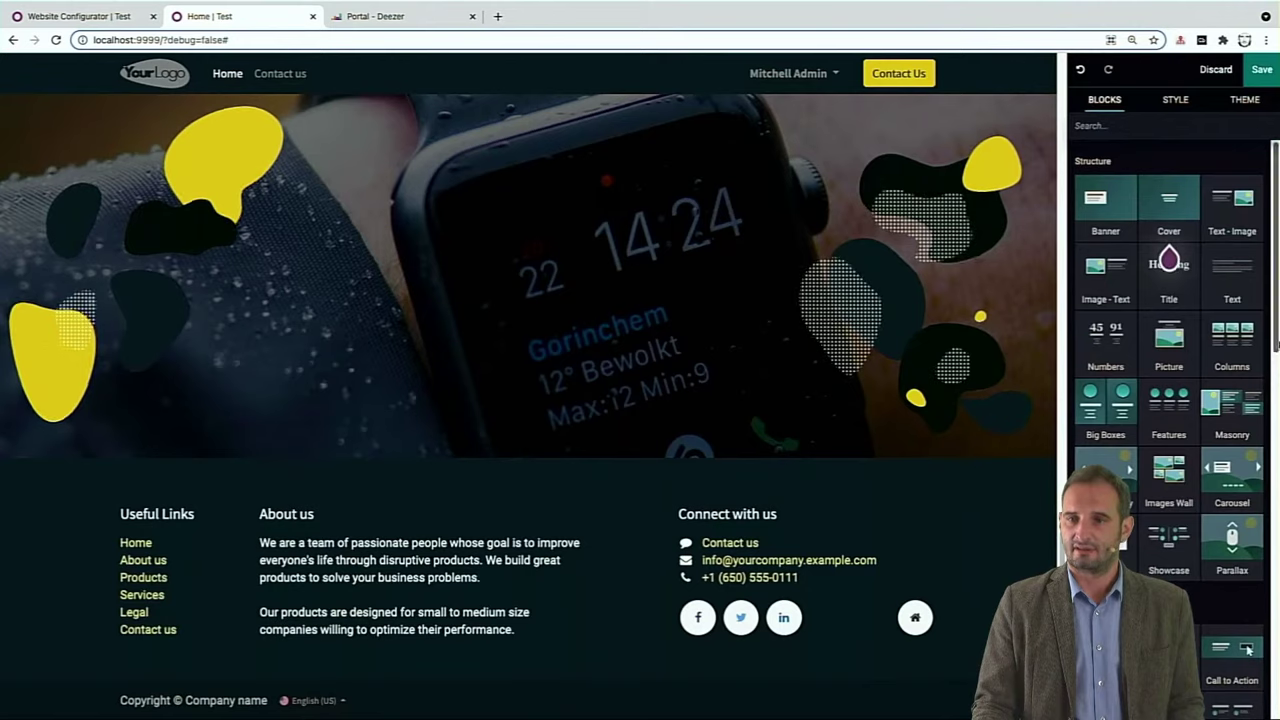
scroll(1248, 650, down, 4)
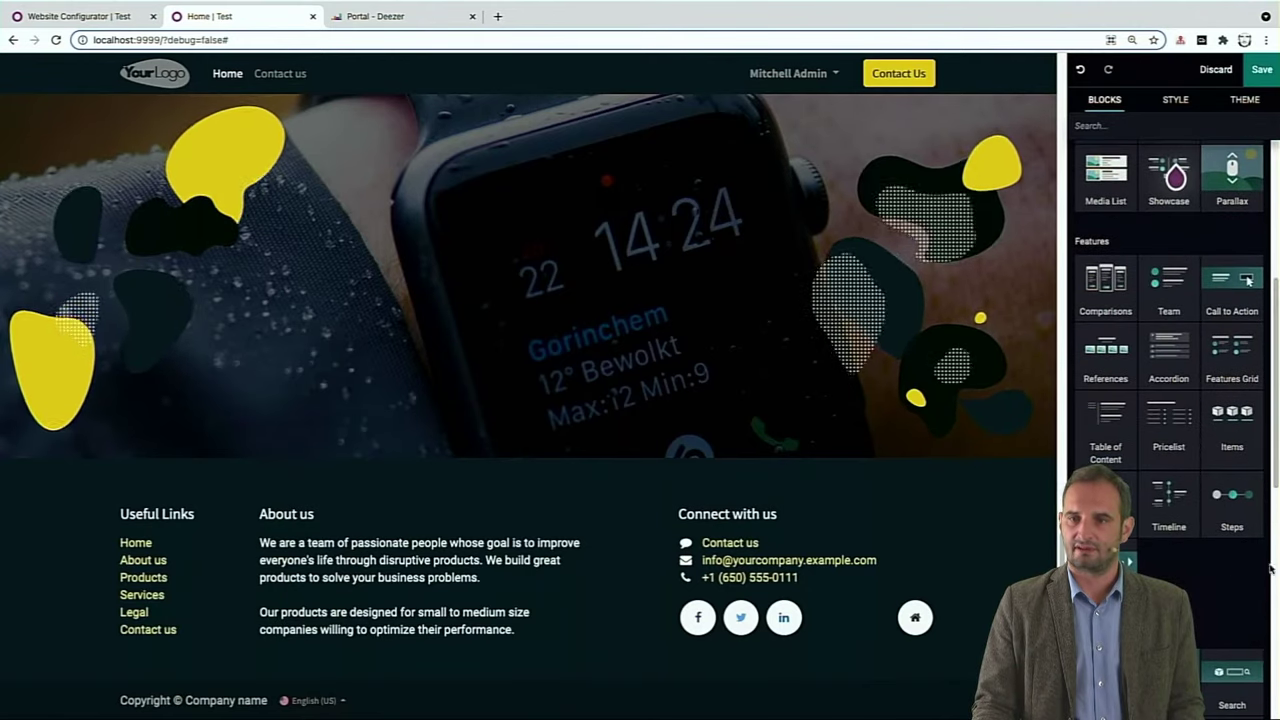
drag(1245, 509, 895, 473)
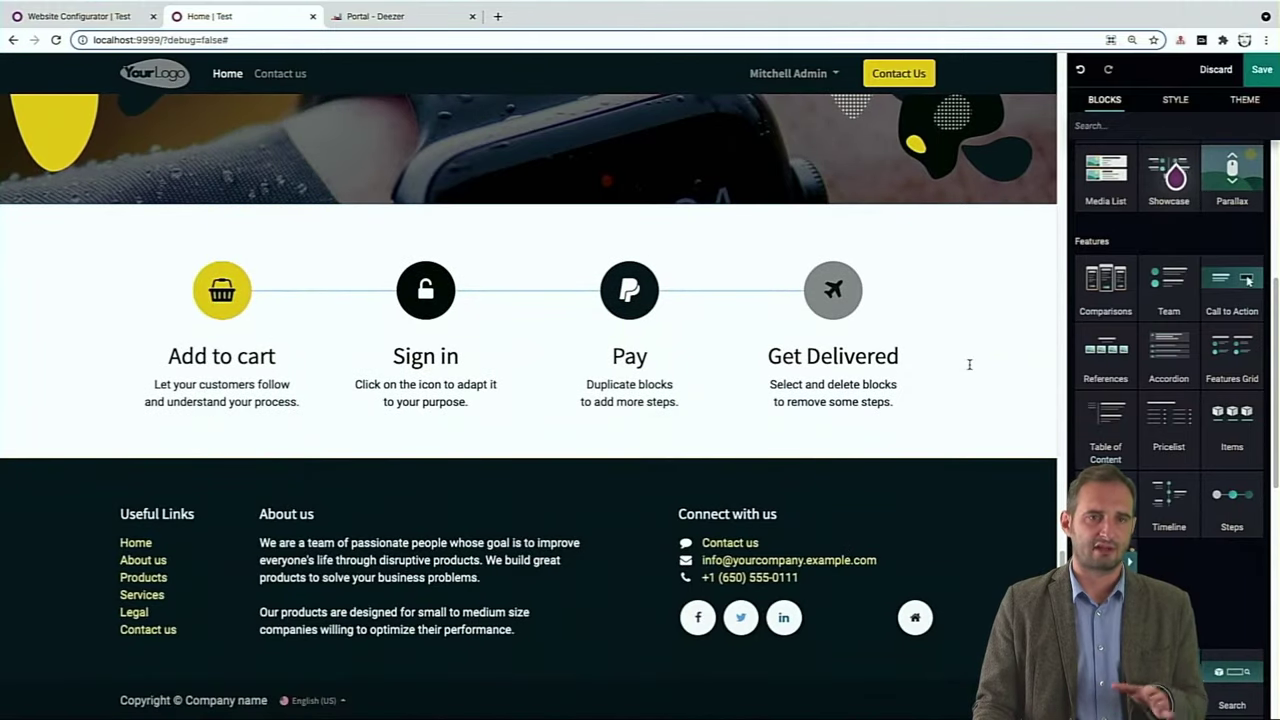
triple_click(258, 366)
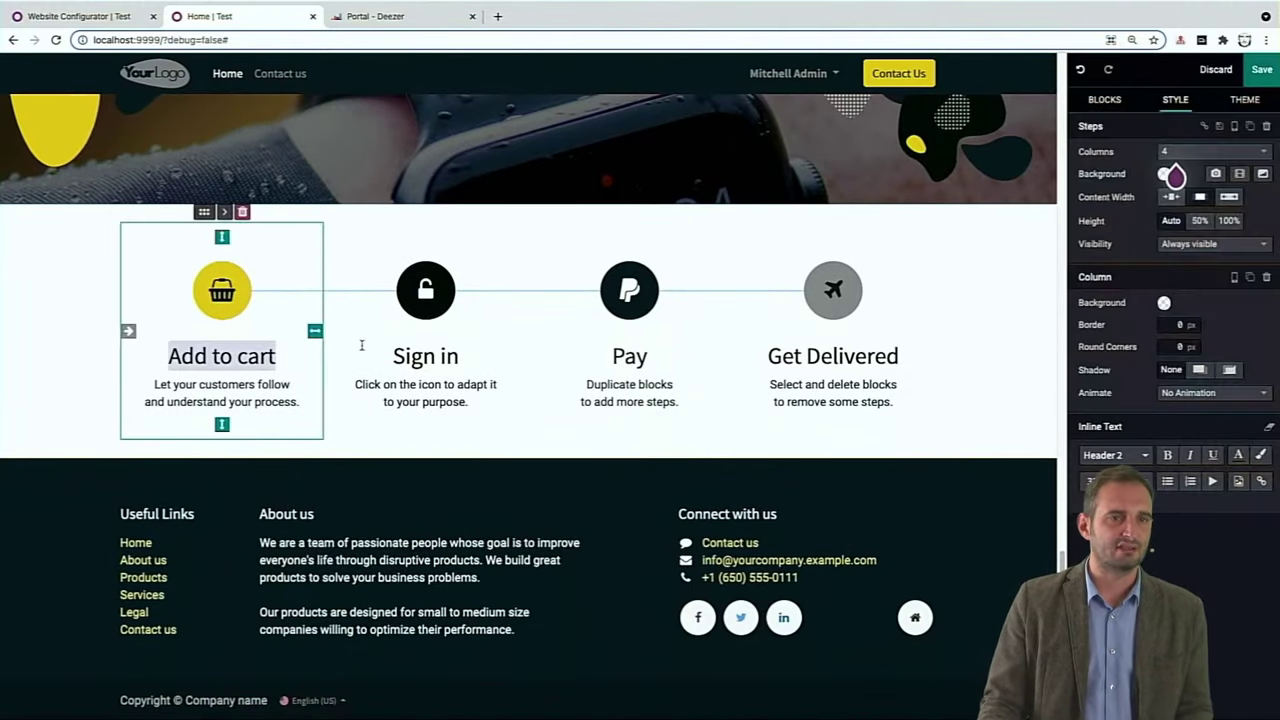
- Make the Add to cart and Sign in steps Fade In, Sign in delayed 0.3 s
click(519, 237)
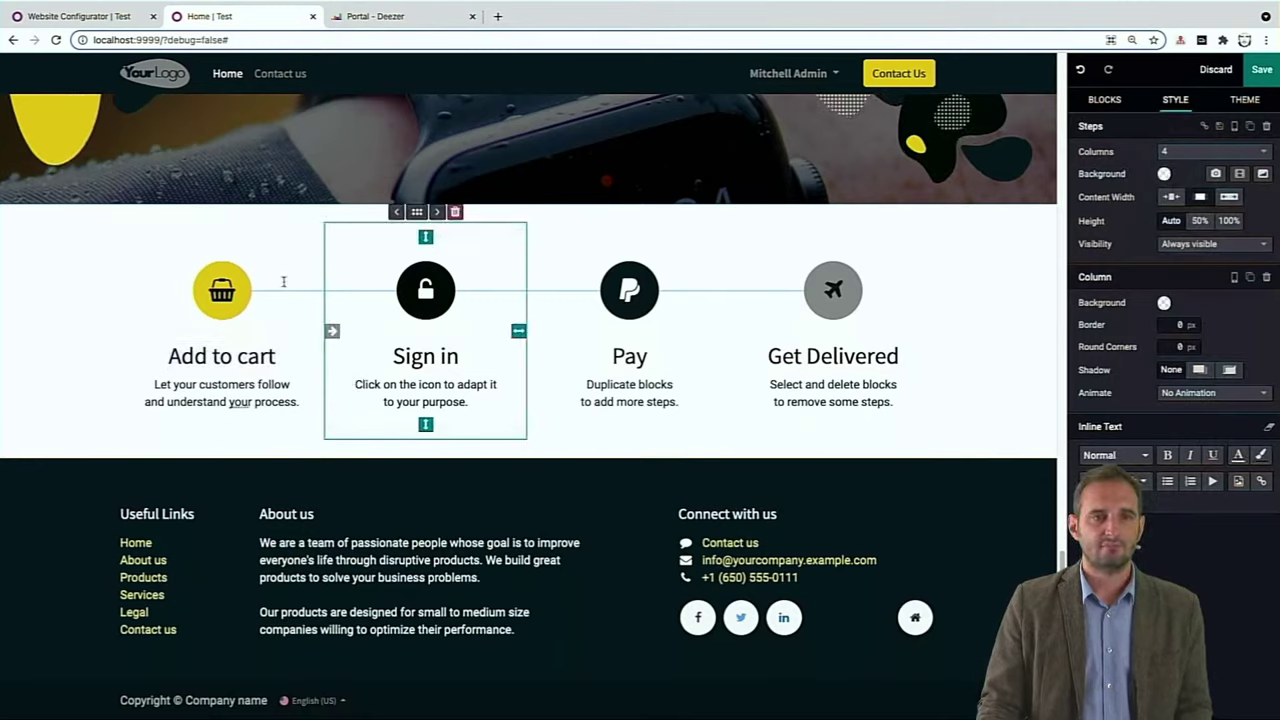
triple_click(241, 377)
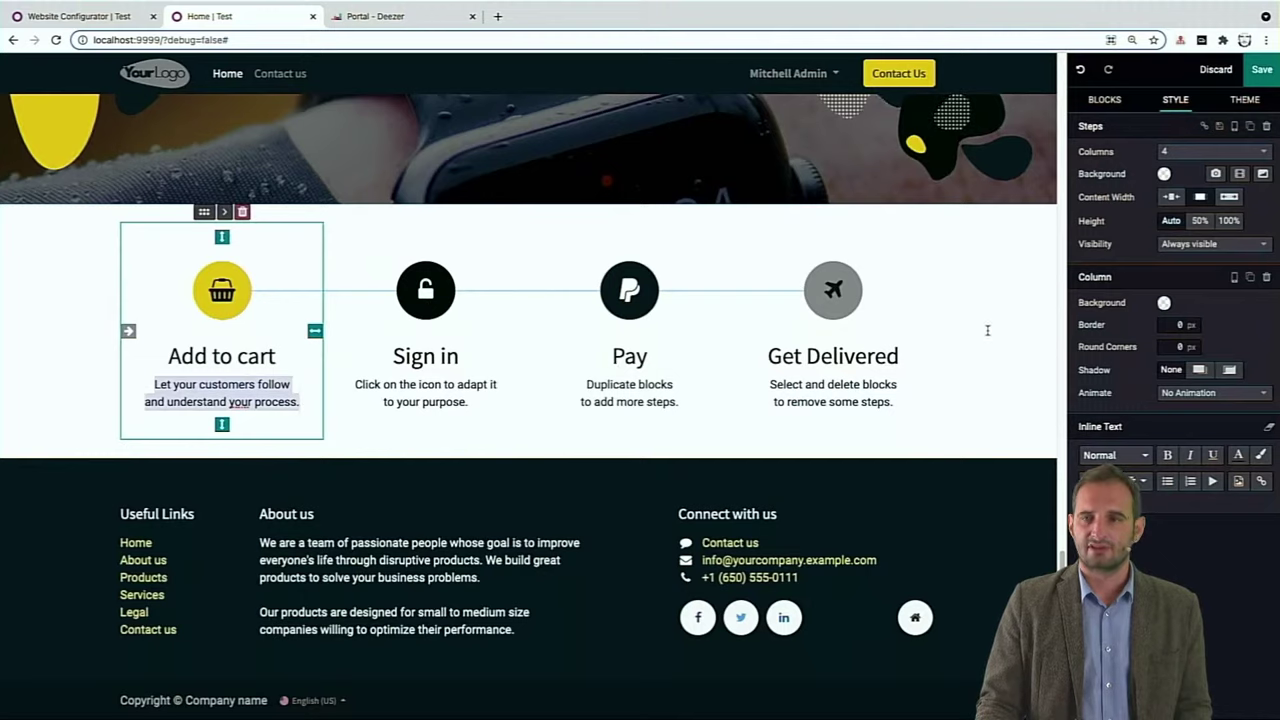
click(1210, 393)
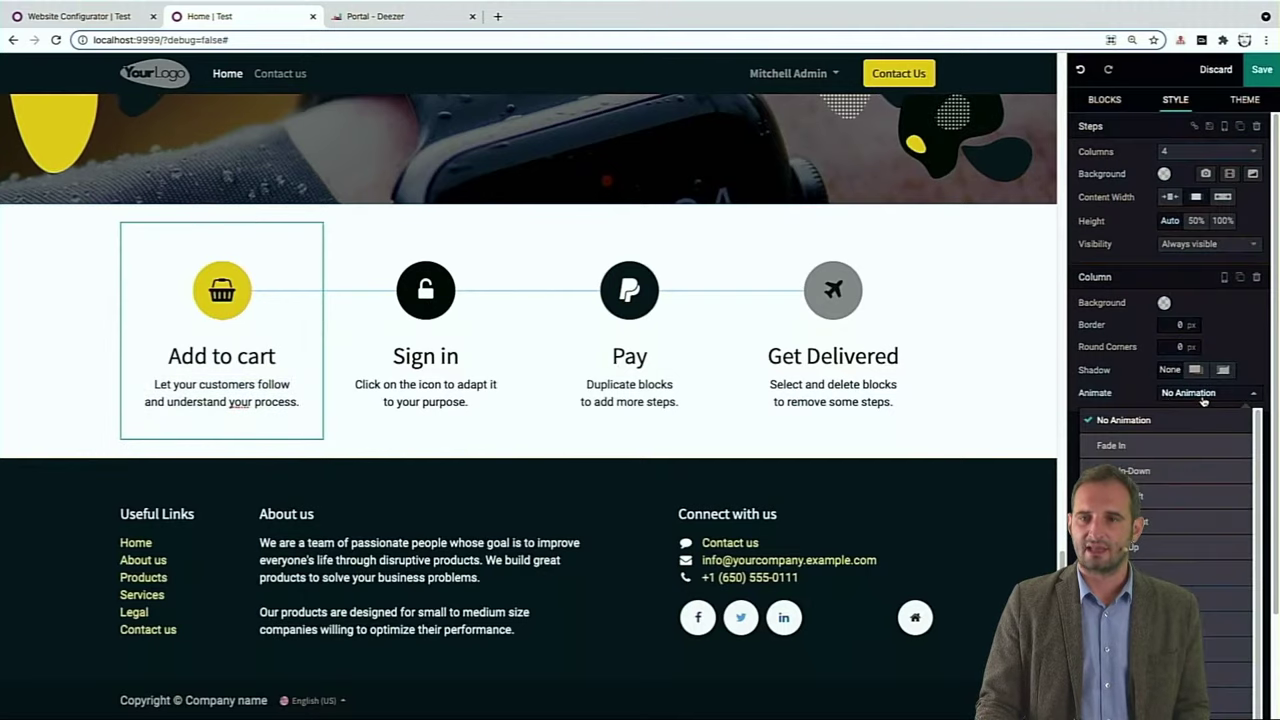
click(1148, 446)
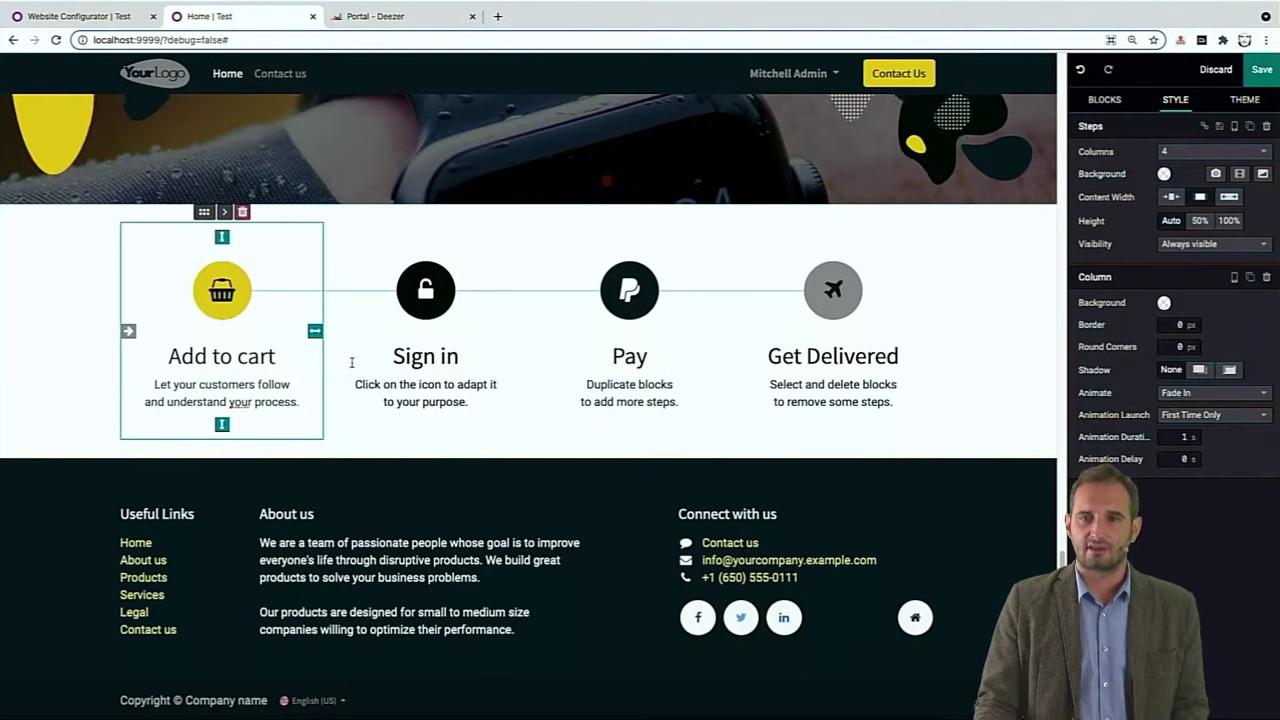
triple_click(399, 378)
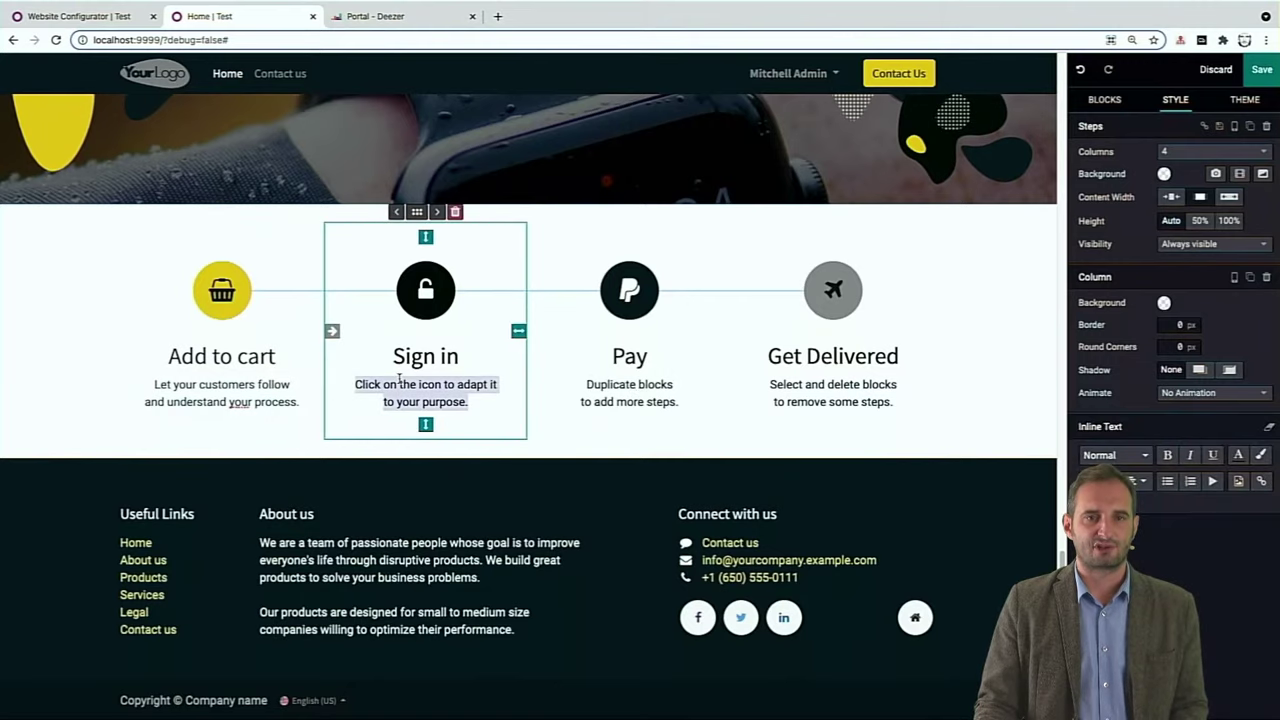
click(258, 384)
click(453, 413)
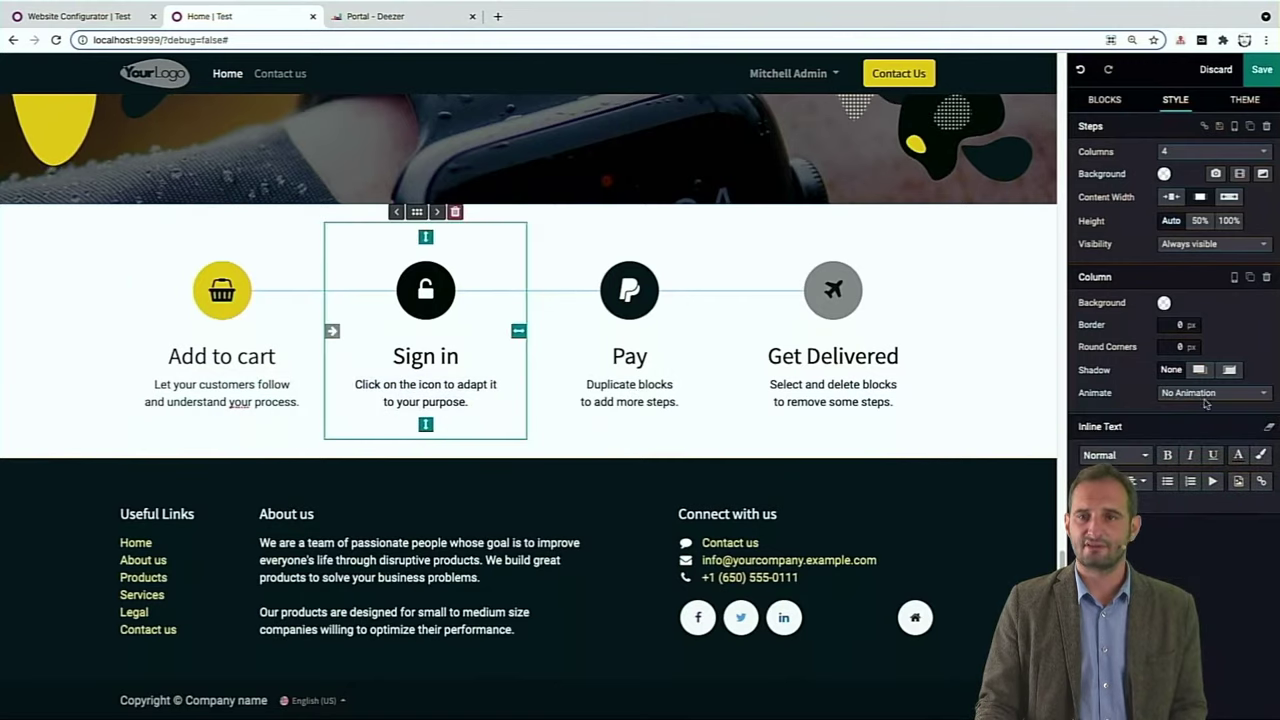
click(1206, 393)
click(1152, 444)
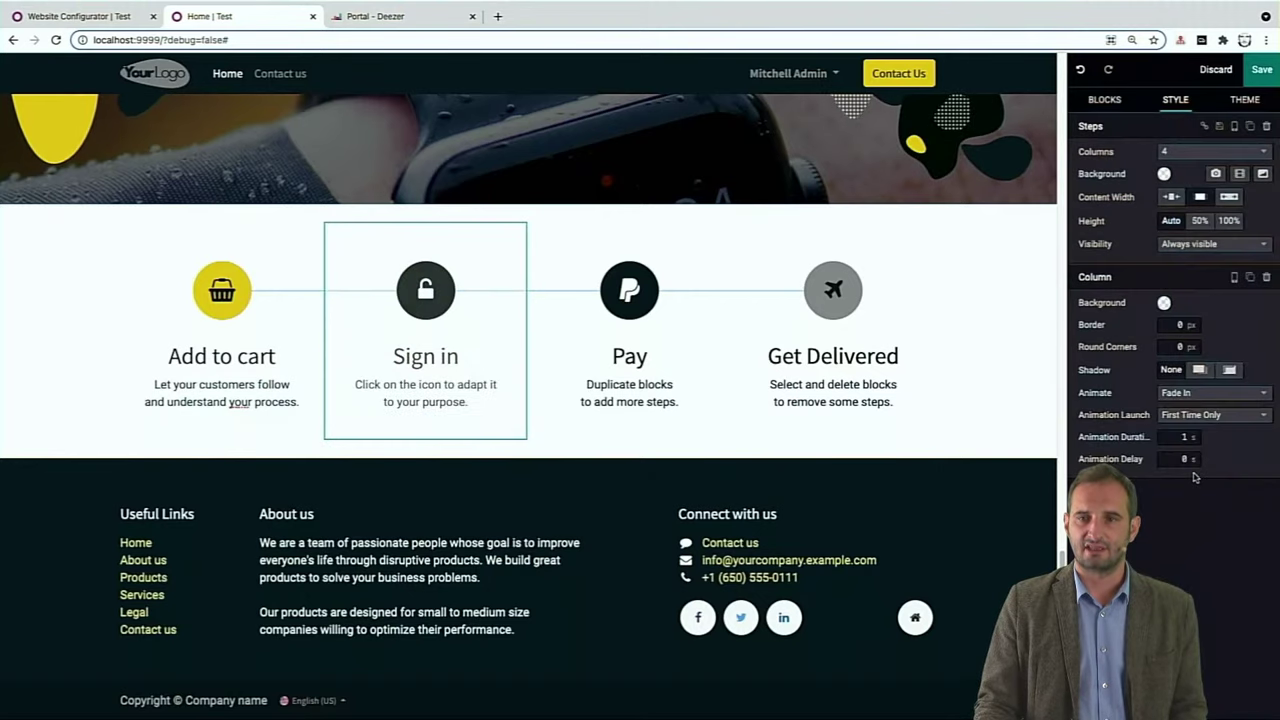
click(1186, 459)
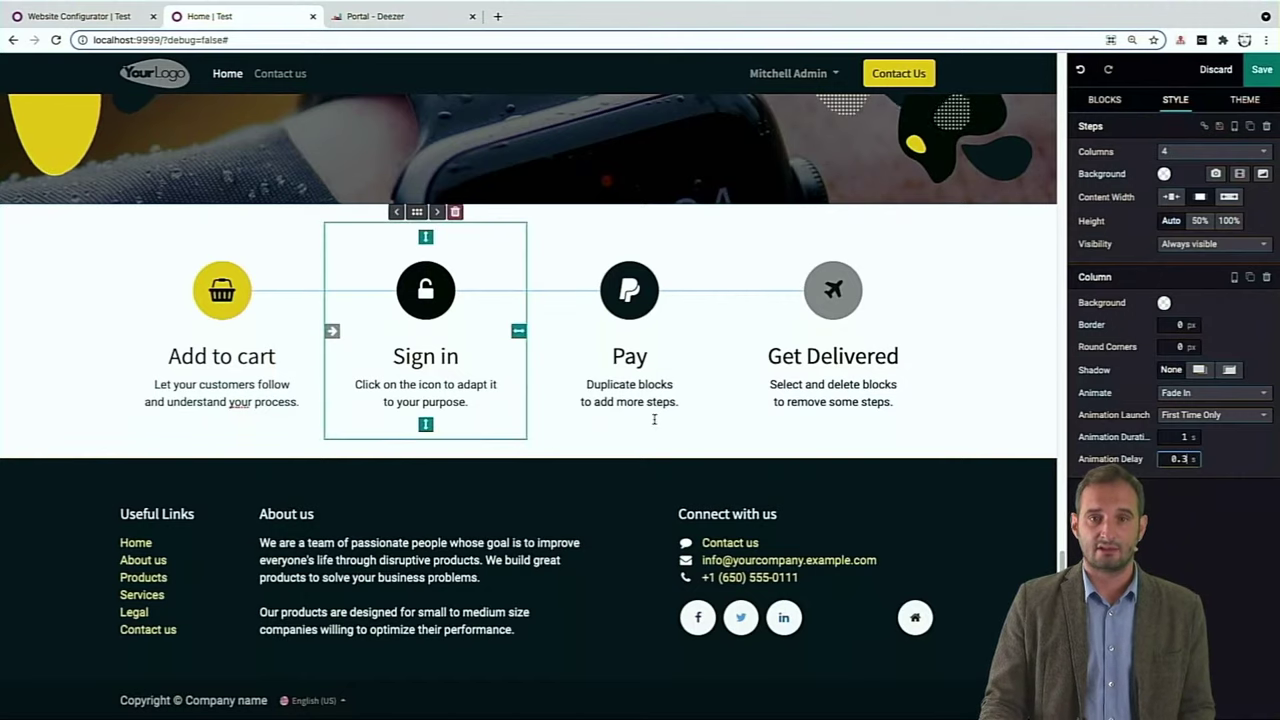
- Make the Pay and Get Delivered steps Fade In with delays of 0.6 s and 1 s
click(654, 419)
click(1213, 392)
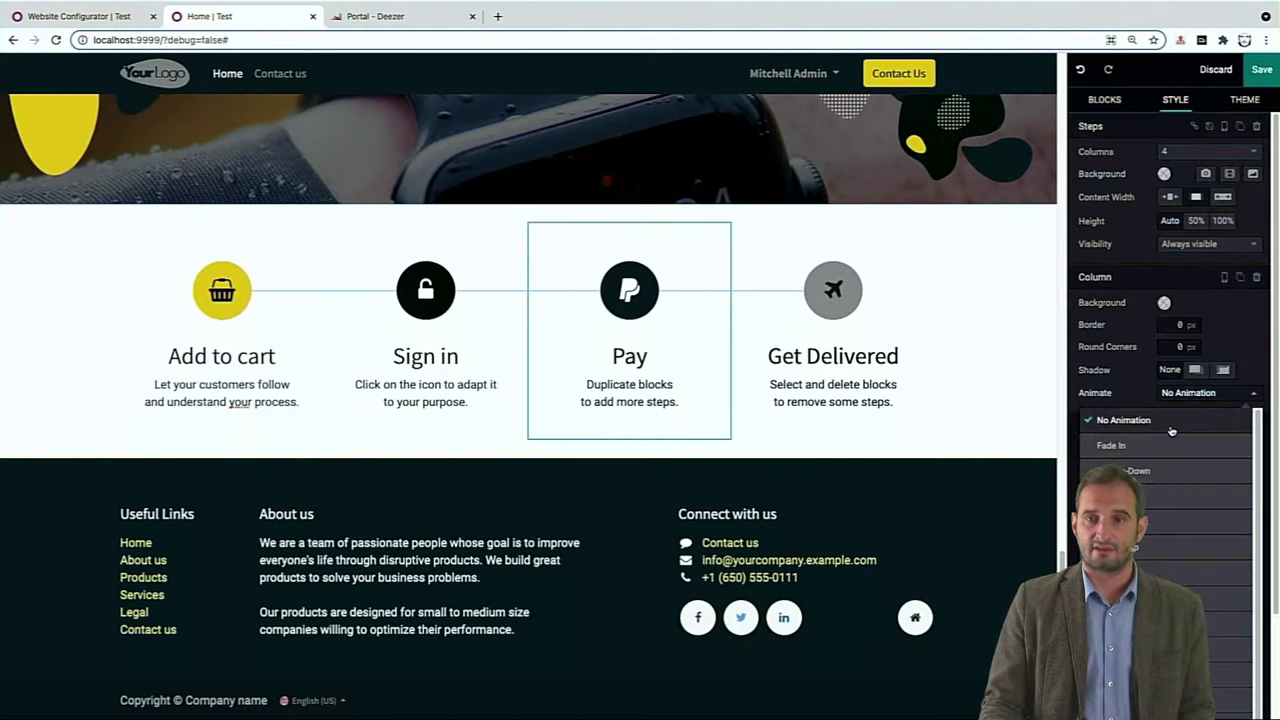
click(1185, 443)
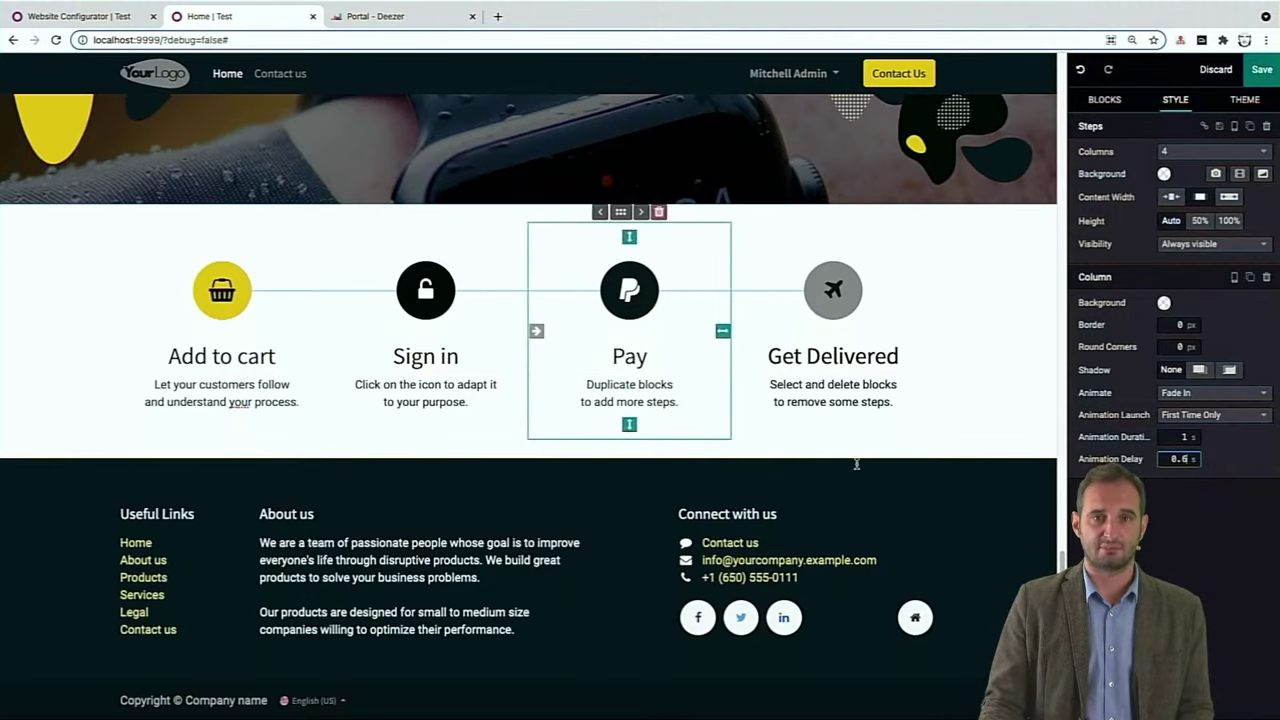
triple_click(879, 397)
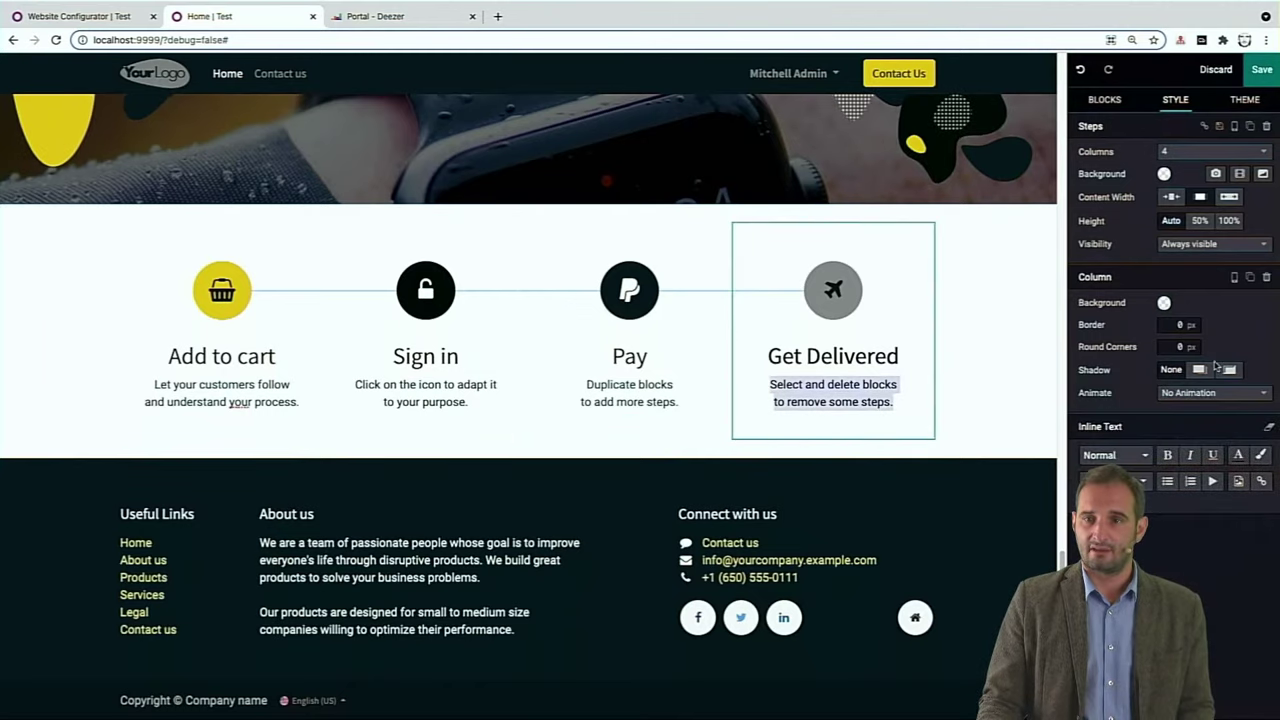
click(1210, 394)
click(1185, 442)
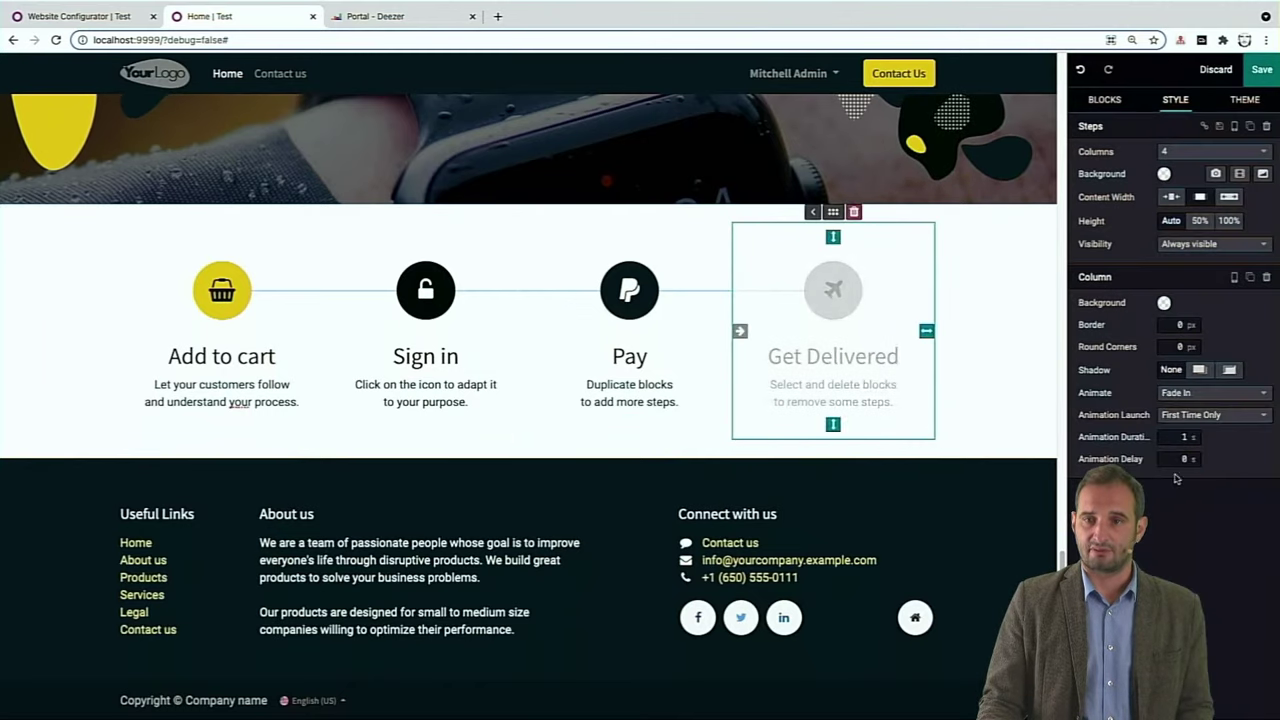
key(BackSpace)
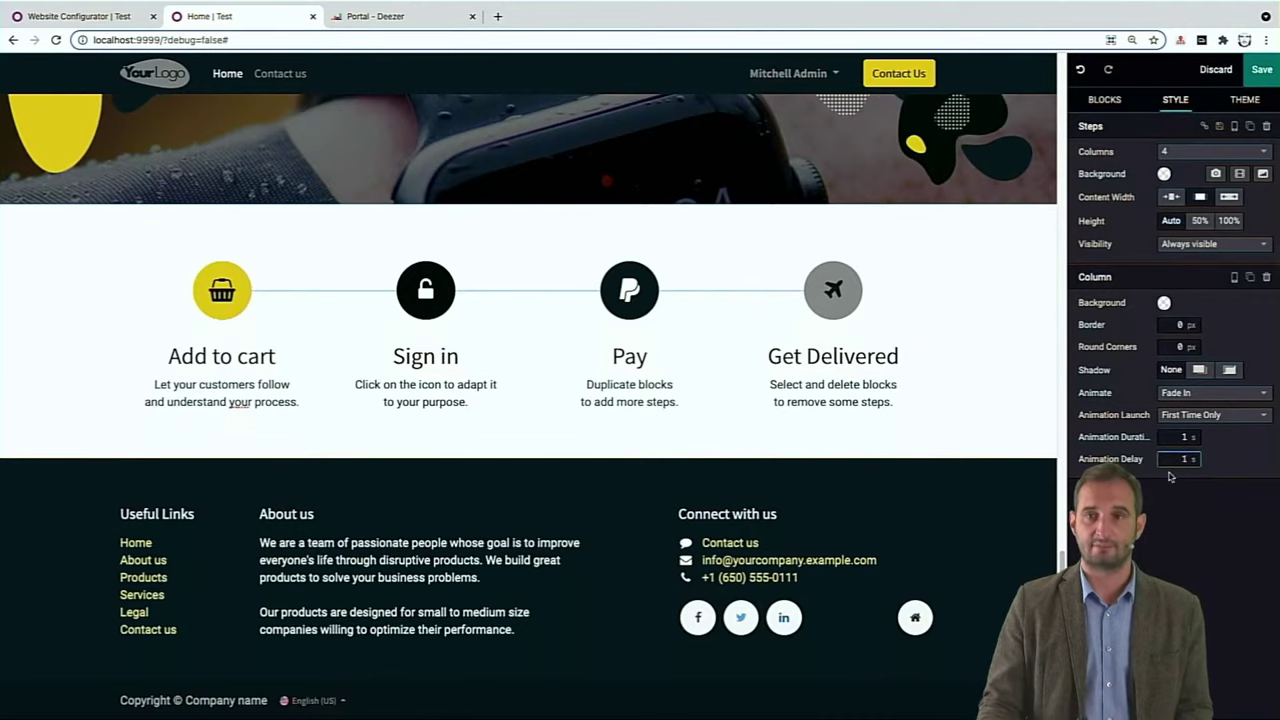
drag(1062, 560, 1068, 85)
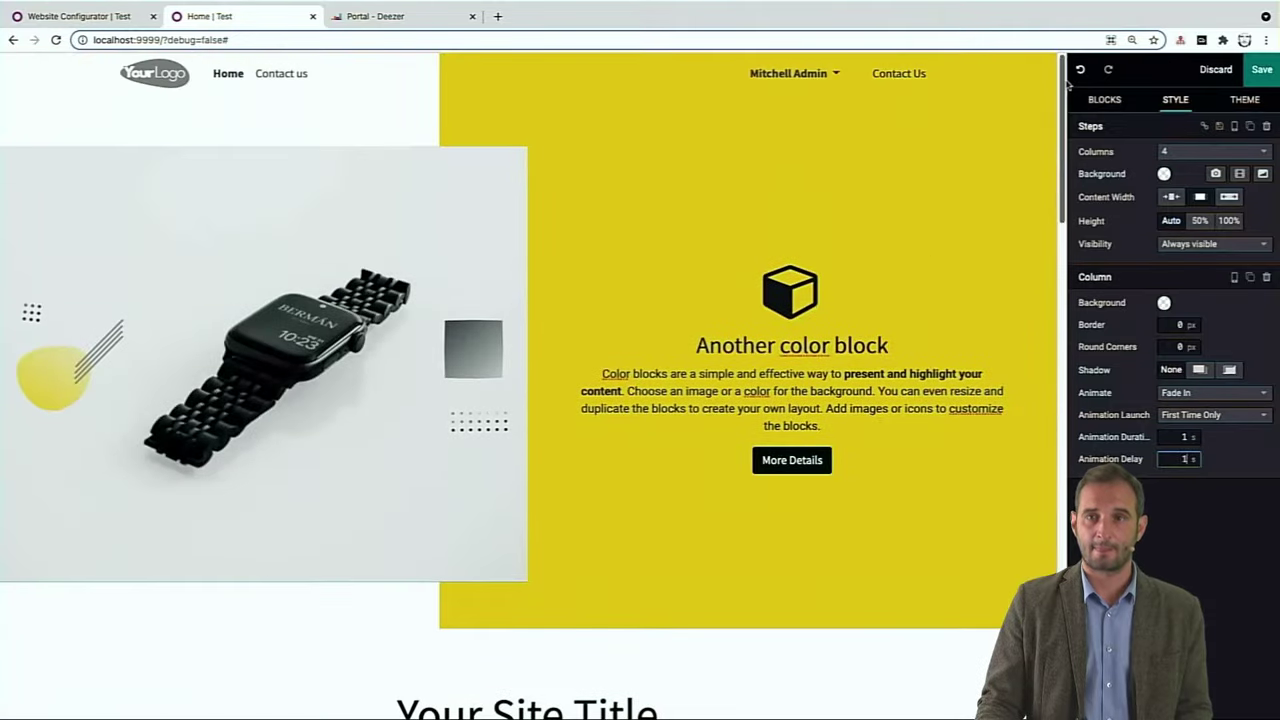
- Save the homepage and scroll the published page to watch the four steps fade in
click(1251, 128)
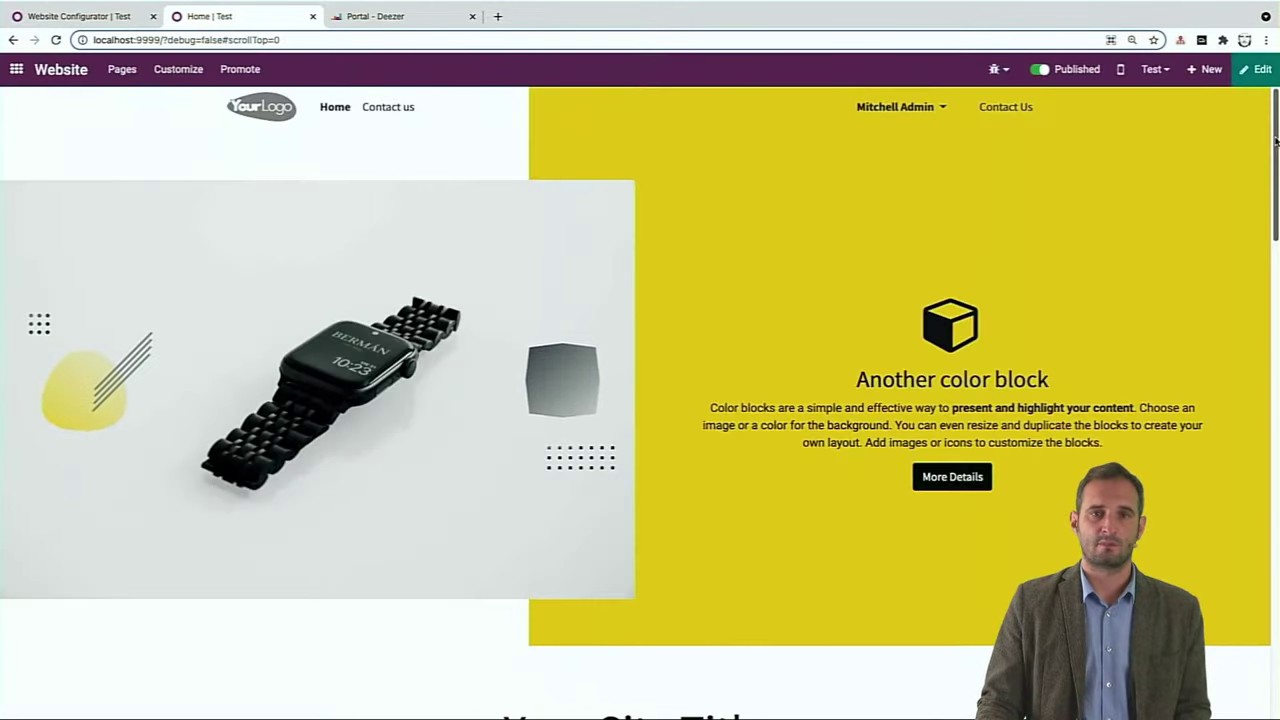
drag(1269, 143, 1256, 175)
scroll(1250, 190, down, 6)
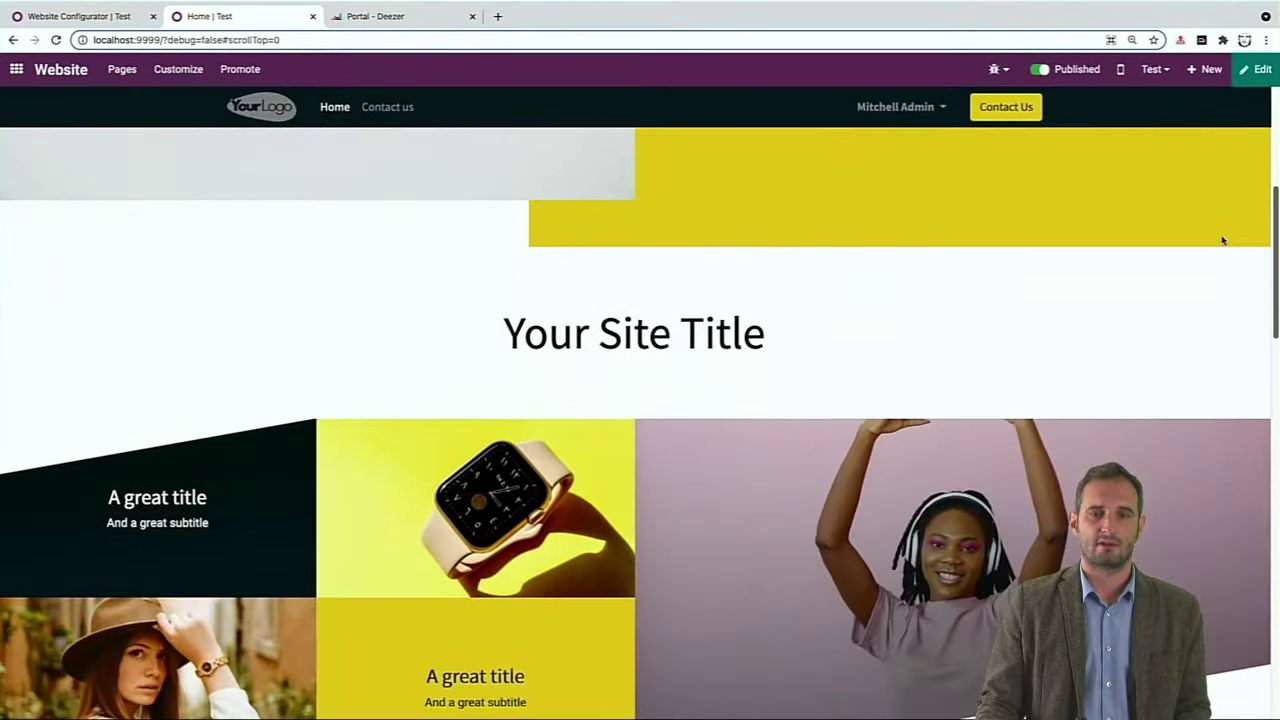
scroll(1214, 333, down, 10)
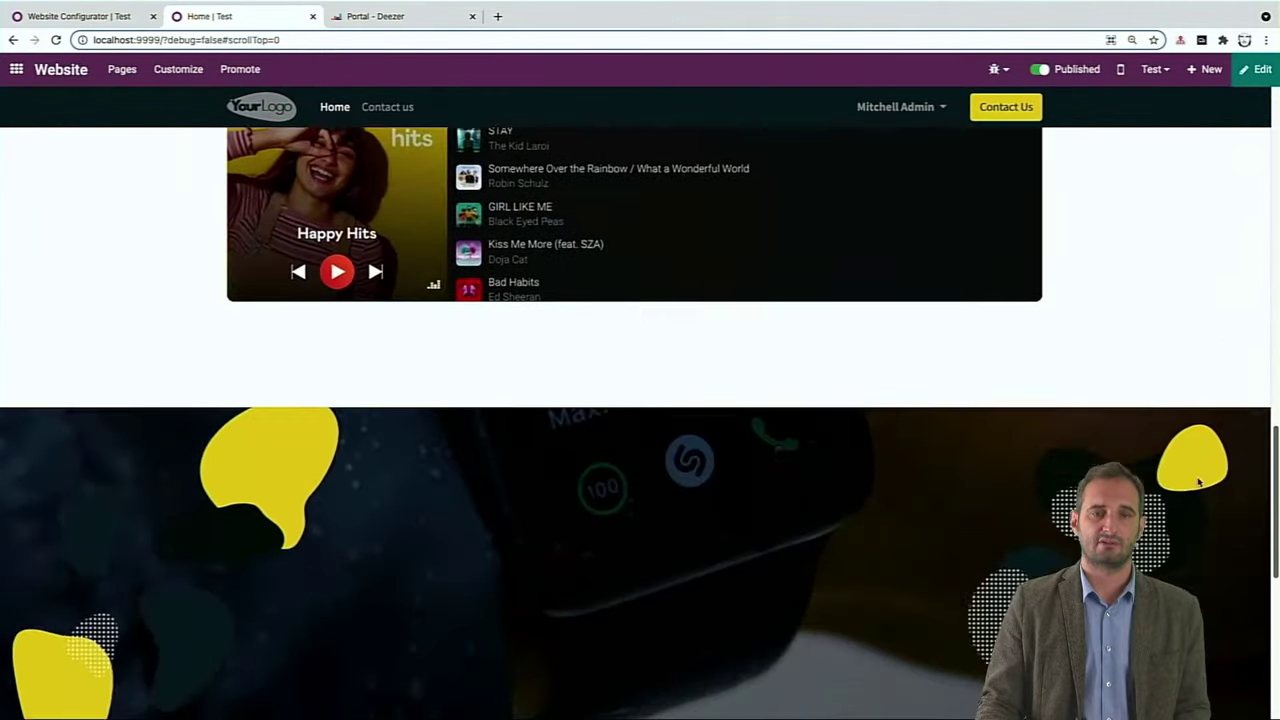
scroll(1172, 570, down, 1)
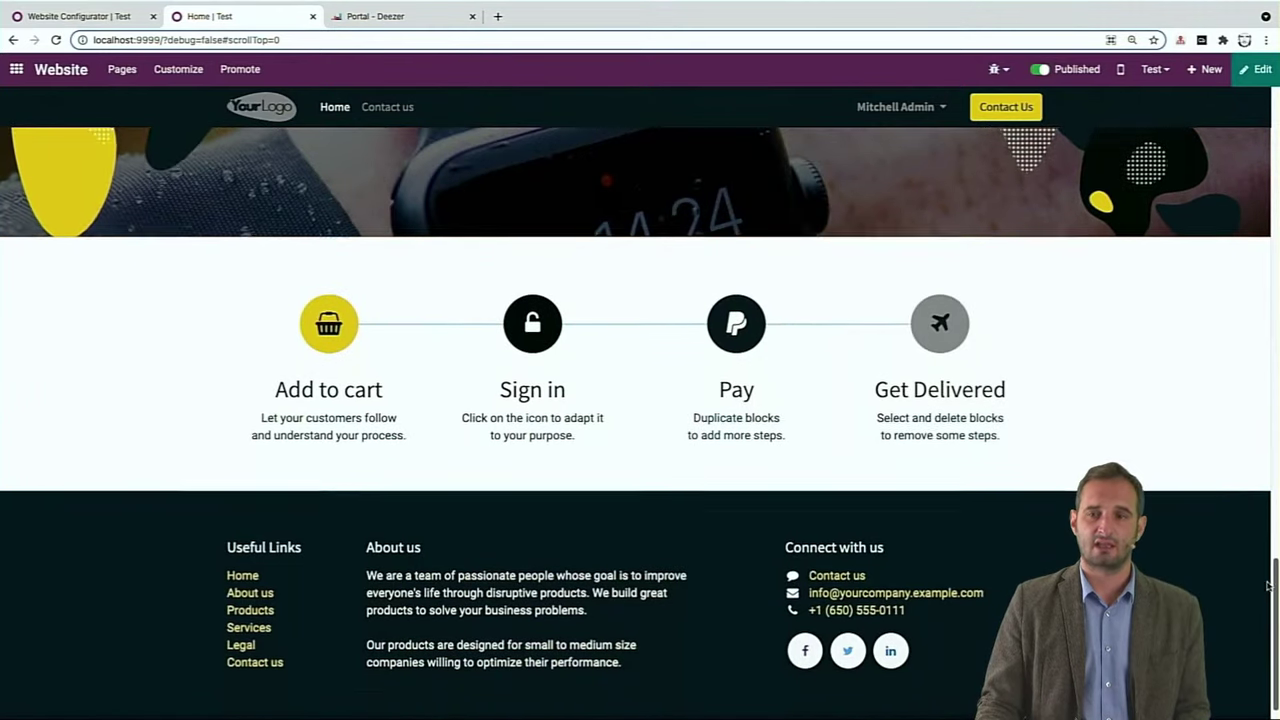
scroll(1268, 583, up, 6)
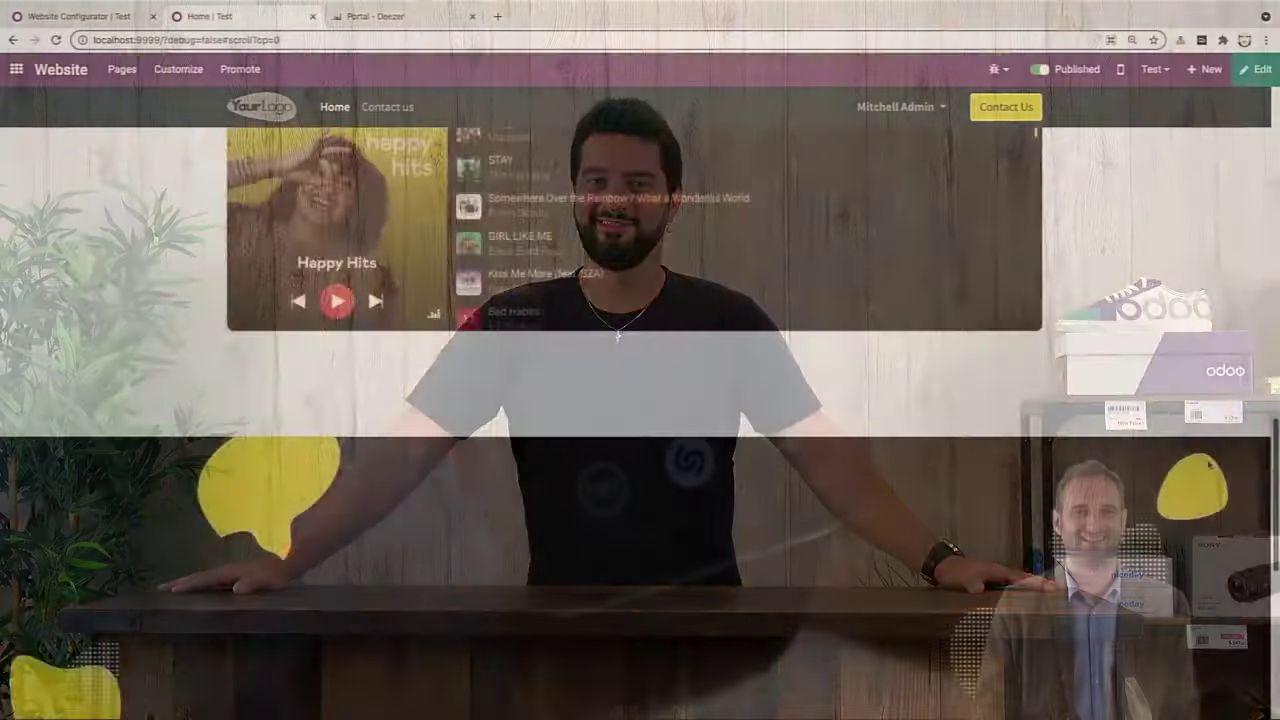
scroll(1191, 510, down, 5)
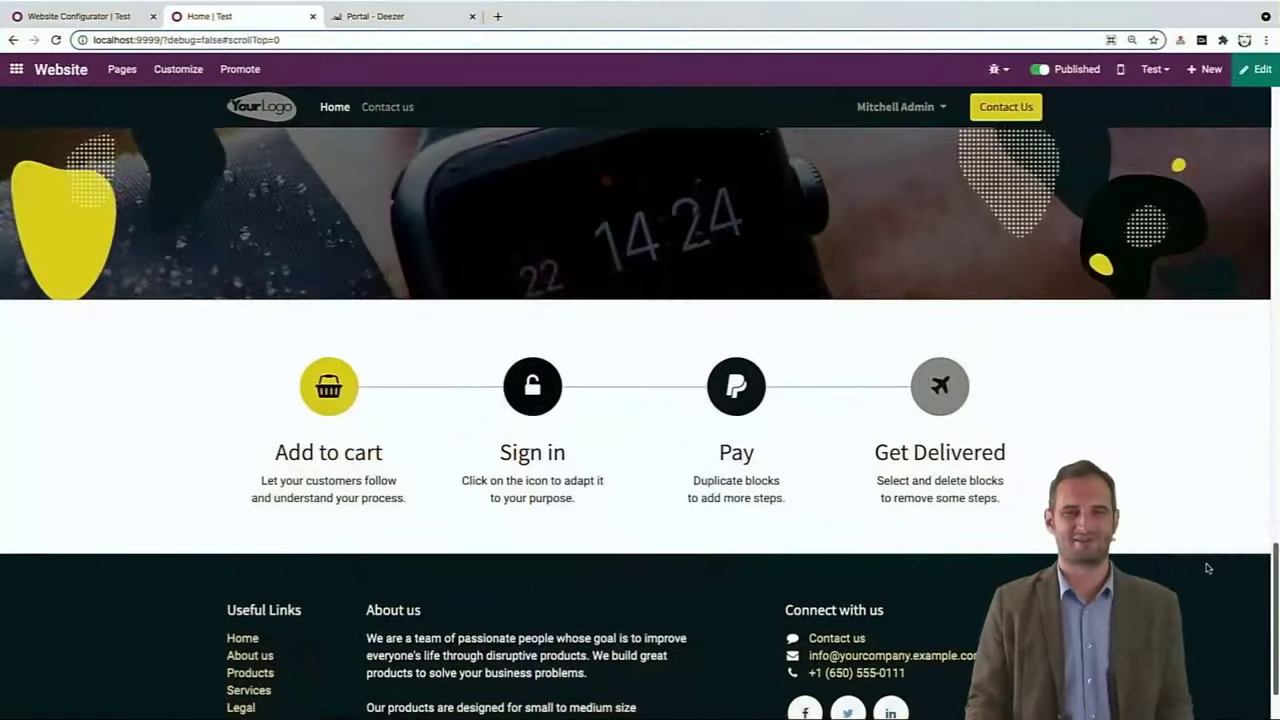
scroll(640, 400, down, 1)
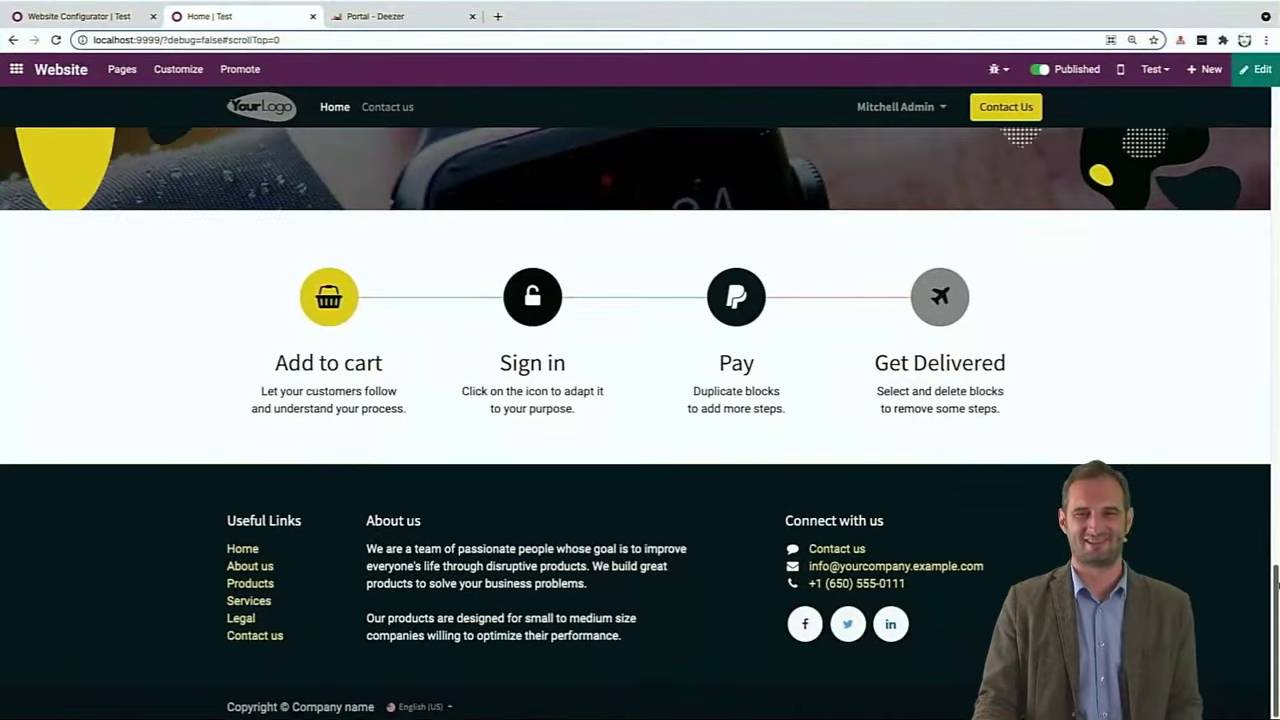
drag(1276, 583, 1268, 97)
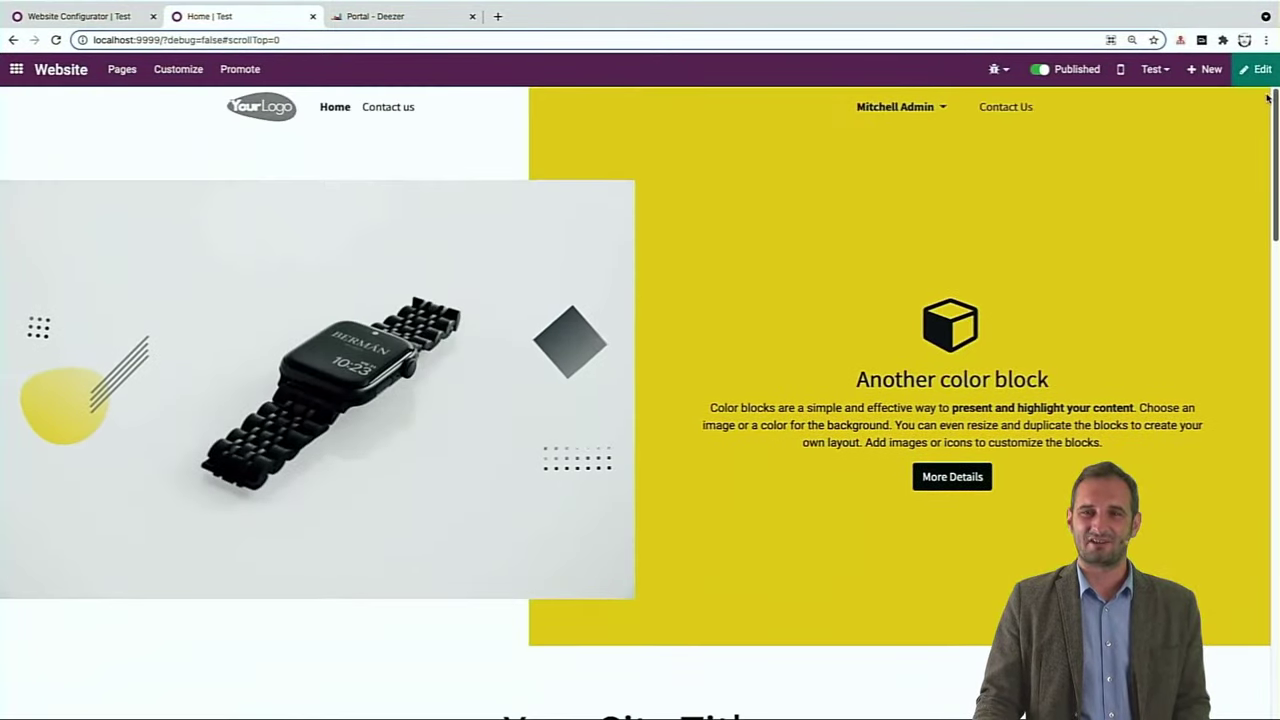